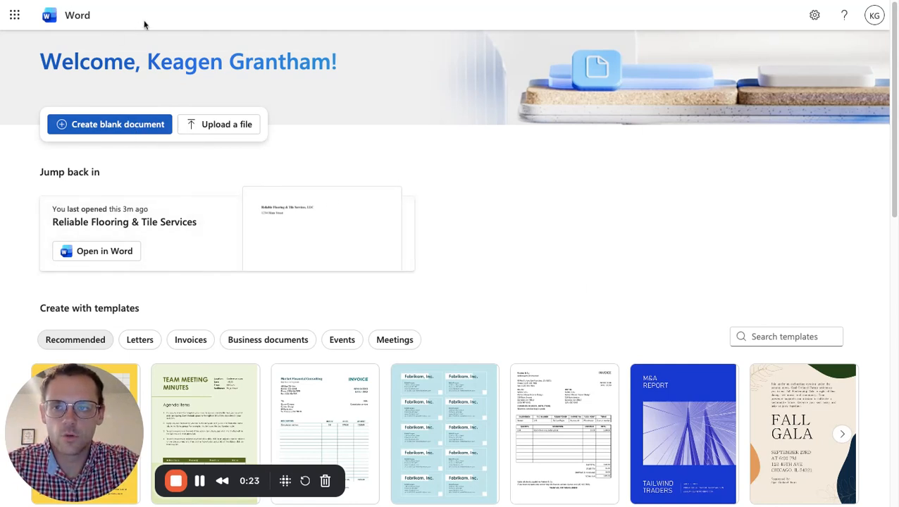
Create a blank document and apply the Normal page margins of 1 inch on every side.
{"action": "left_click", "coordinate": [115, 124]}
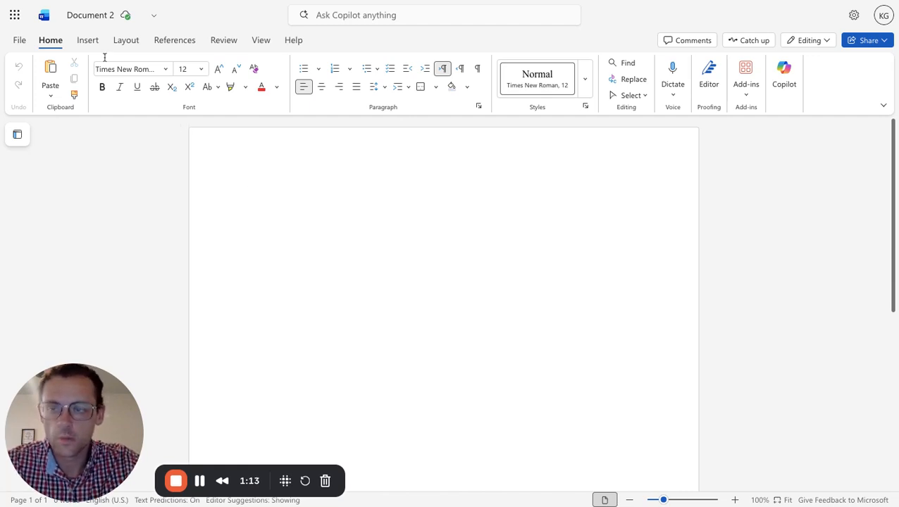
{"action": "left_click", "coordinate": [20, 40]}
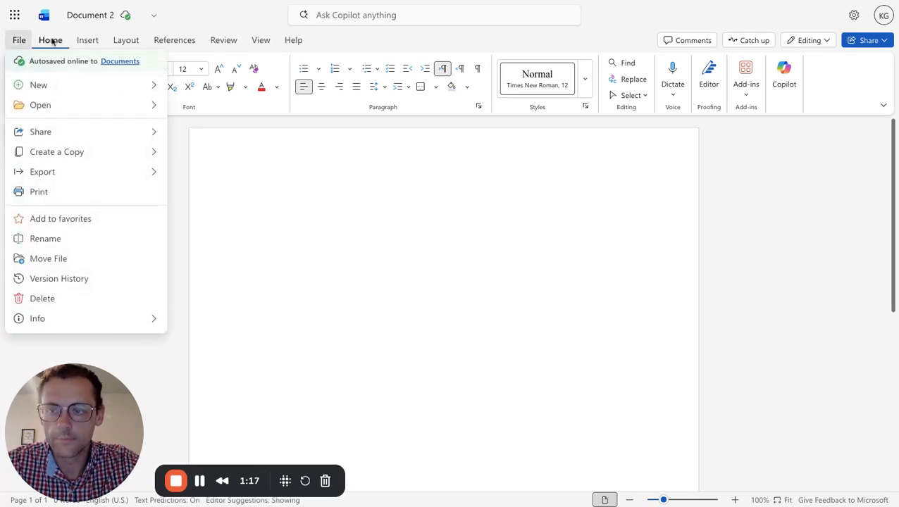
{"action": "left_click", "coordinate": [51, 42]}
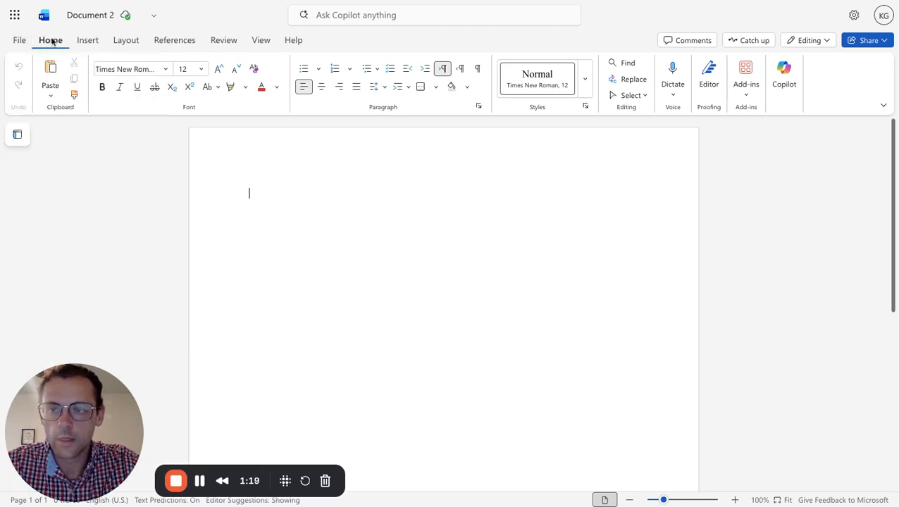
{"action": "left_click", "coordinate": [136, 42]}
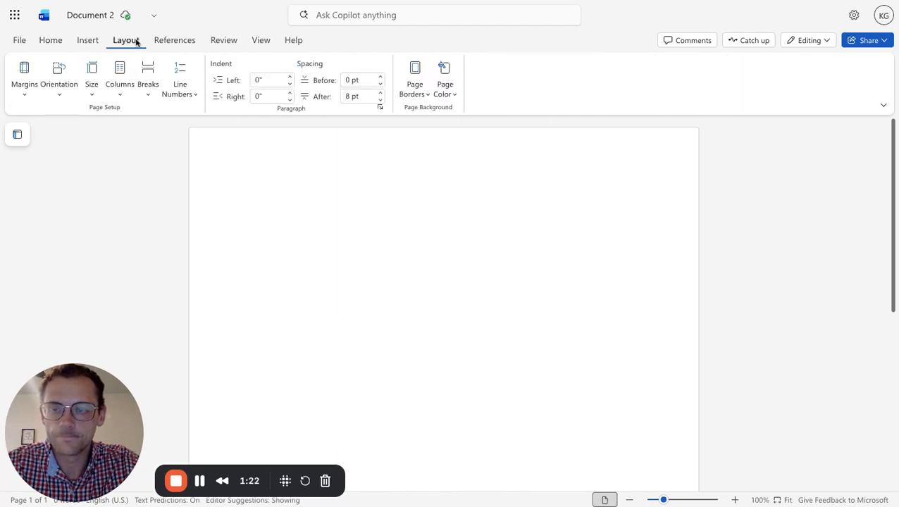
{"action": "left_click", "coordinate": [25, 86]}
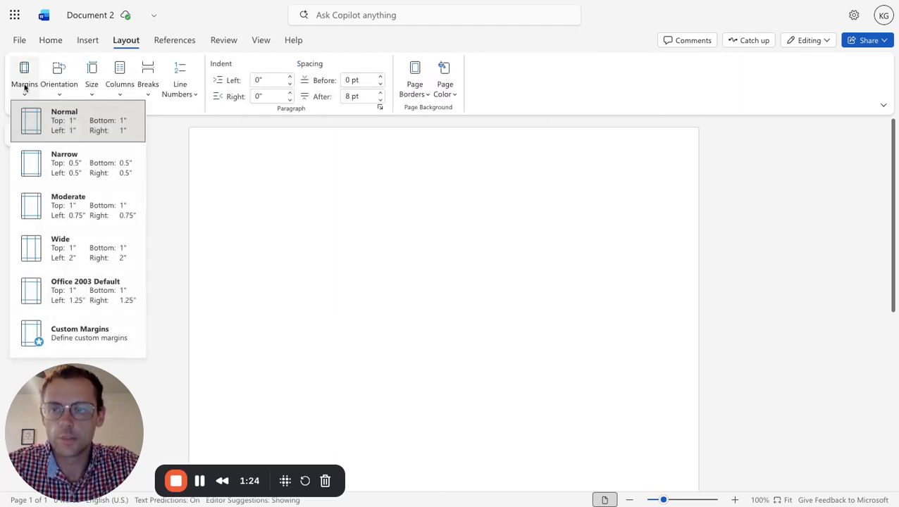
{"action": "left_click", "coordinate": [81, 131]}
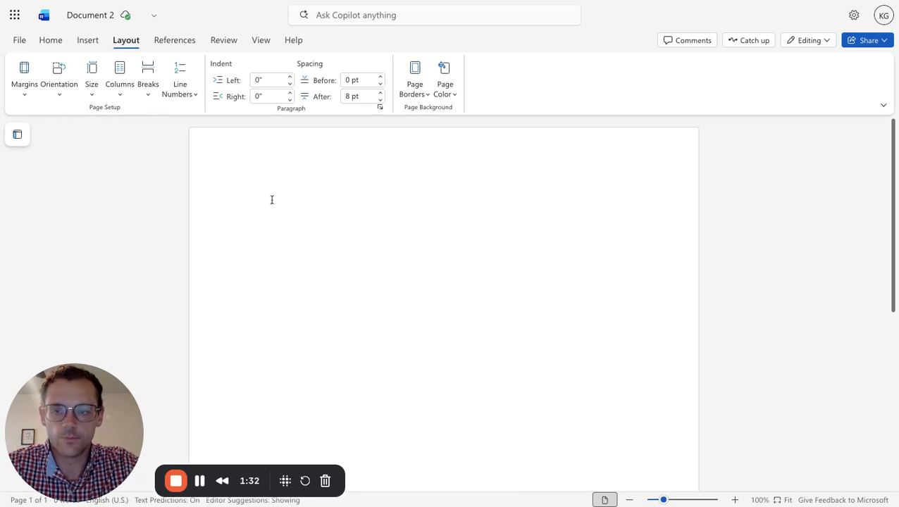
{"action": "left_click", "coordinate": [23, 91]}
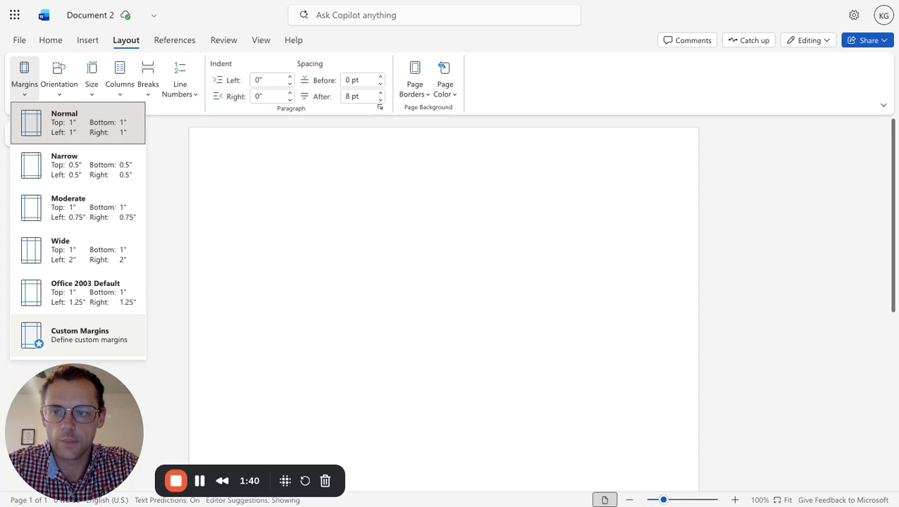
{"action": "left_click", "coordinate": [113, 134]}
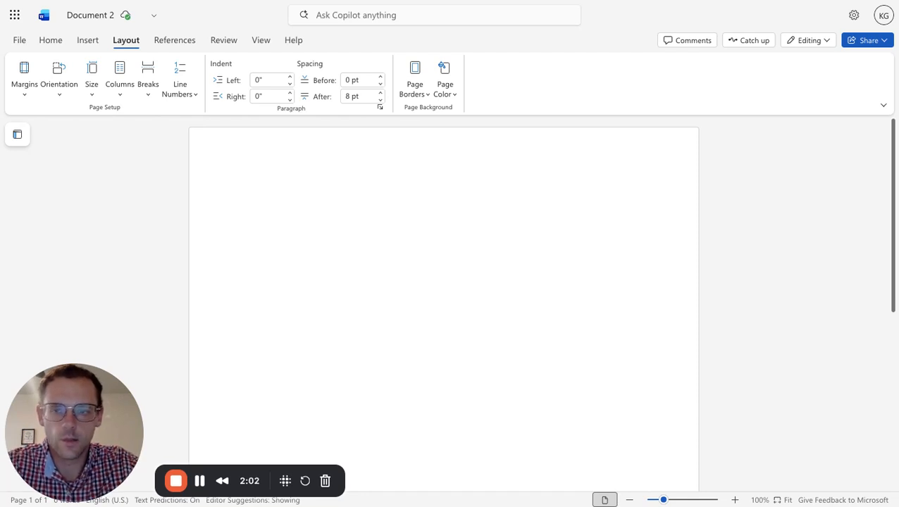
Enter the company name "Reliable Flooring & Tile Services" as the first line of the document.
{"action": "type", "text": "R"}
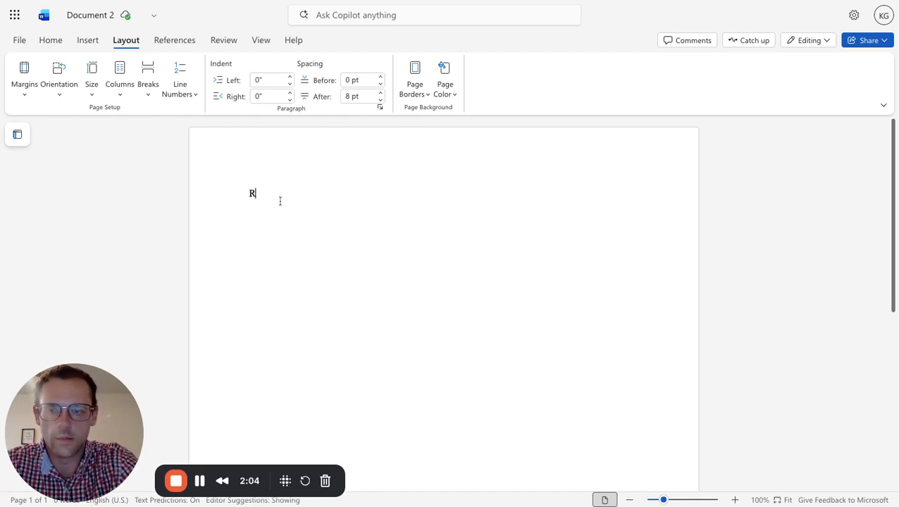
{"action": "type", "text": "eliable"}
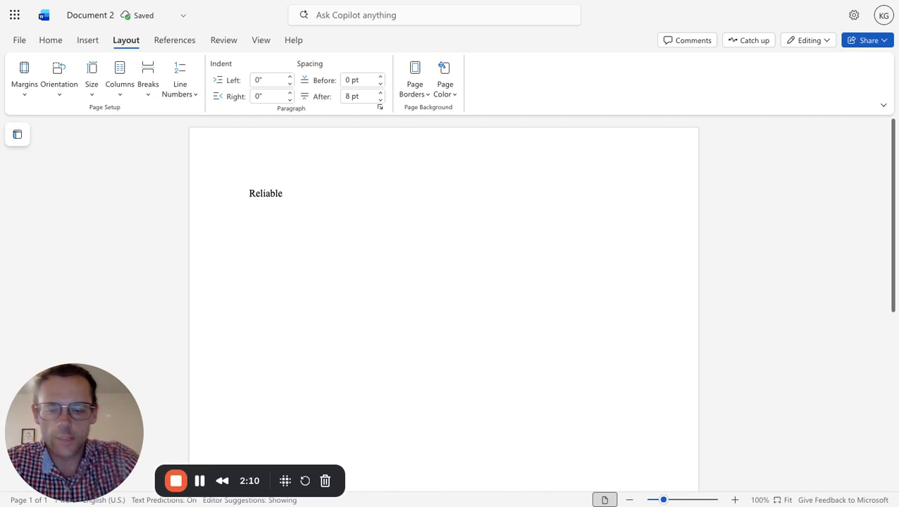
{"action": "type", "text": " Flooring"}
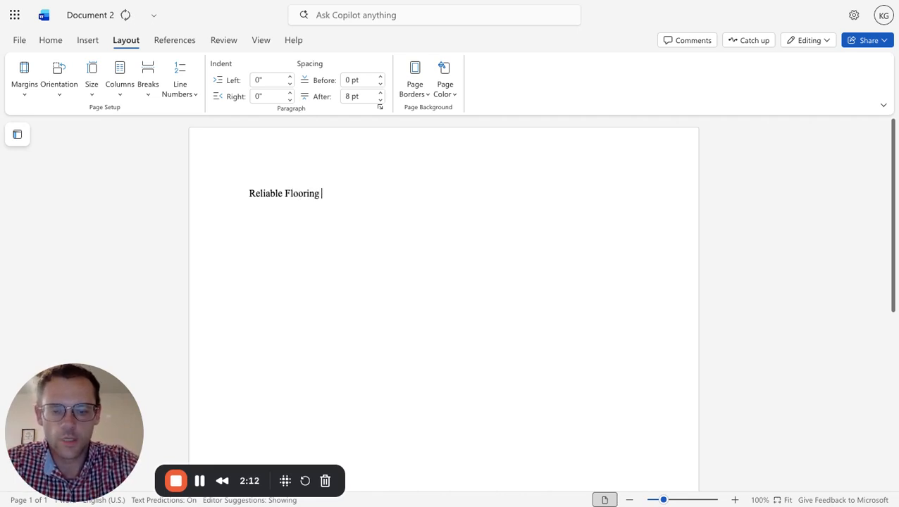
{"action": "type", "text": " & Tile"}
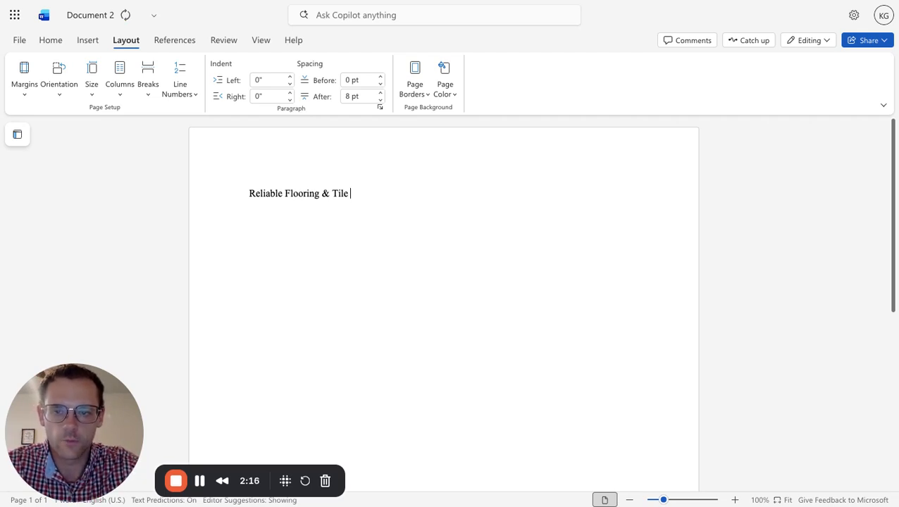
{"action": "type", "text": " Services"}
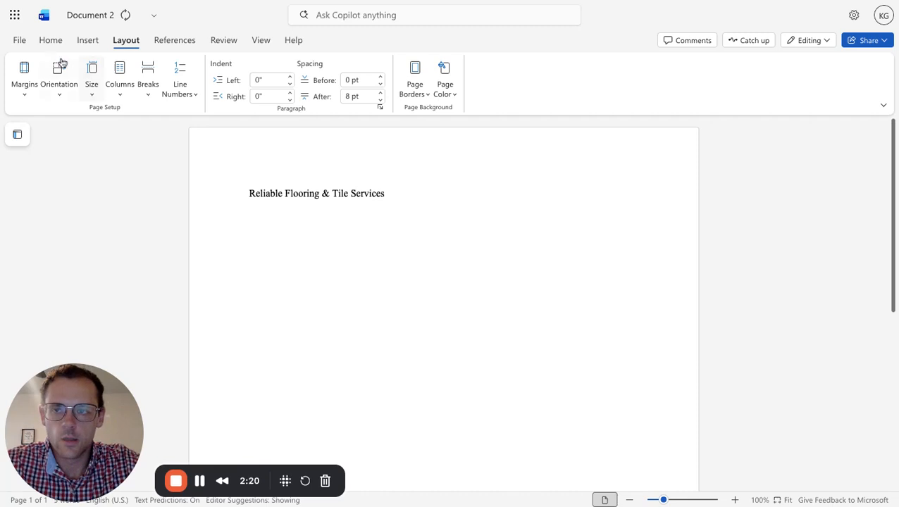
Append ", LLC" to the end of the company name.
{"action": "left_click", "coordinate": [51, 40]}
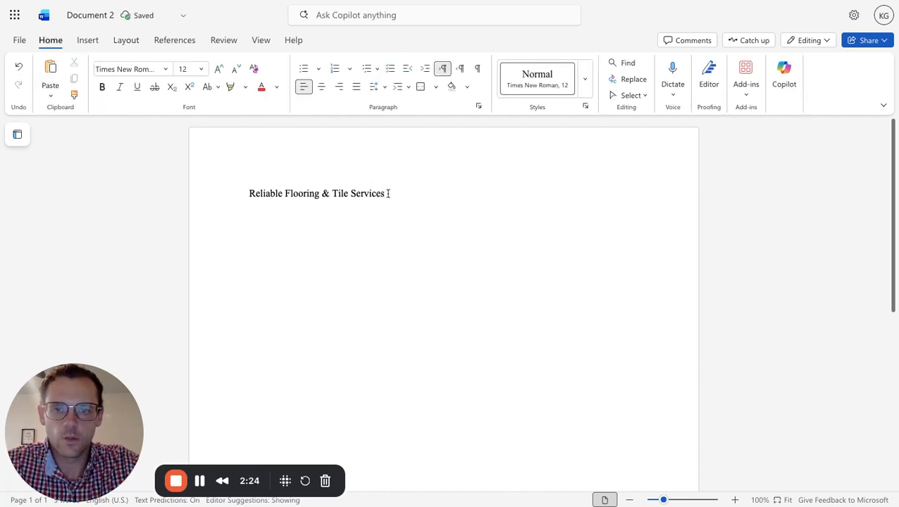
{"action": "left_click_drag", "start_coordinate": [387, 193], "coordinate": [248, 193]}
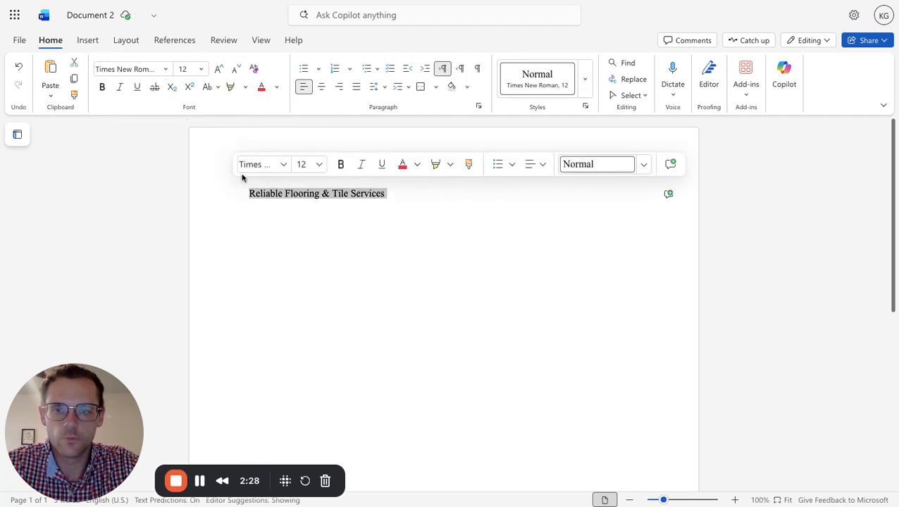
{"action": "left_click", "coordinate": [395, 196]}
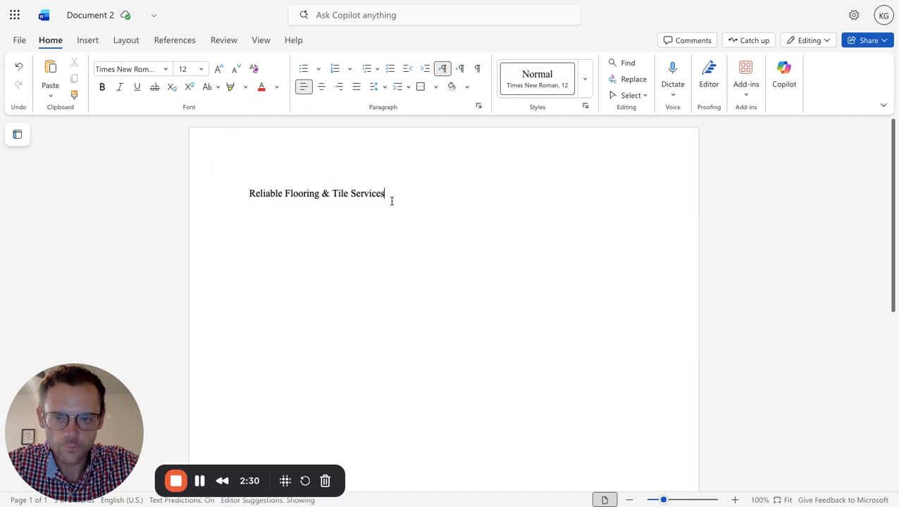
{"action": "type", "text": ", L"}
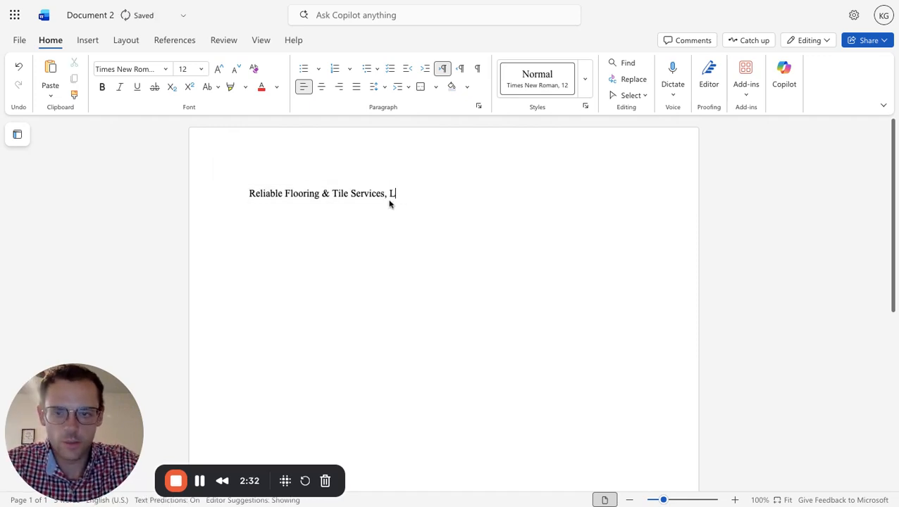
{"action": "type", "text": "LC"}
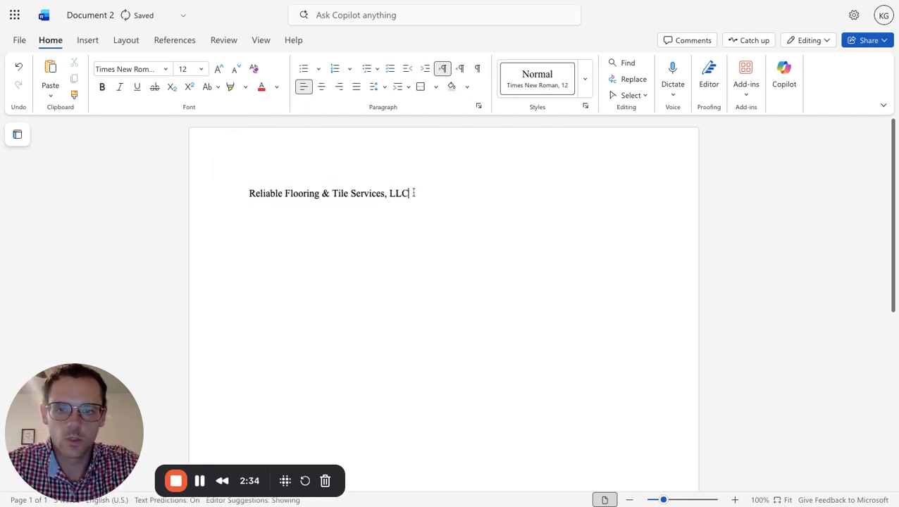
Make the entire company name line bold.
{"action": "key", "text": "shift+Left"}
{"action": "key", "text": "shift+Left"}
{"action": "key", "text": "shift+Left"}
{"action": "key", "text": "shift+Left"}
{"action": "key", "text": "shift+Left"}
{"action": "key", "text": "shift+Left"}
{"action": "key", "text": "shift+Left"}
{"action": "key", "text": "shift+Left"}
{"action": "key", "text": "shift+Left"}
{"action": "key", "text": "shift+Left"}
{"action": "key", "text": "shift+Left"}
{"action": "key", "text": "shift+Left"}
{"action": "key", "text": "shift+Left"}
{"action": "key", "text": "shift+Left"}
{"action": "key", "text": "shift+Left"}
{"action": "key", "text": "shift+Left"}
{"action": "key", "text": "shift+Left"}
{"action": "key", "text": "shift+Left"}
{"action": "key", "text": "shift+Left"}
{"action": "key", "text": "shift+Left"}
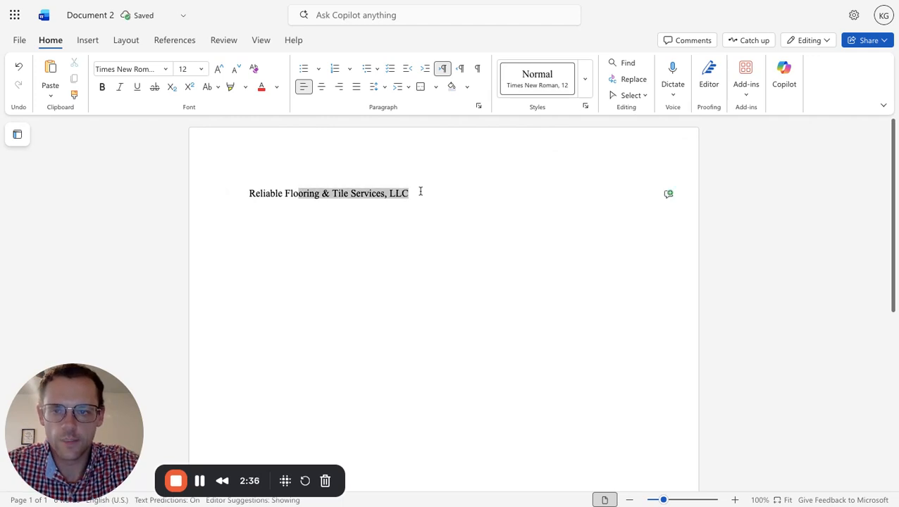
{"action": "key", "text": "ctrl+a"}
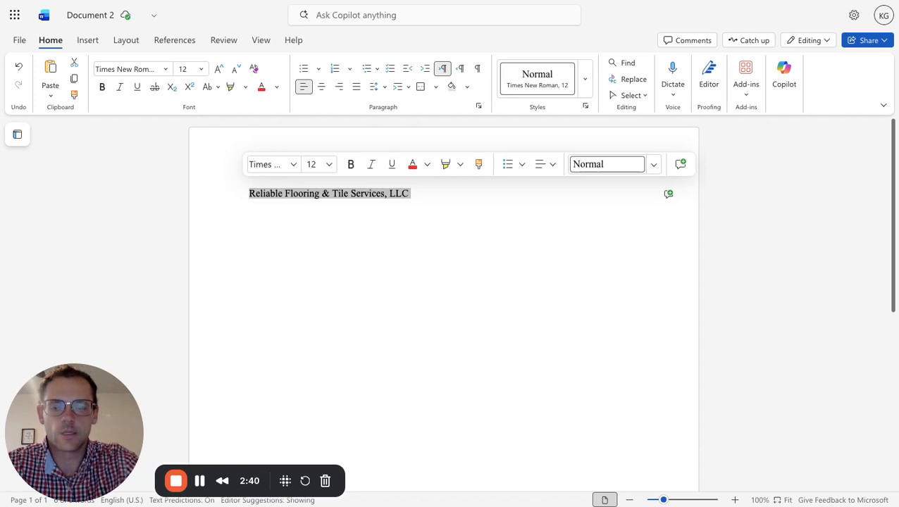
{"action": "key", "text": "ctrl+b"}
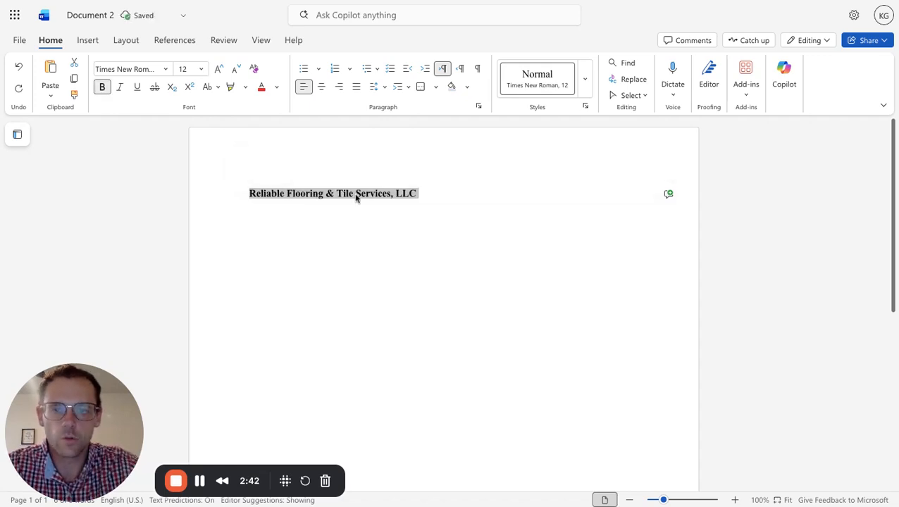
Enter the company's street number on a new line below the company name and remove its bold formatting.
{"action": "left_click", "coordinate": [433, 193]}
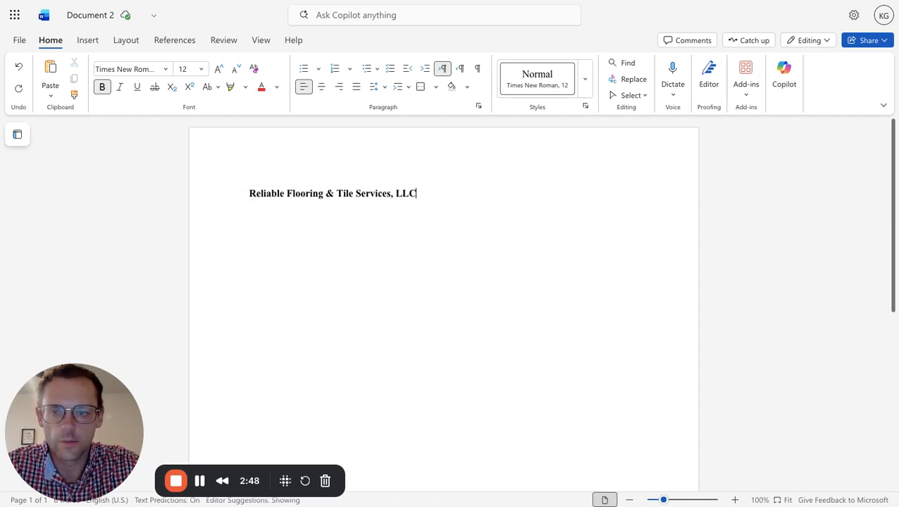
{"action": "key", "text": "Return"}
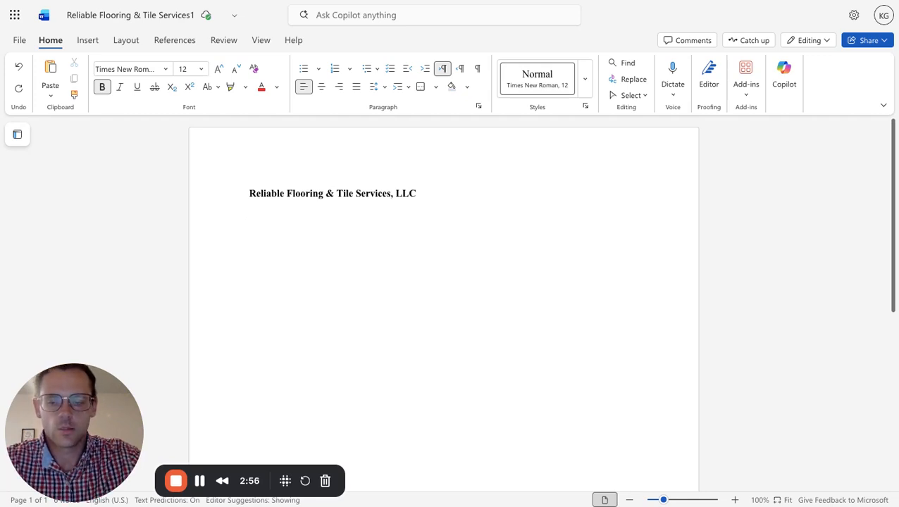
{"action": "type", "text": "1234"}
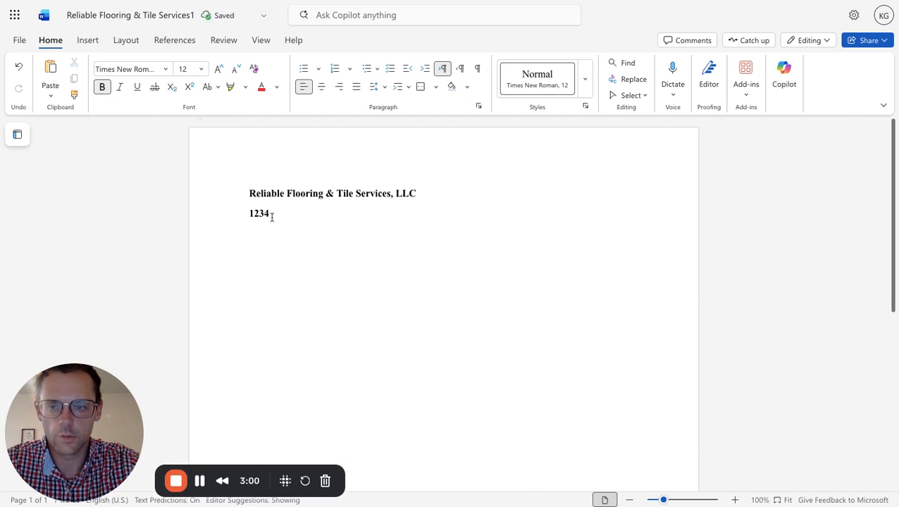
{"action": "key", "text": "shift+Left"}
{"action": "key", "text": "shift+Left"}
{"action": "key", "text": "shift+Left"}
{"action": "key", "text": "shift+Left"}
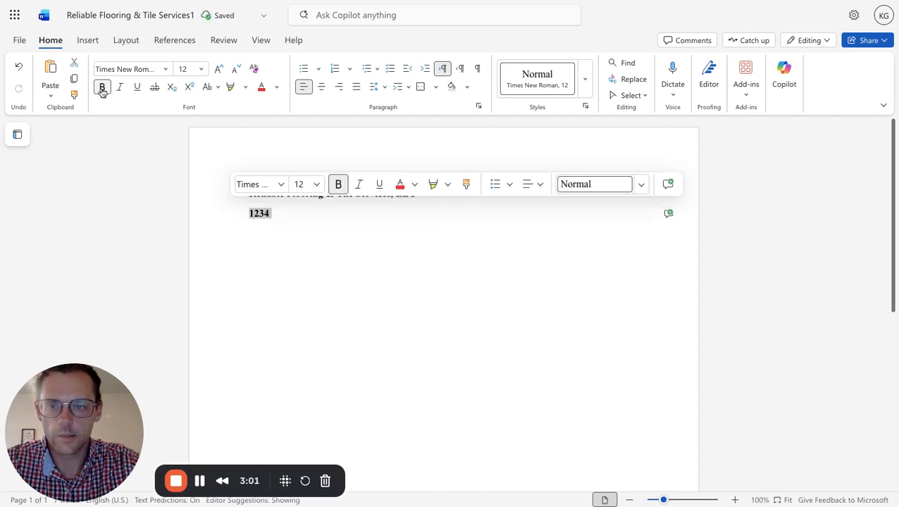
{"action": "left_click", "coordinate": [102, 88]}
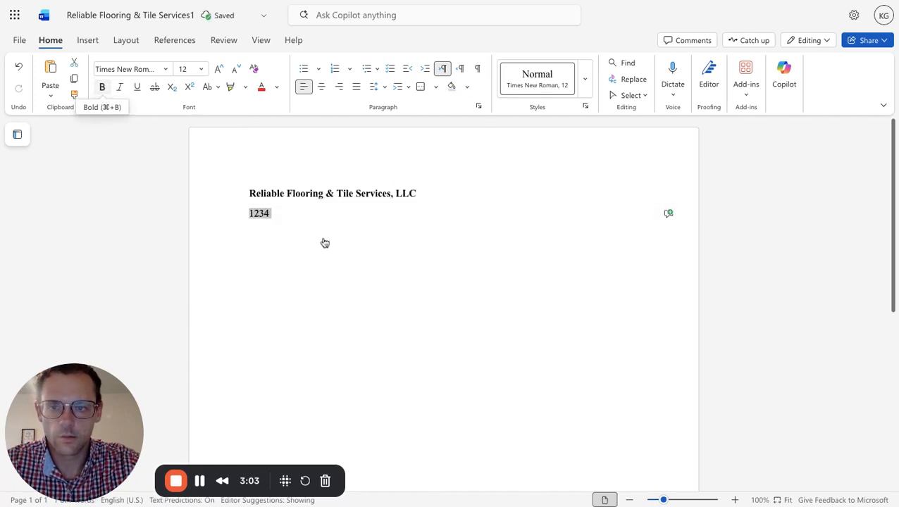
Complete the street address with the street name and add the city, state and ZIP code on the next line.
{"action": "left_click", "coordinate": [275, 219]}
{"action": "type", "text": "Main "}
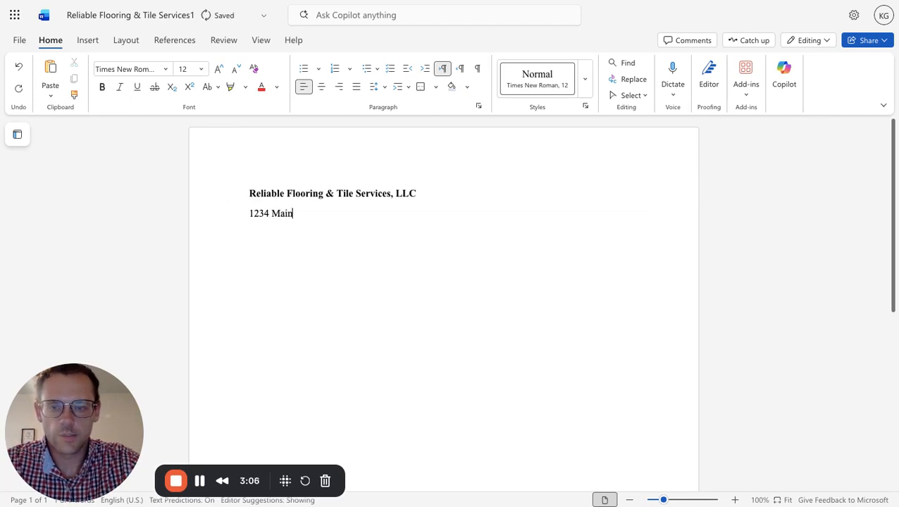
{"action": "type", "text": "Street"}
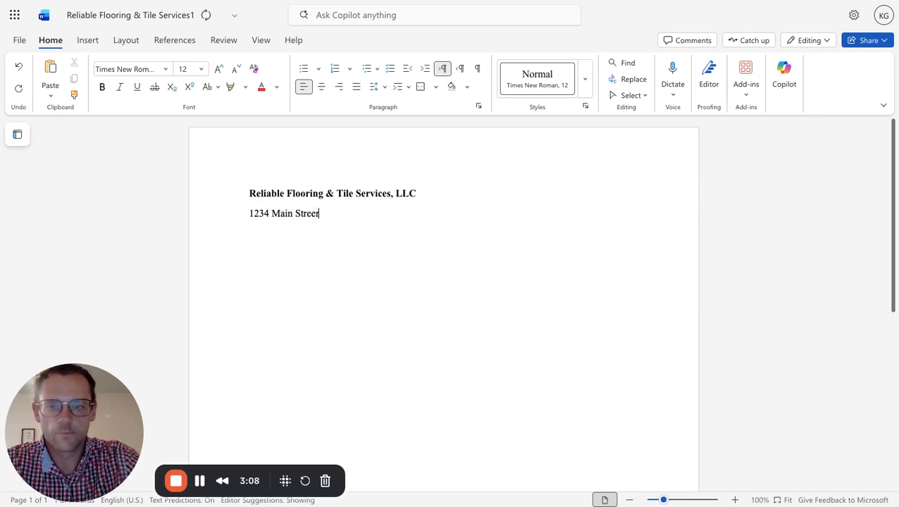
{"action": "key", "text": "Return"}
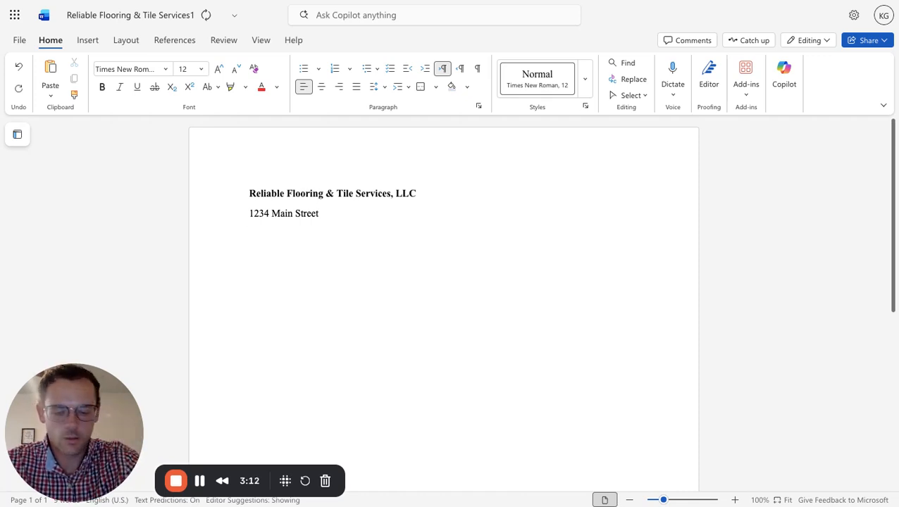
{"action": "type", "text": "Lubbock "}
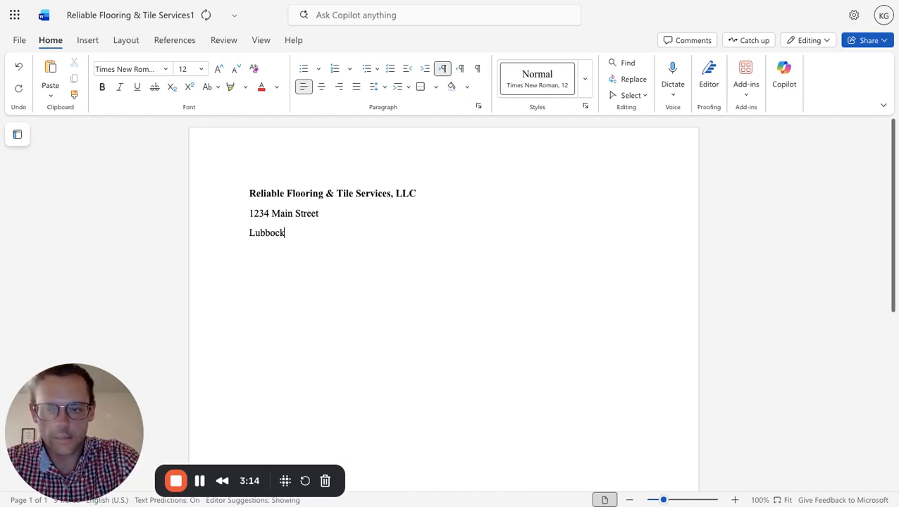
{"action": "type", "text": "TX"}
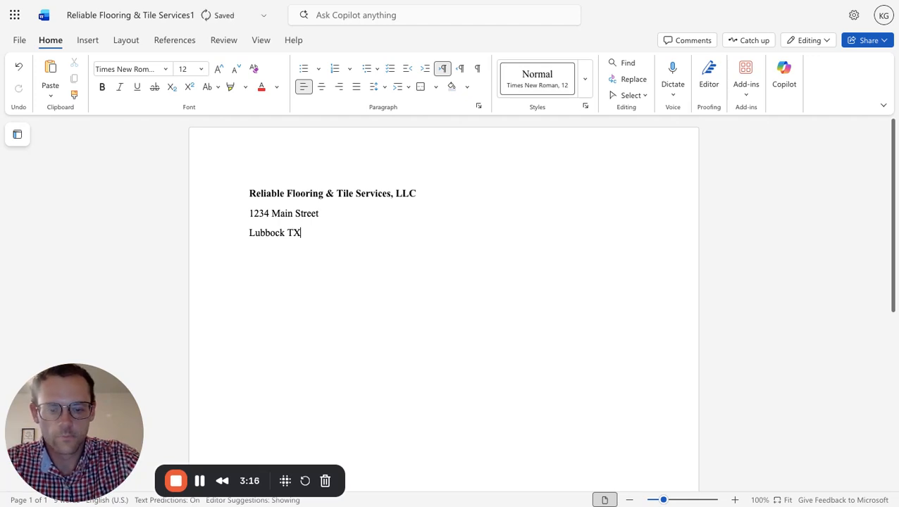
{"action": "type", "text": ", 79423"}
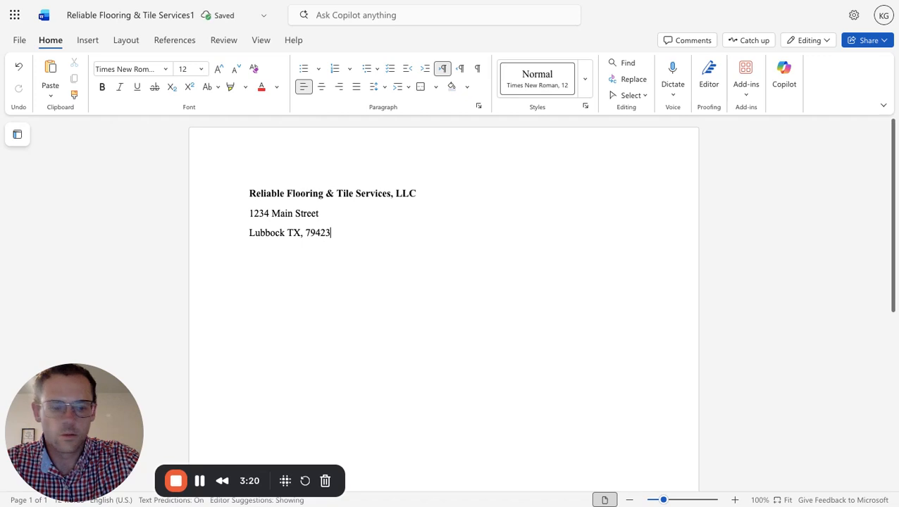
Add a line below the city line with the label "Phone:" followed by the company's phone number.
{"action": "key", "text": "Return"}
{"action": "key", "text": "ctrl+z"}
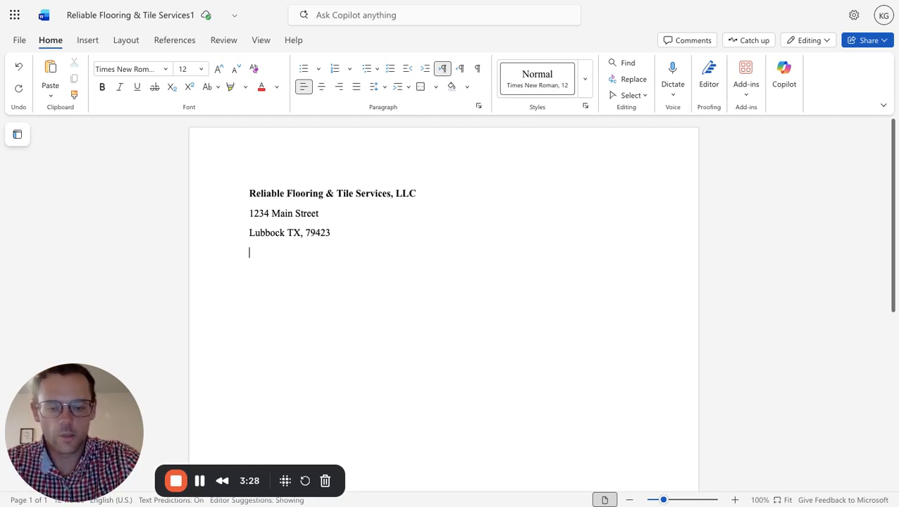
{"action": "type", "text": "Phone:"}
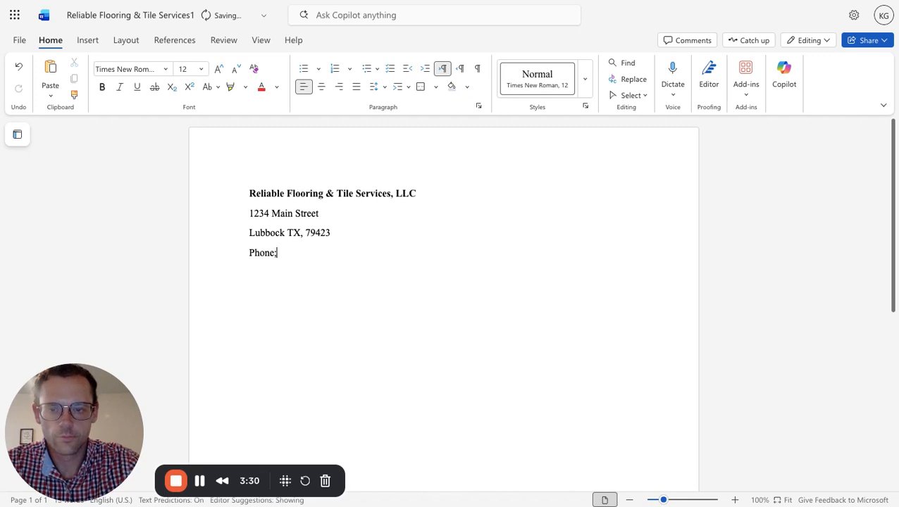
{"action": "key", "text": "BackSpace"}
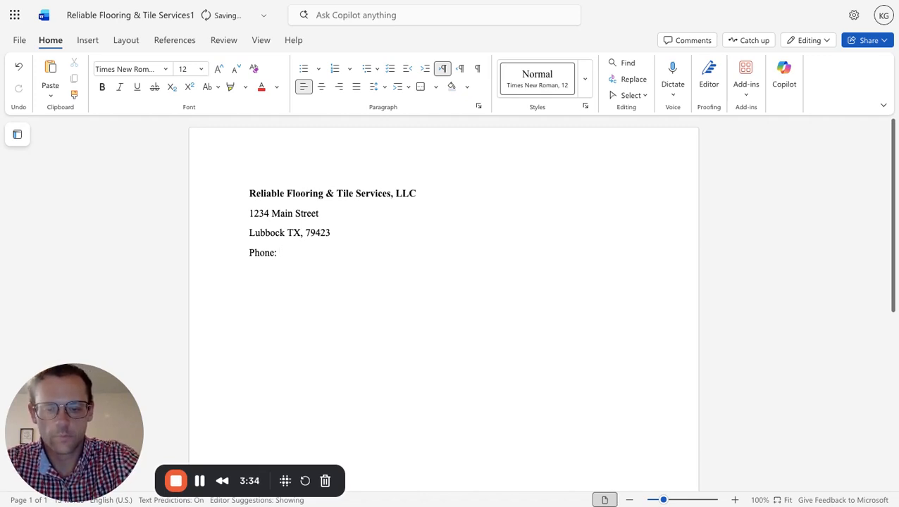
{"action": "type", "text": "(123)"}
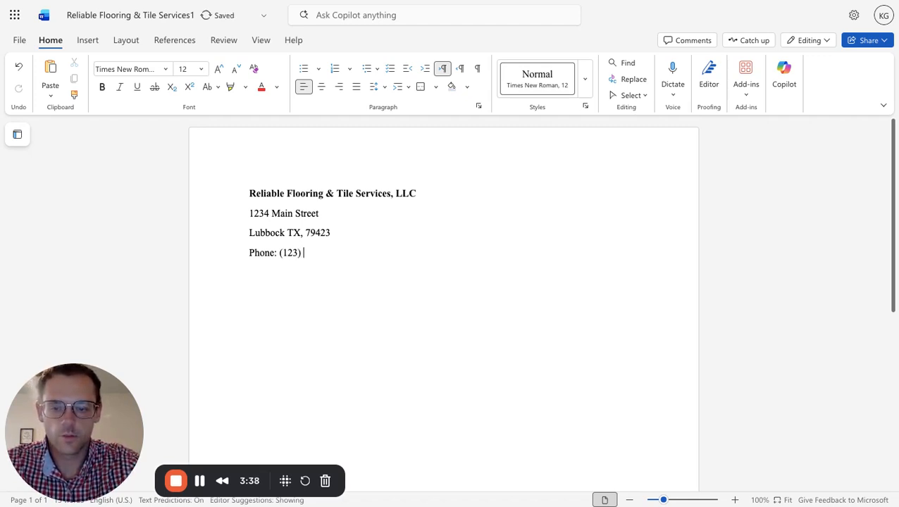
{"action": "type", "text": " 456-"}
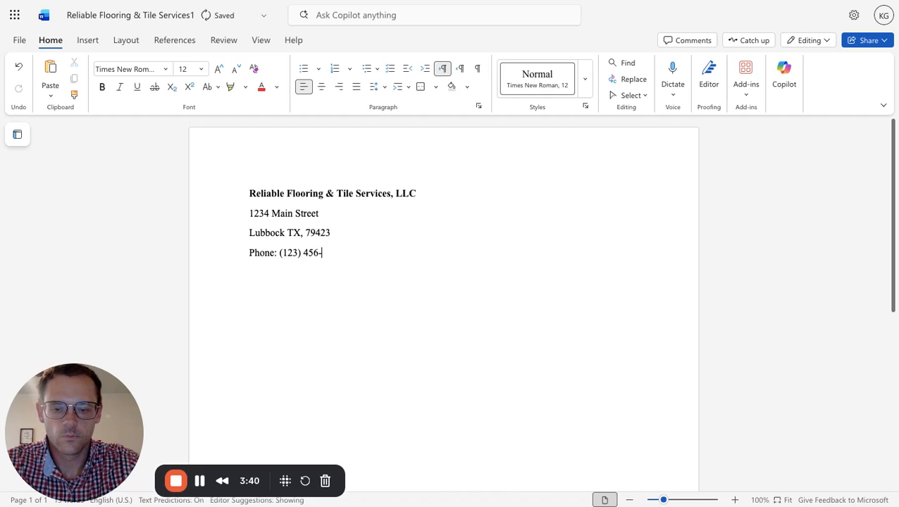
{"action": "type", "text": "7890"}
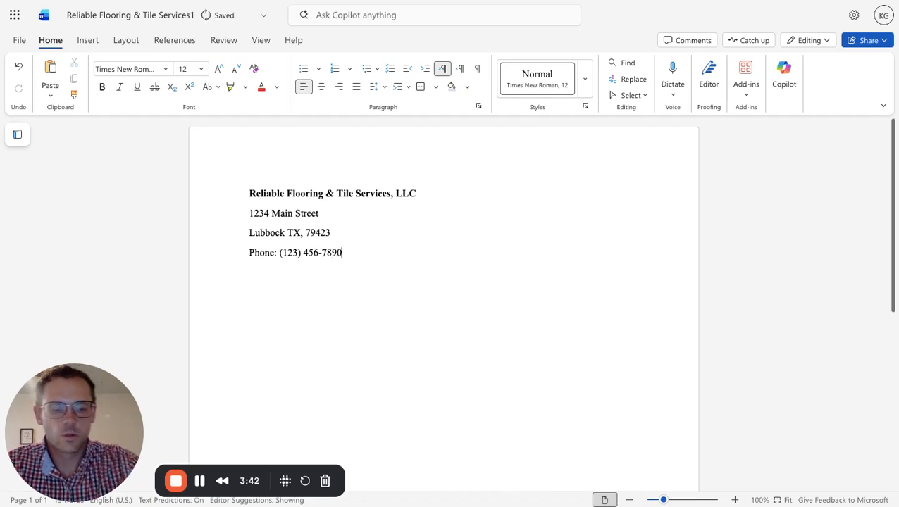
Add a line below the phone line with the label "Email:" followed by the company's email address.
{"action": "key", "text": "Return"}
{"action": "type", "text": "Email:"}
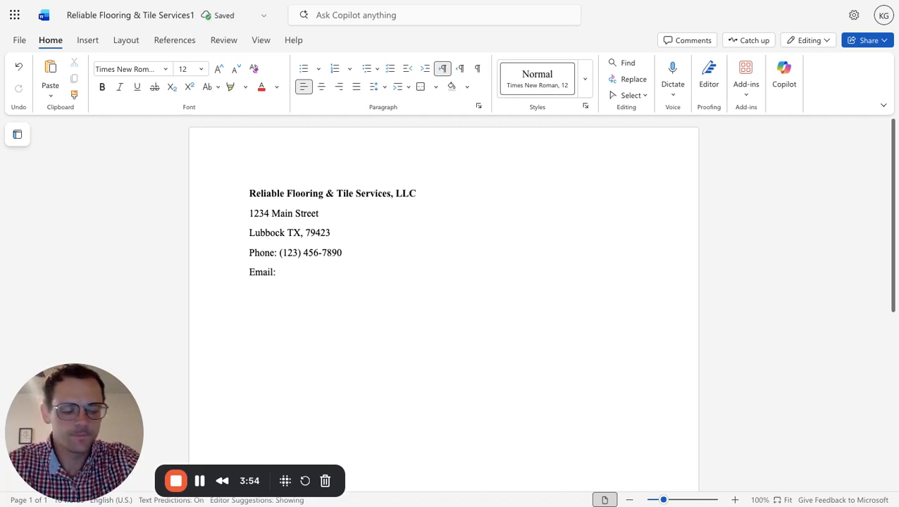
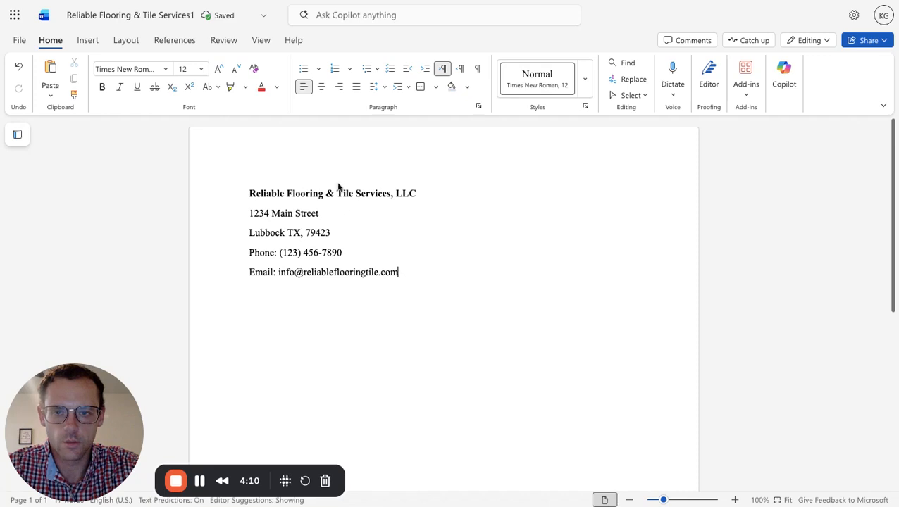
Set the line spacing of the whole company header block, from company name to email line, to 1.
{"action": "left_click", "coordinate": [406, 88]}
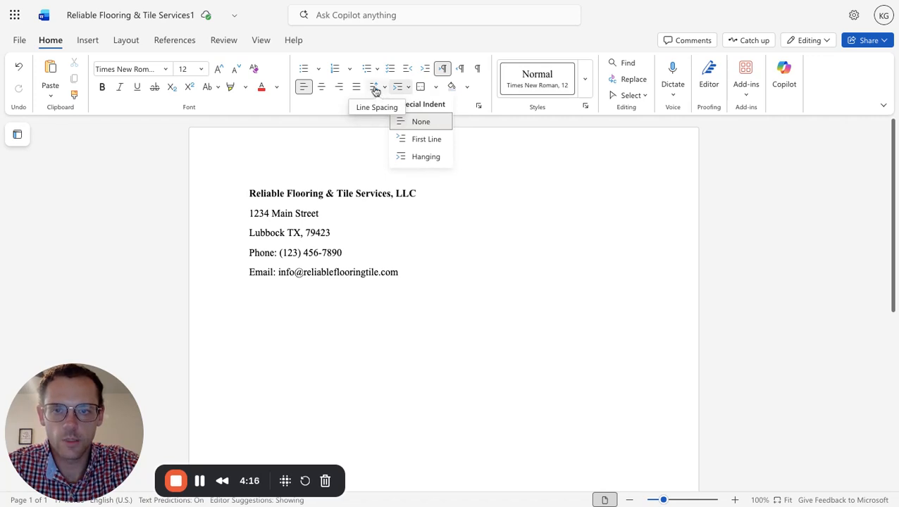
{"action": "left_click", "coordinate": [374, 88]}
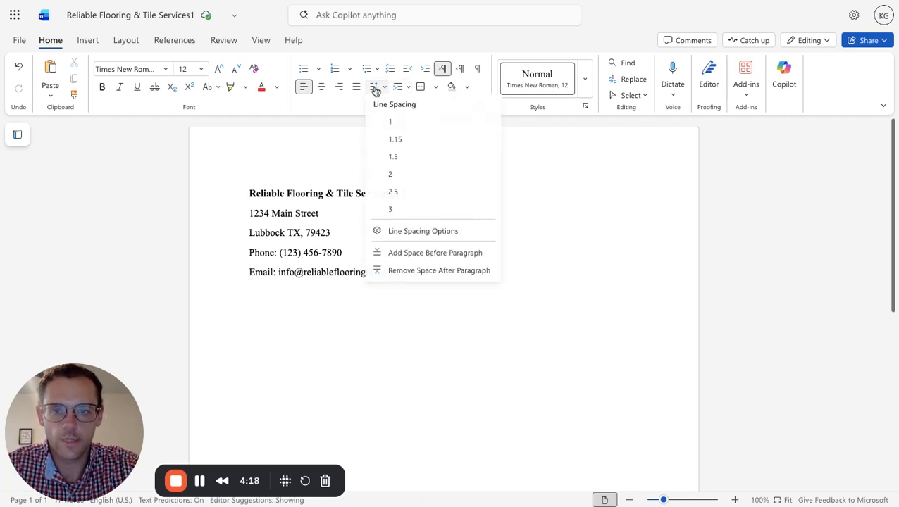
{"action": "left_click", "coordinate": [392, 120]}
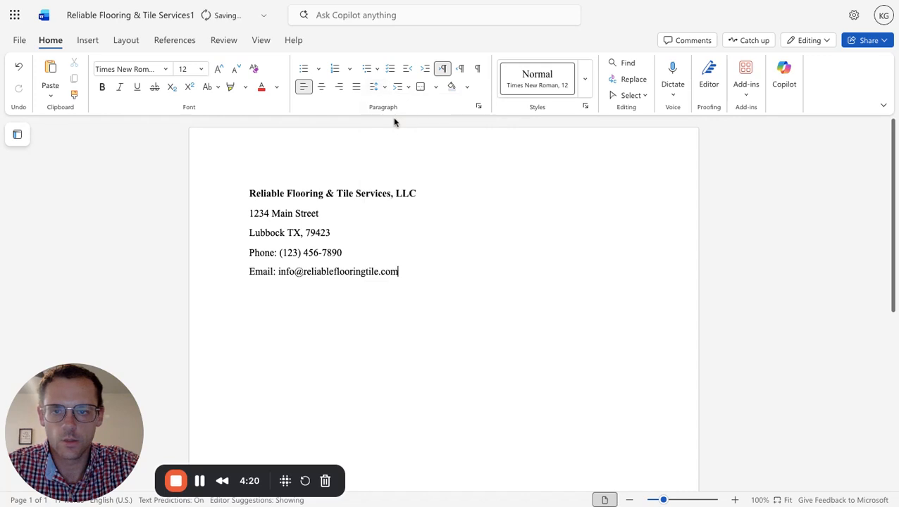
{"action": "left_click_drag", "start_coordinate": [404, 272], "coordinate": [243, 185]}
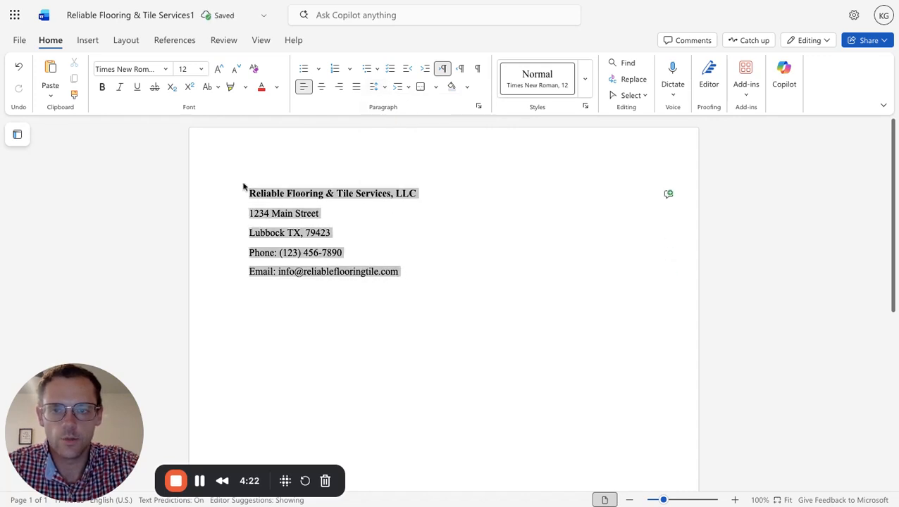
{"action": "left_click", "coordinate": [380, 90]}
{"action": "left_click", "coordinate": [393, 123]}
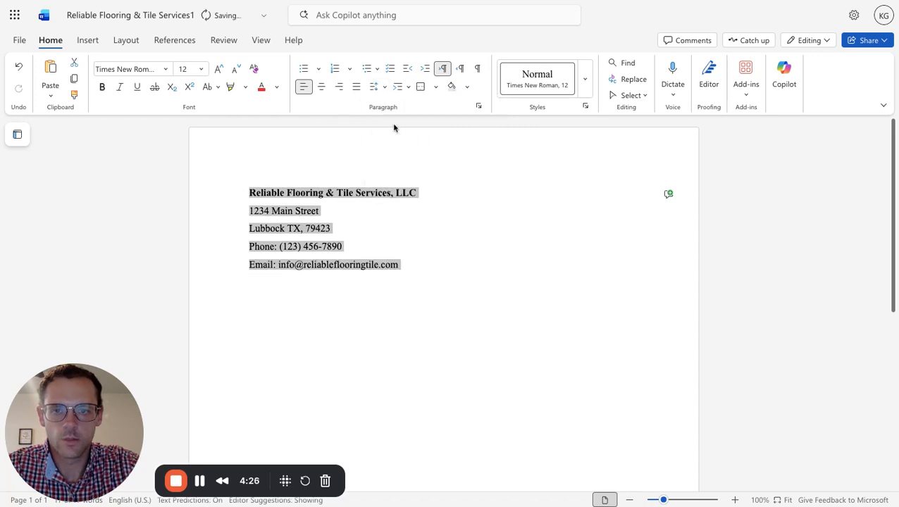
Set the paragraph spacing after each line of the company header block to 0 pt.
{"action": "left_click", "coordinate": [377, 87]}
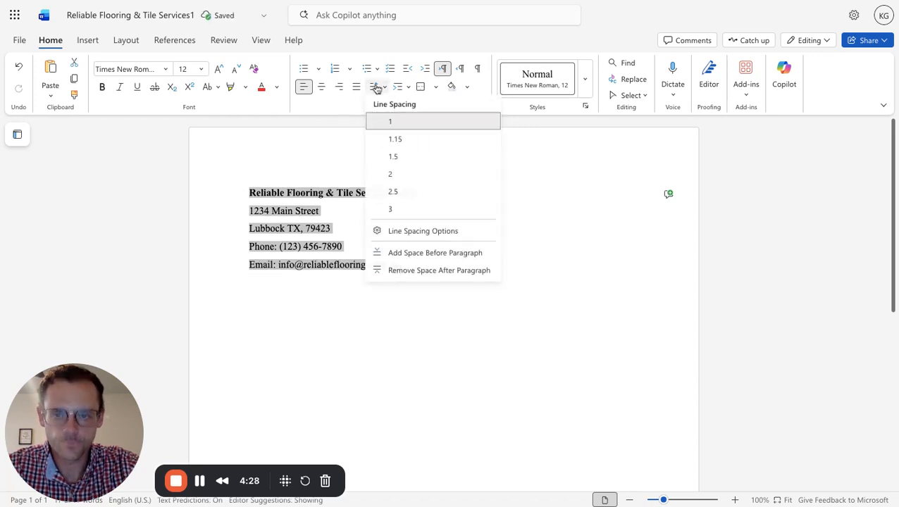
{"action": "left_click", "coordinate": [409, 234]}
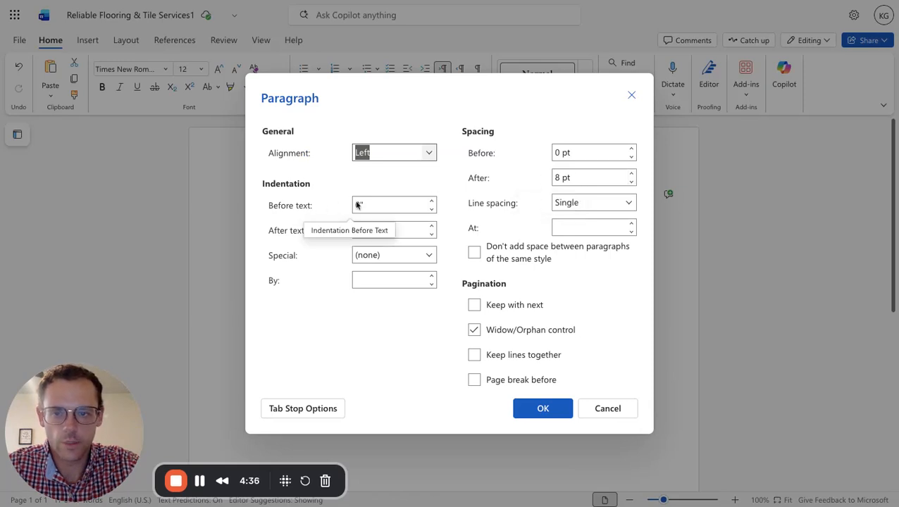
{"action": "left_click", "coordinate": [631, 182]}
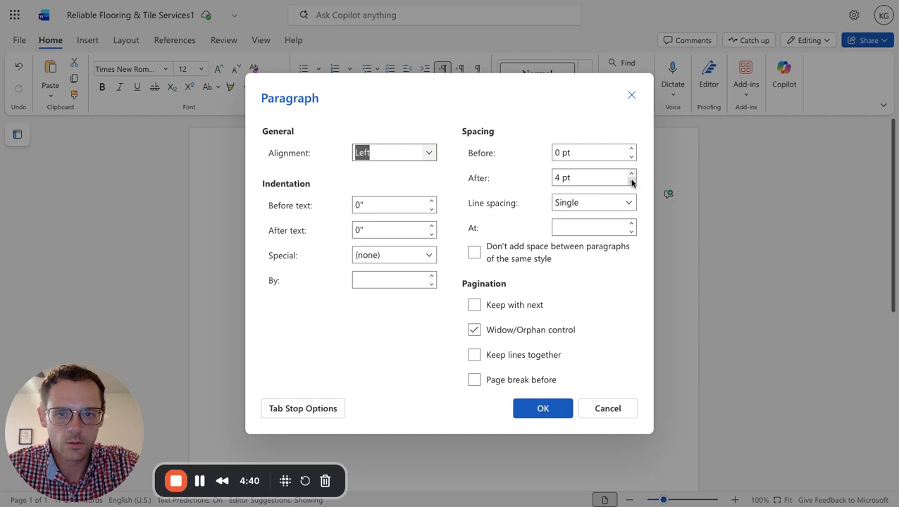
{"action": "left_click", "coordinate": [631, 181]}
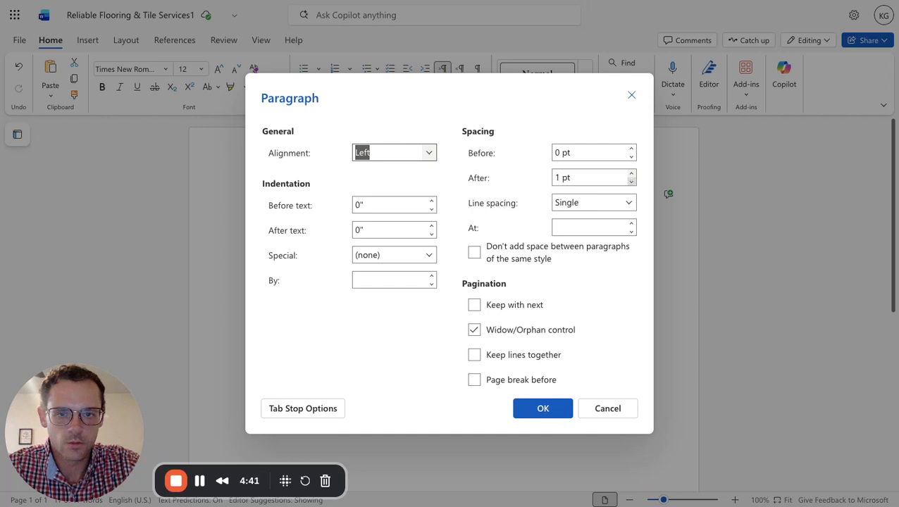
{"action": "left_click", "coordinate": [547, 410]}
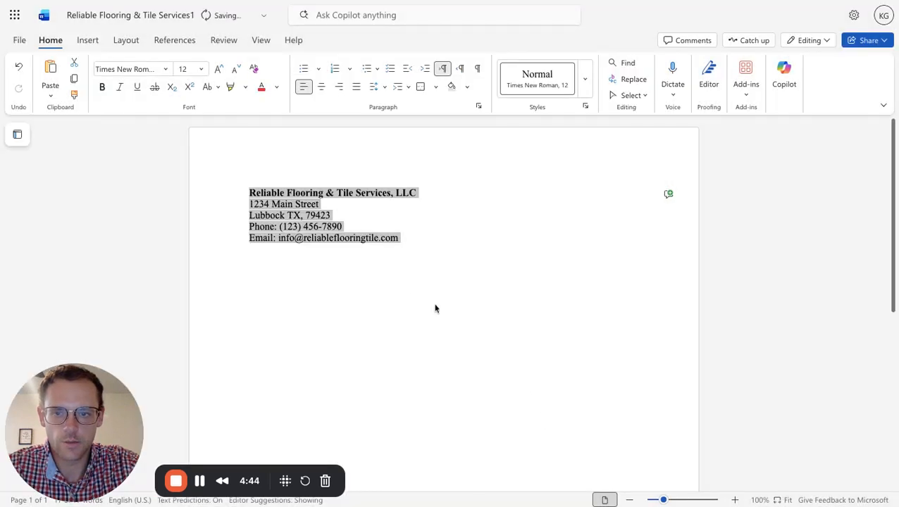
Enter the letter date "November 14, 2025" below the email line, leaving one blank line between them.
{"action": "left_click", "coordinate": [417, 243]}
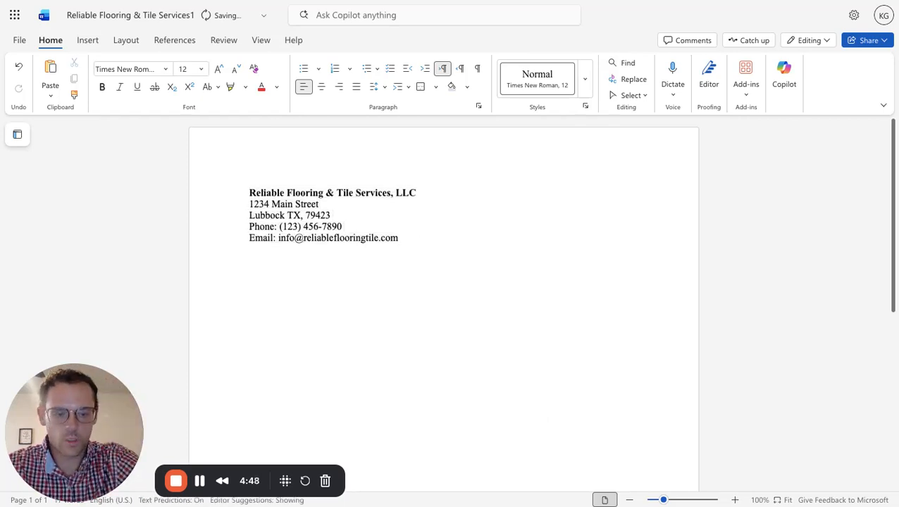
{"action": "key", "text": "Return"}
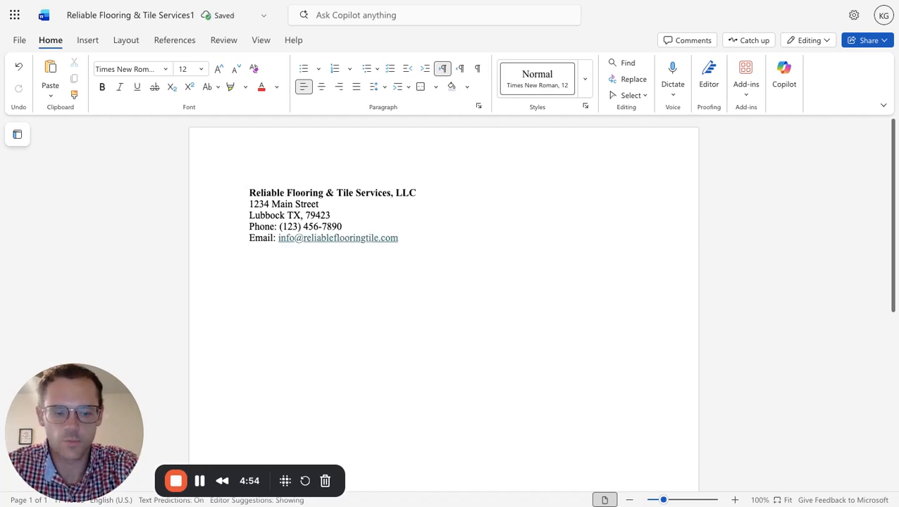
{"action": "key", "text": "Return"}
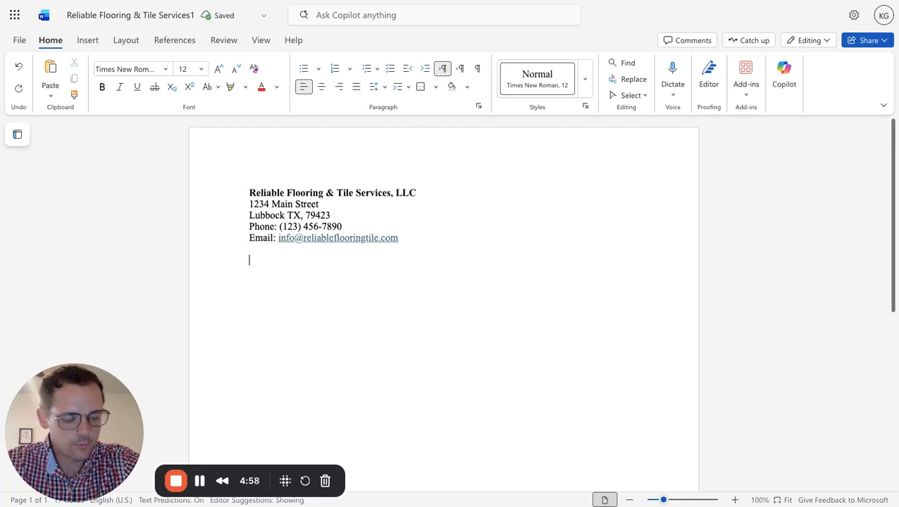
{"action": "type", "text": "November"}
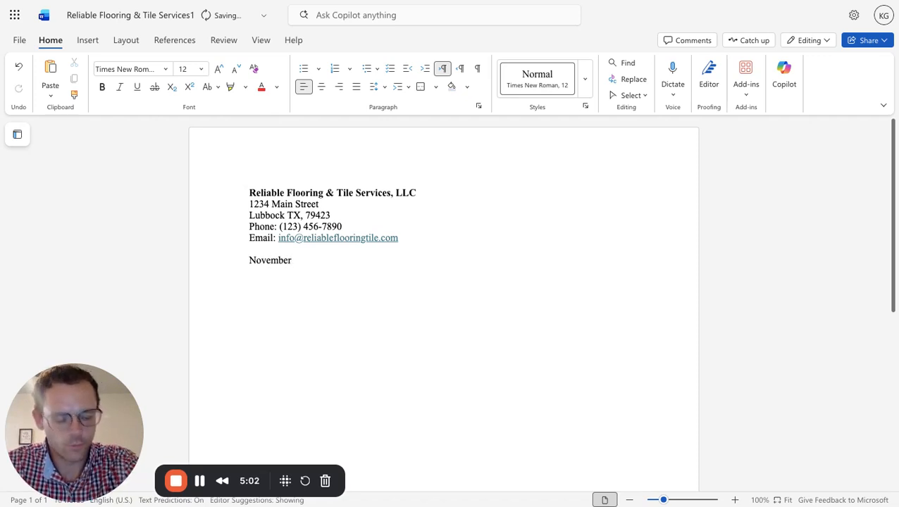
{"action": "type", "text": " 11"}
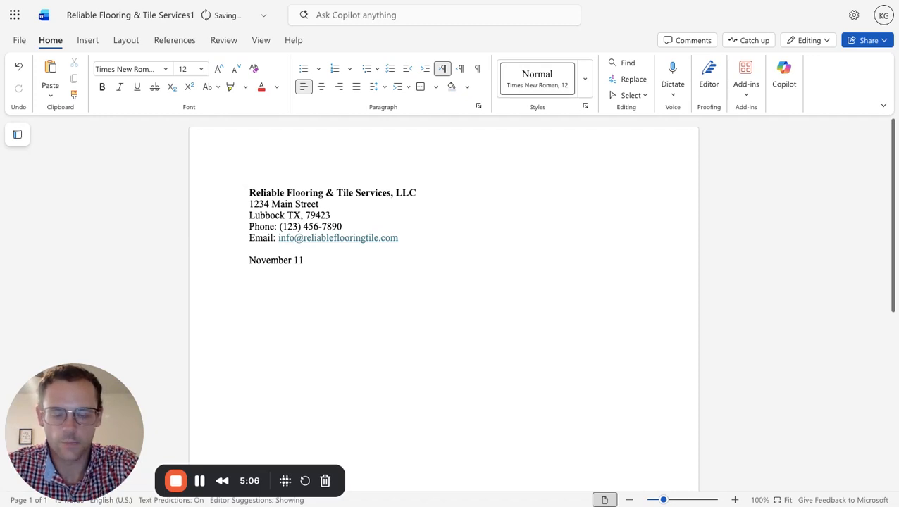
{"action": "type", "text": ","}
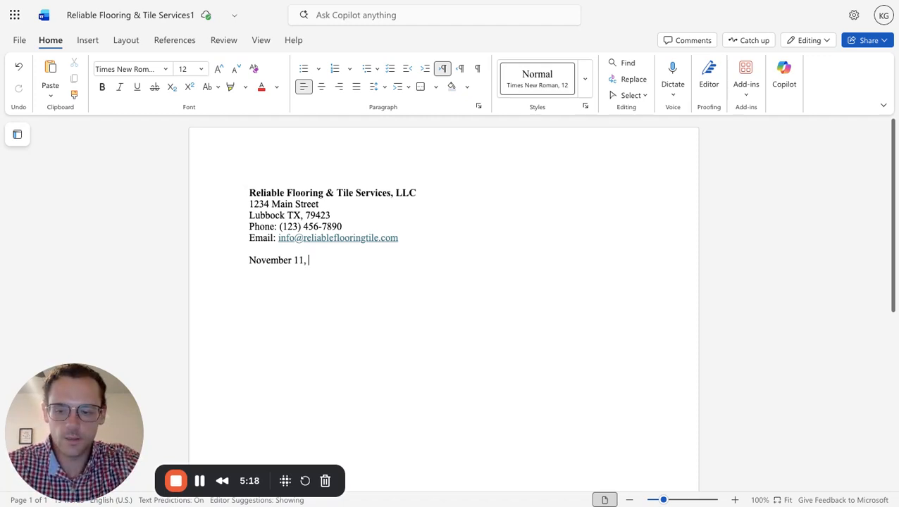
{"action": "key", "text": "BackSpace"}
{"action": "key", "text": "BackSpace"}
{"action": "key", "text": "BackSpace"}
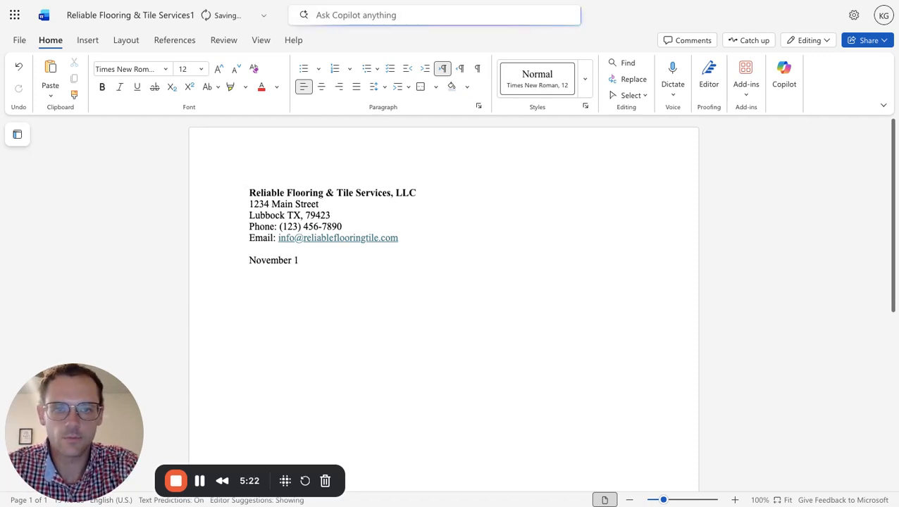
{"action": "type", "text": "4"}
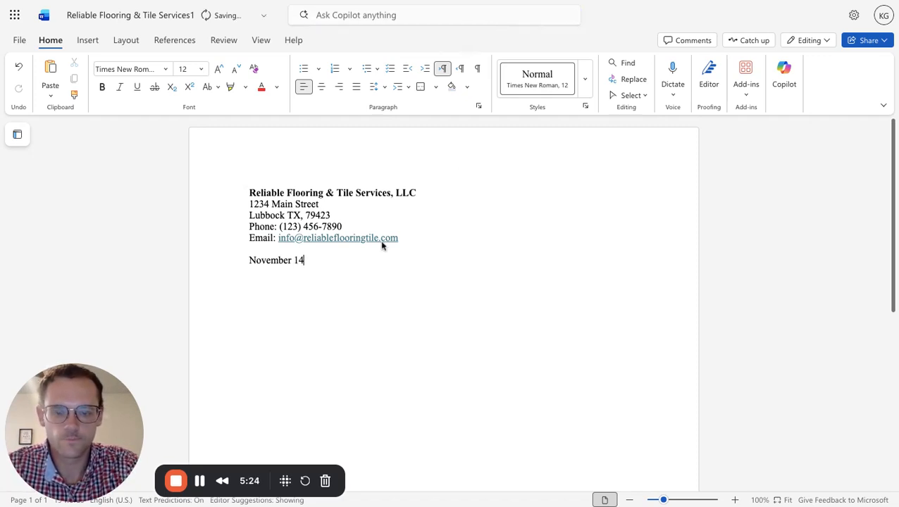
{"action": "type", "text": ", "}
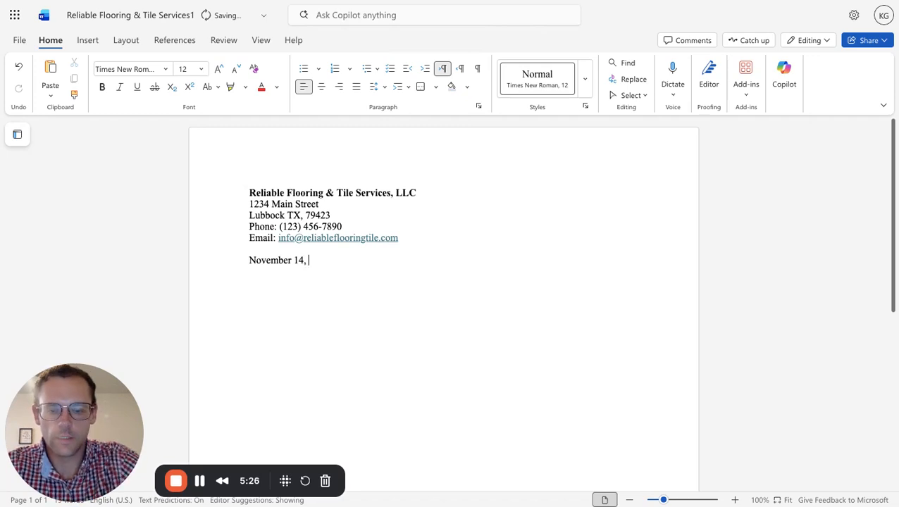
{"action": "type", "text": "2025"}
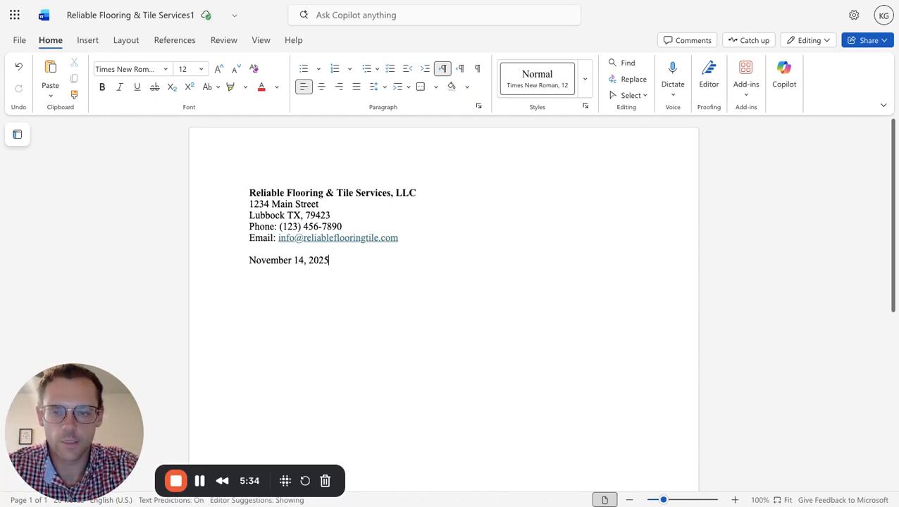
Start a new line below the letter date, leaving one blank line between them.
{"action": "key", "text": "Return"}
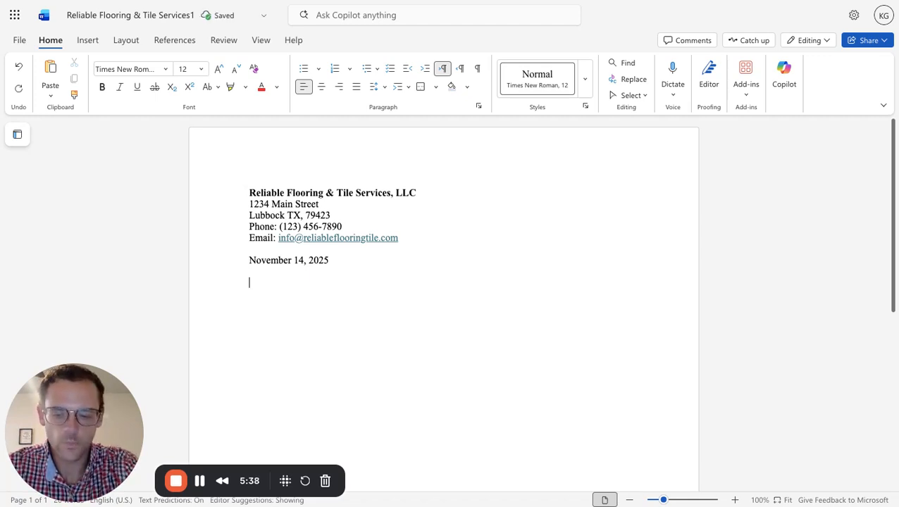
{"action": "type", "text": "Mr"}
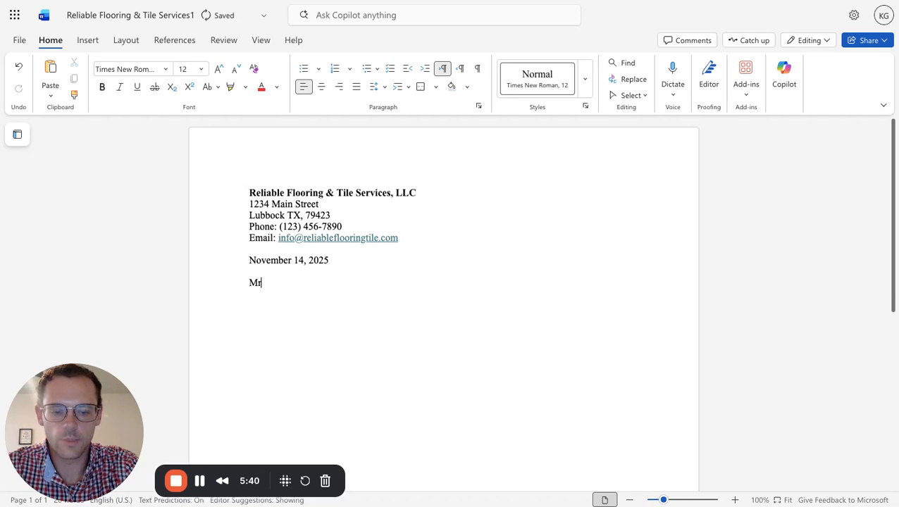
{"action": "type", "text": "."}
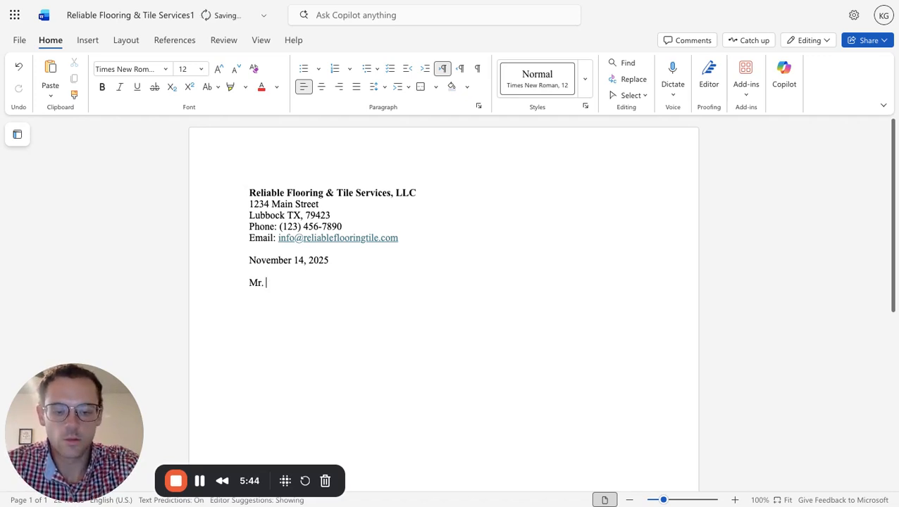
{"action": "type", "text": " AM"}
{"action": "key", "text": "BackSpace"}
{"action": "key", "text": "BackSpace"}
{"action": "key", "text": "BackSpace"}
{"action": "key", "text": "BackSpace"}
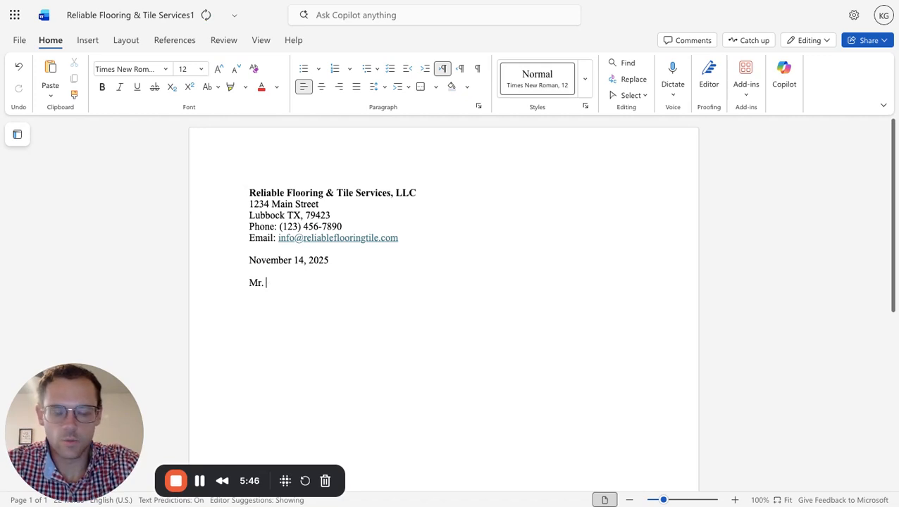
{"action": "key", "text": "BackSpace"}
{"action": "type", "text": "R"}
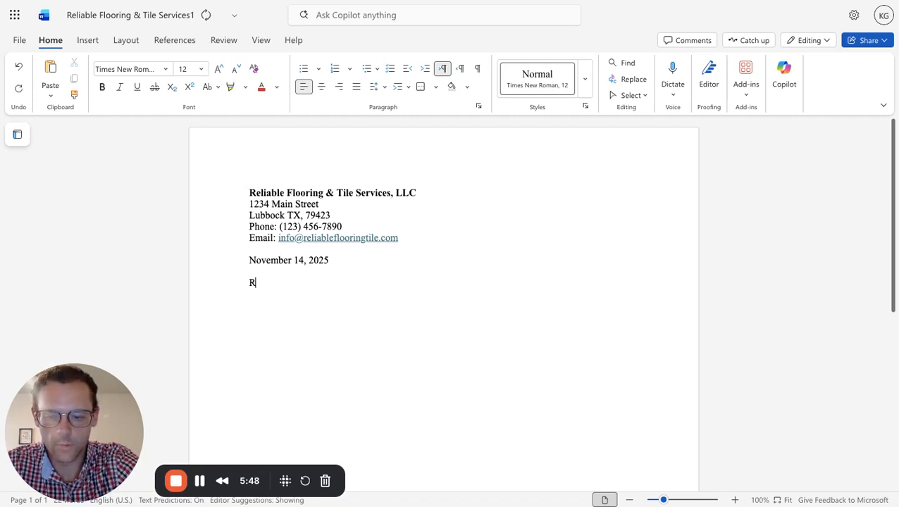
{"action": "type", "text": "aider Flooring"}
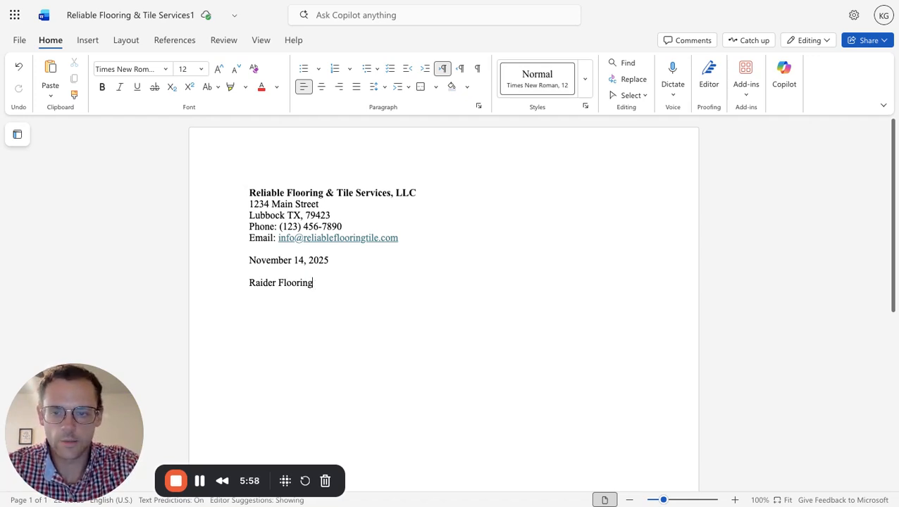
{"action": "key", "text": "BackSpace"}
{"action": "key", "text": "BackSpace"}
{"action": "key", "text": "BackSpace"}
{"action": "key", "text": "BackSpace"}
{"action": "key", "text": "BackSpace"}
{"action": "key", "text": "BackSpace"}
{"action": "key", "text": "BackSpace"}
{"action": "key", "text": "BackSpace"}
{"action": "key", "text": "BackSpace"}
{"action": "key", "text": "BackSpace"}
{"action": "key", "text": "BackSpace"}
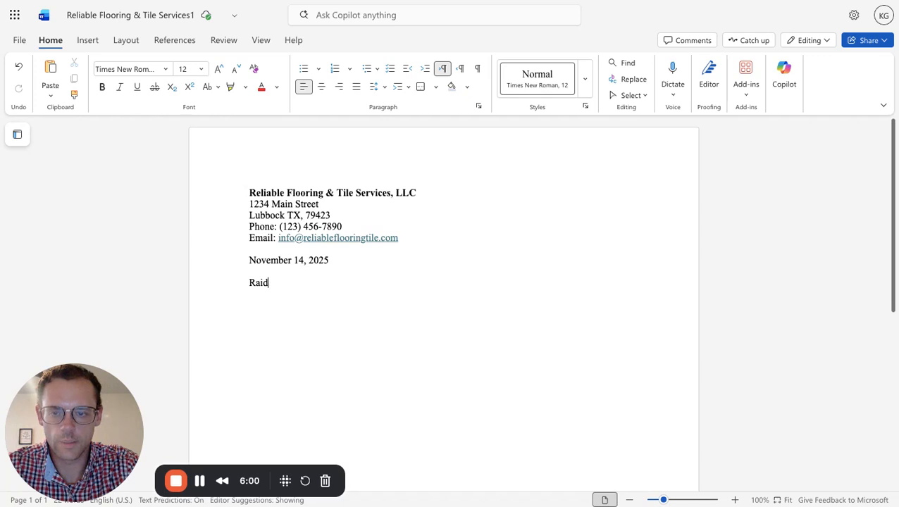
{"action": "key", "text": "BackSpace"}
{"action": "key", "text": "BackSpace"}
{"action": "key", "text": "BackSpace"}
{"action": "key", "text": "BackSpace"}
Enter the recipient's name, preceded by "Mr.", on the new line below the date.
{"action": "type", "text": "Mr"}
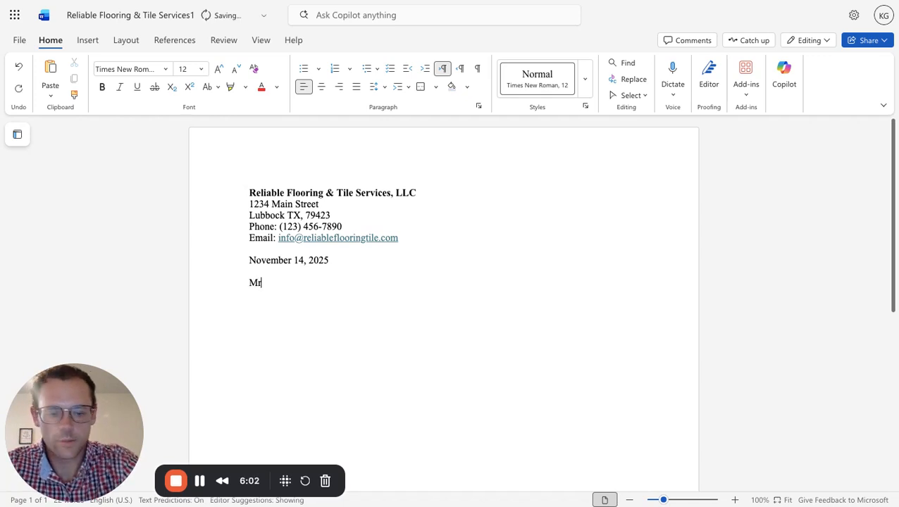
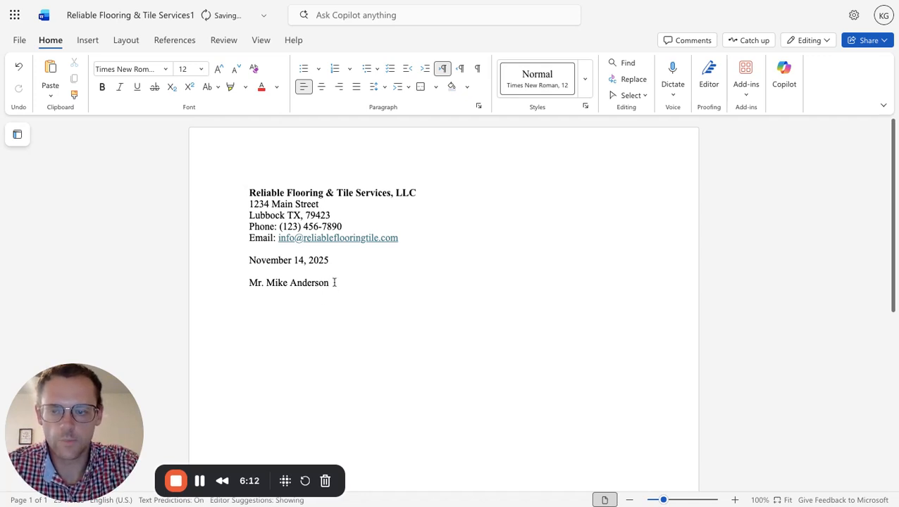
Make the recipient's name line bold.
{"action": "key", "text": "shift+Up"}
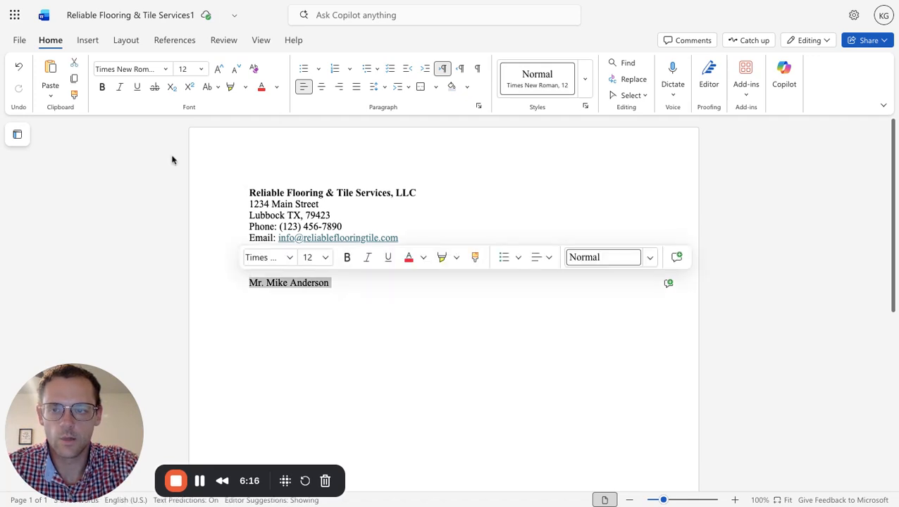
{"action": "left_click", "coordinate": [348, 258]}
{"action": "left_click", "coordinate": [344, 284]}
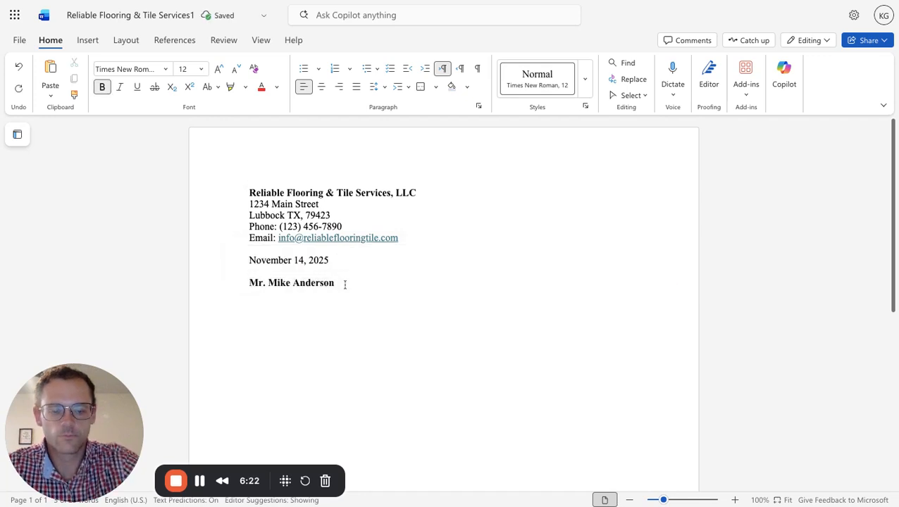
Add the job title "Owner" on the line below the recipient's name in regular, non-bold text.
{"action": "key", "text": "Return"}
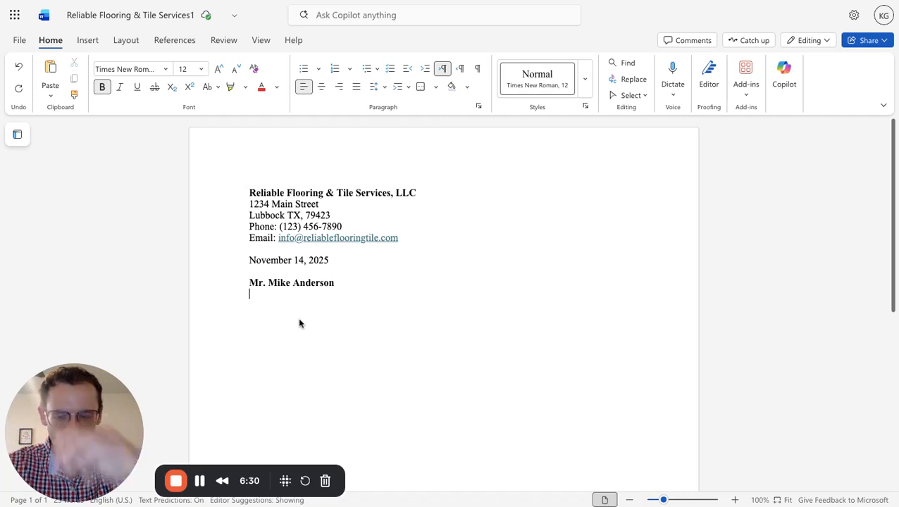
{"action": "type", "text": "Owner"}
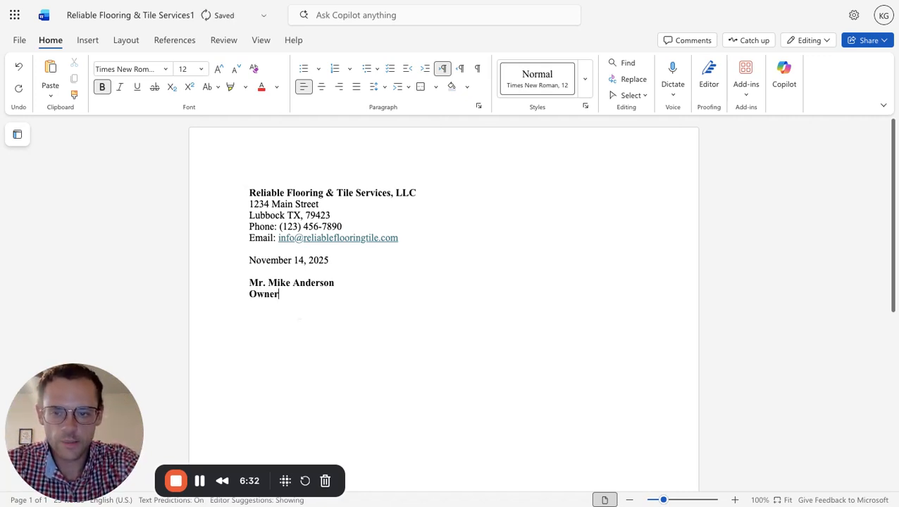
{"action": "key", "text": "shift+Left"}
{"action": "key", "text": "shift+Left"}
{"action": "key", "text": "shift+Left"}
{"action": "key", "text": "shift+Left"}
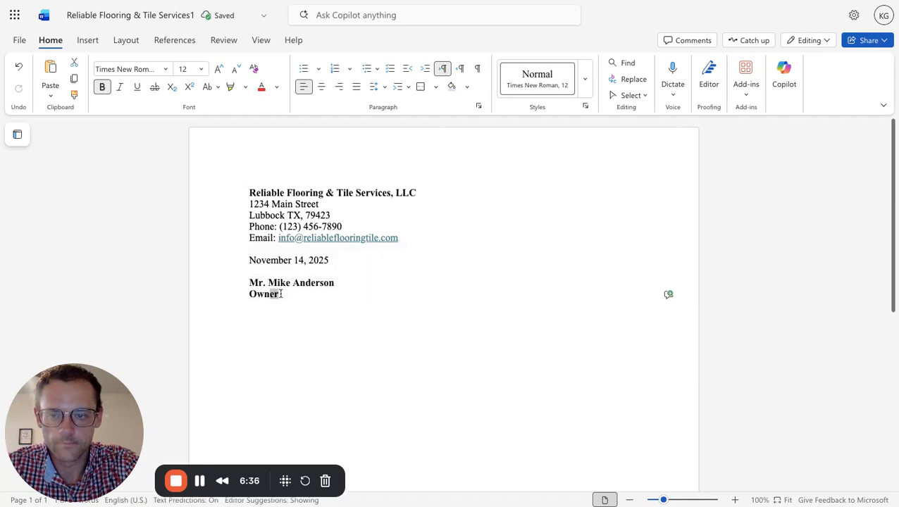
{"action": "key", "text": "shift+Left"}
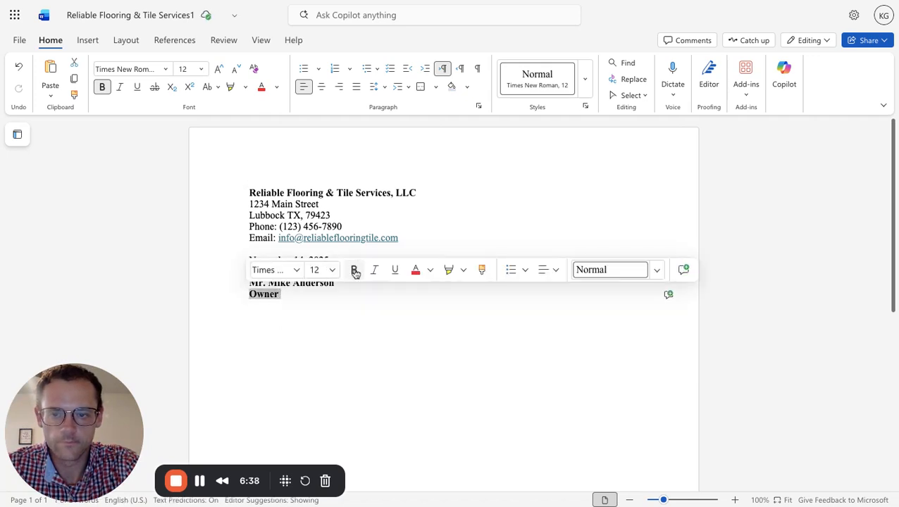
{"action": "left_click", "coordinate": [357, 277]}
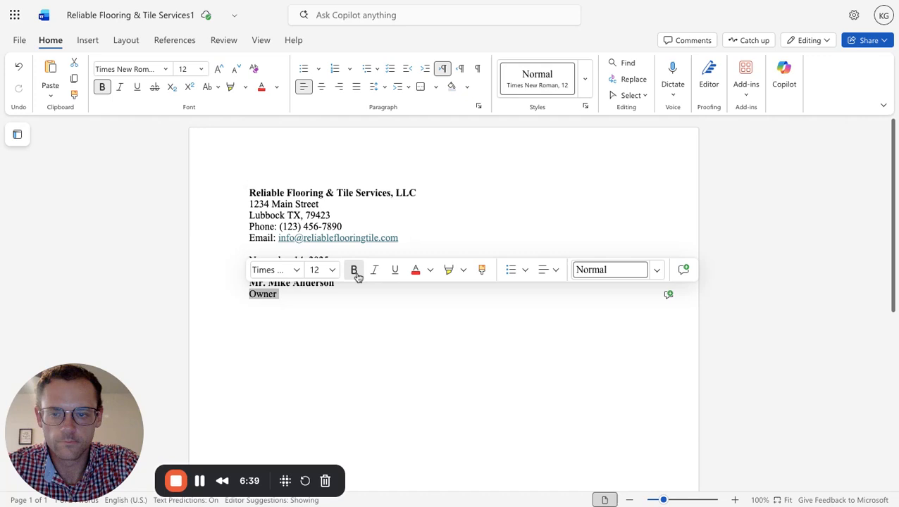
{"action": "left_click", "coordinate": [296, 294]}
Add the recipient's company "Raider Flooring" on the line below the job title.
{"action": "key", "text": "Return"}
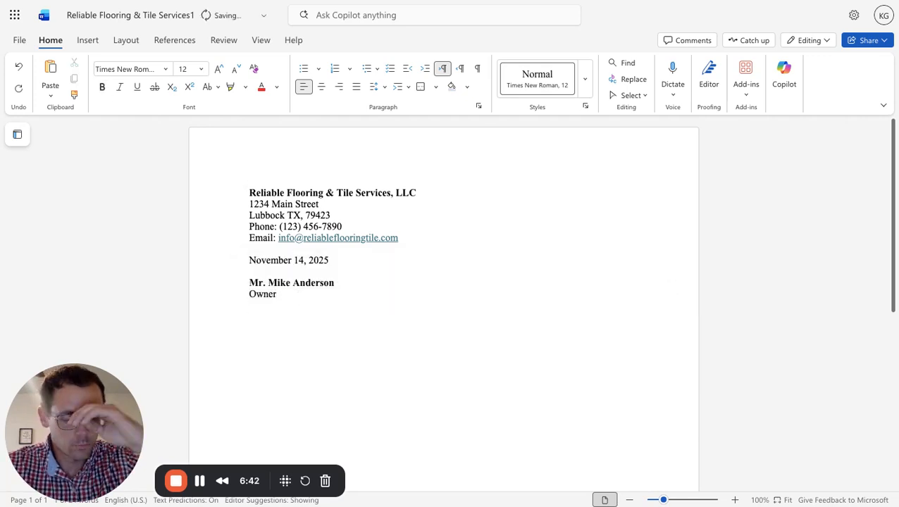
{"action": "type", "text": "Raid"}
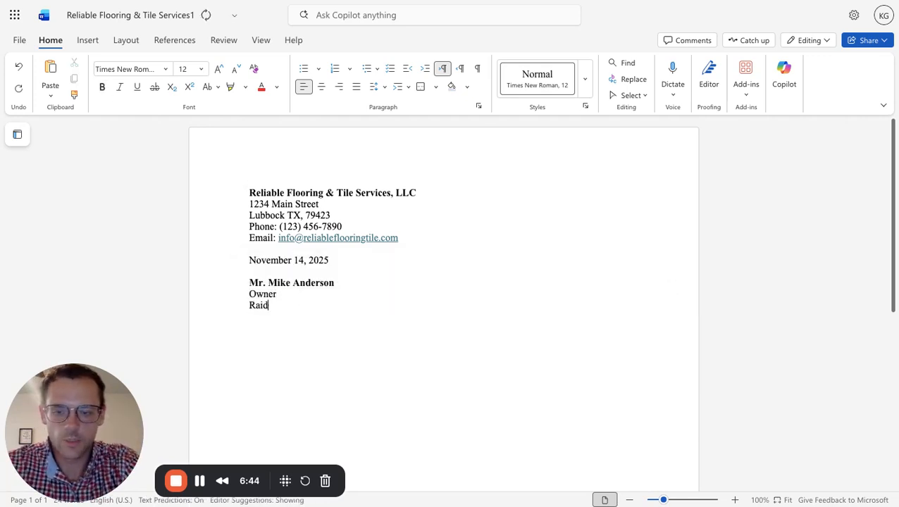
{"action": "type", "text": "er Flooring"}
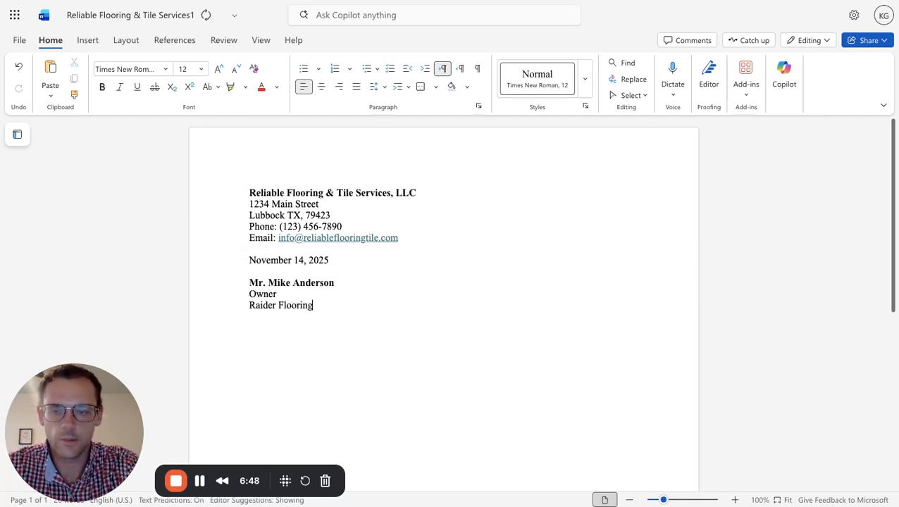
Enter the recipient's street address below the company name, with city, state and ZIP code on the following line.
{"action": "key", "text": "ctrl+z"}
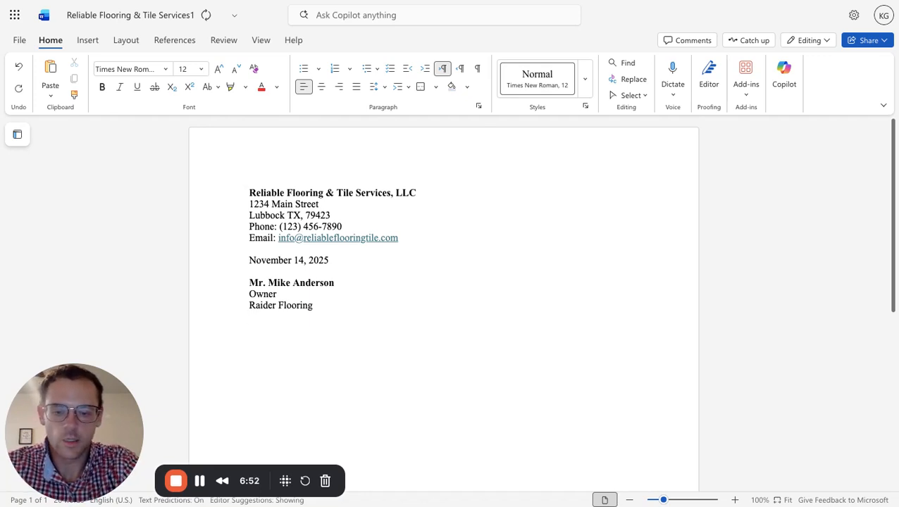
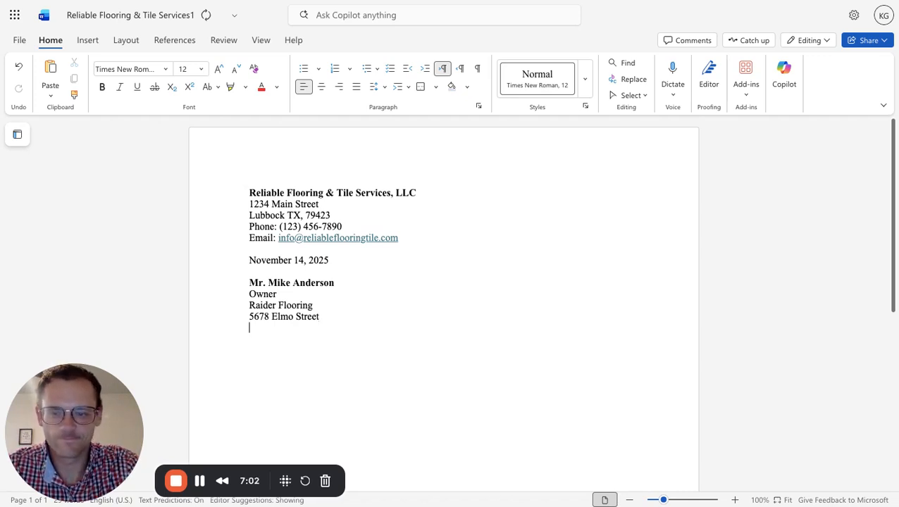
{"action": "key", "text": "ctrl+z"}
{"action": "key", "text": "Return"}
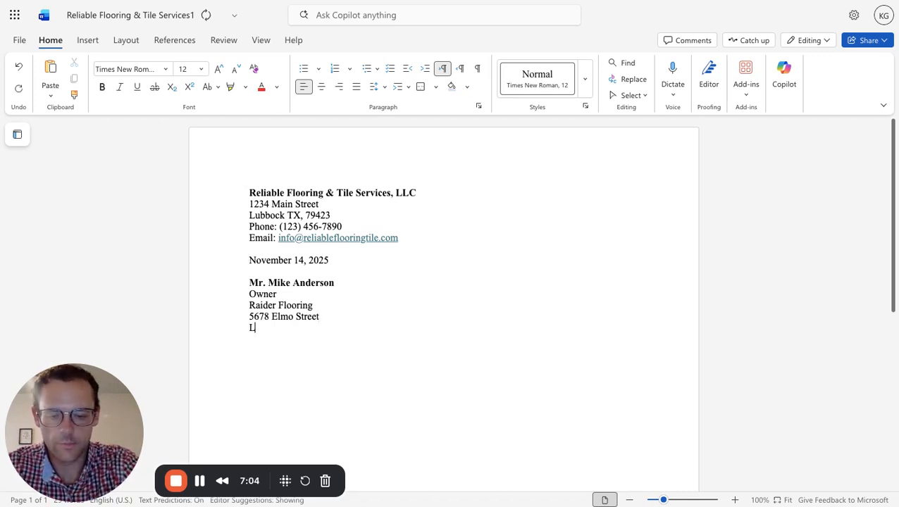
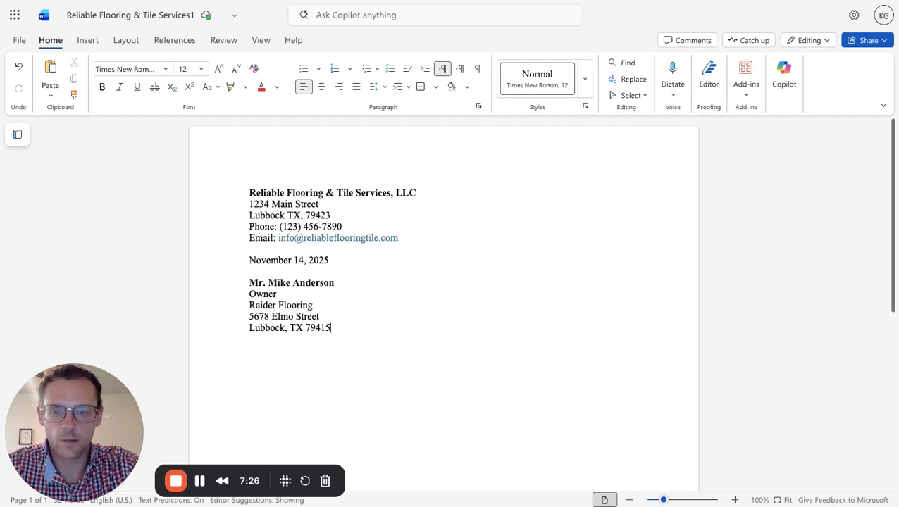
Add the salutation after a blank line below the recipient's address: "Dear Mr.", the recipient's last name and a colon.
{"action": "key", "text": "Return"}
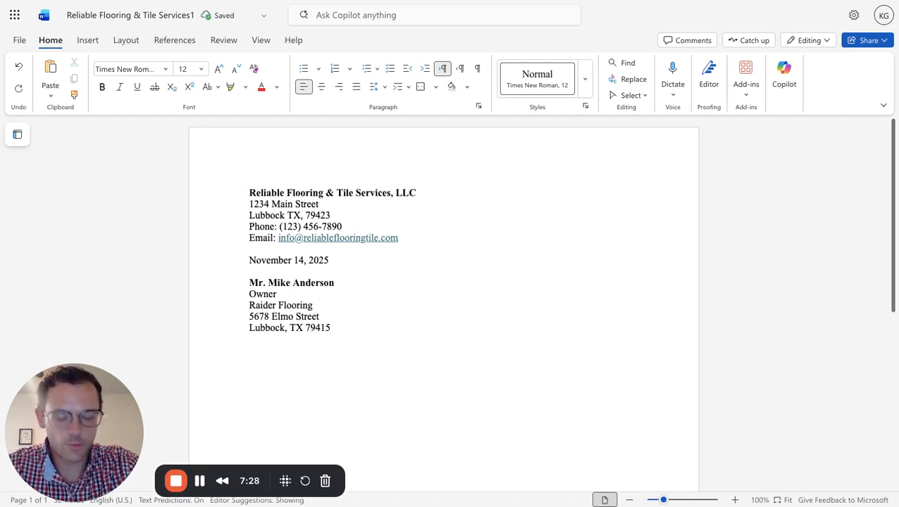
{"action": "key", "text": "Return"}
{"action": "type", "text": "De"}
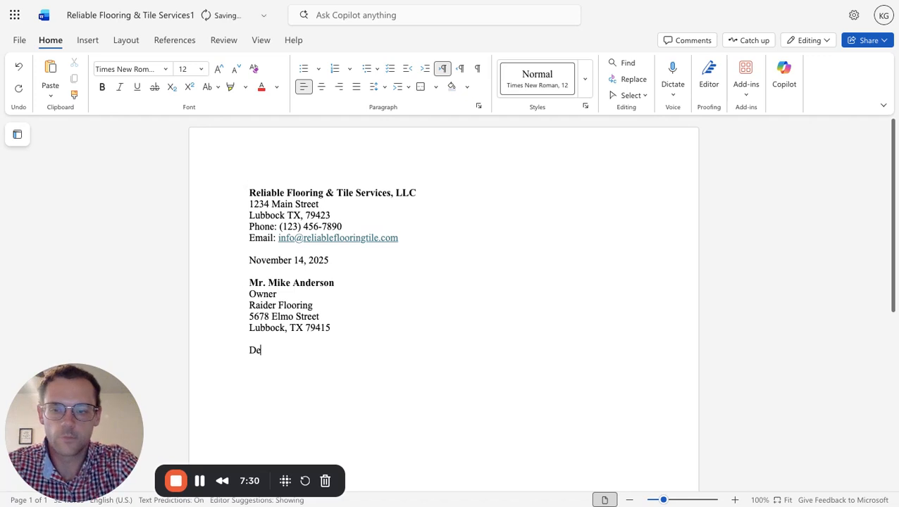
{"action": "type", "text": "ar Mr."}
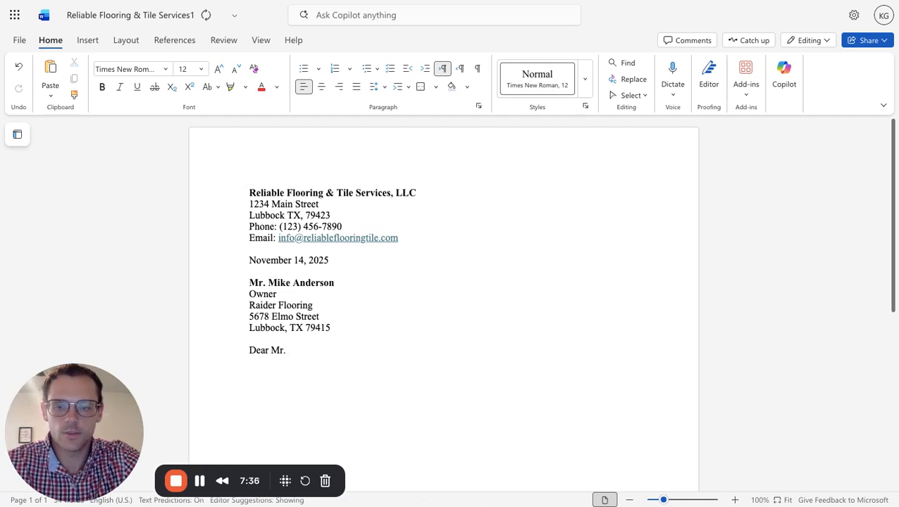
{"action": "type", "text": "A"}
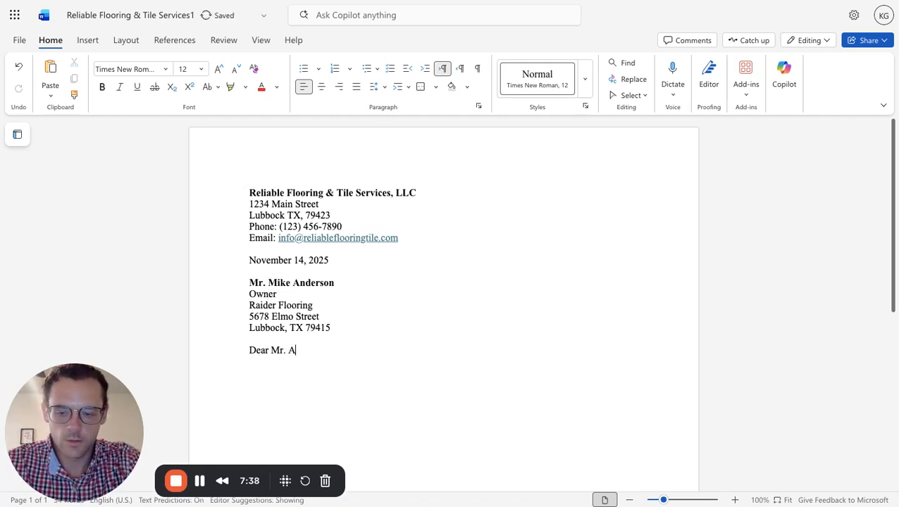
{"action": "type", "text": "derso"}
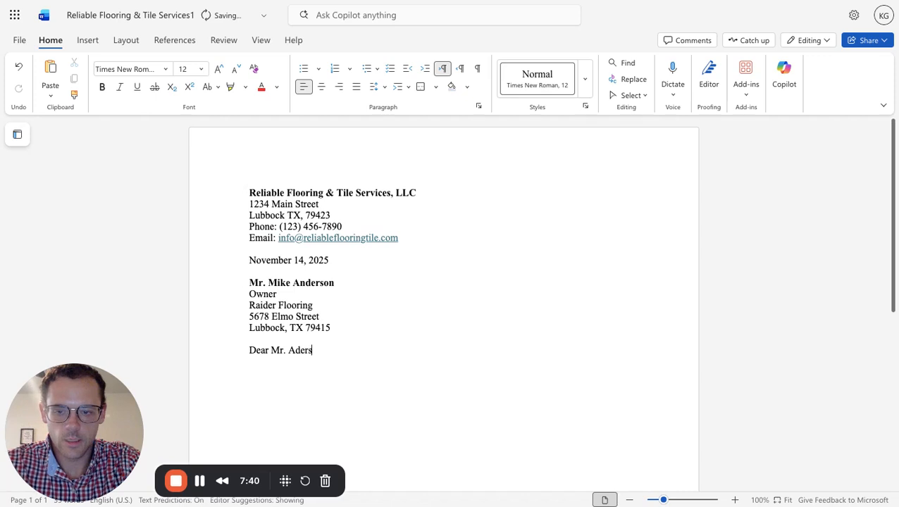
{"action": "key", "text": "BackSpace"}
{"action": "key", "text": "BackSpace"}
{"action": "key", "text": "BackSpace"}
{"action": "key", "text": "BackSpace"}
{"action": "key", "text": "BackSpace"}
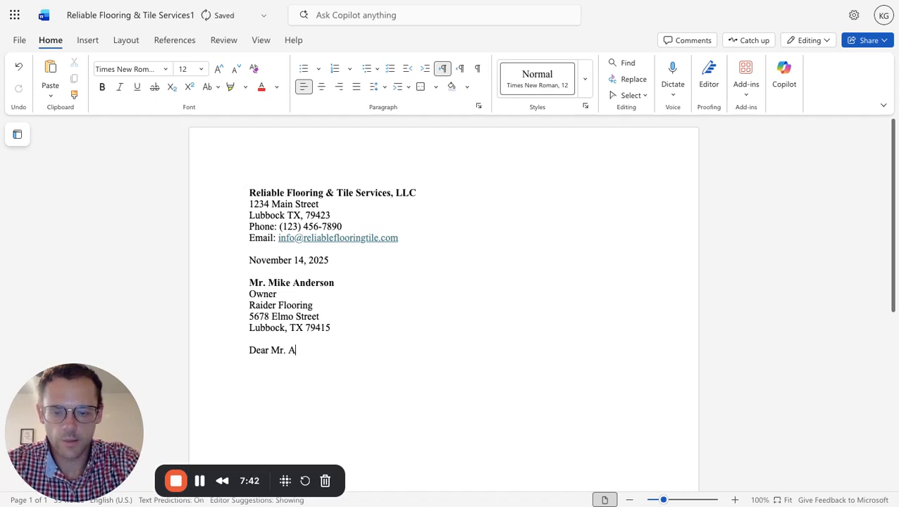
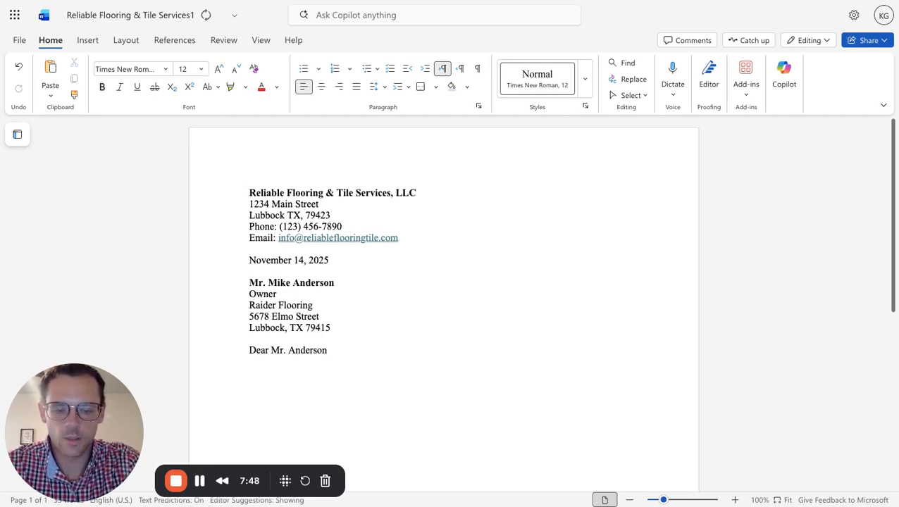
{"action": "type", "text": ":"}
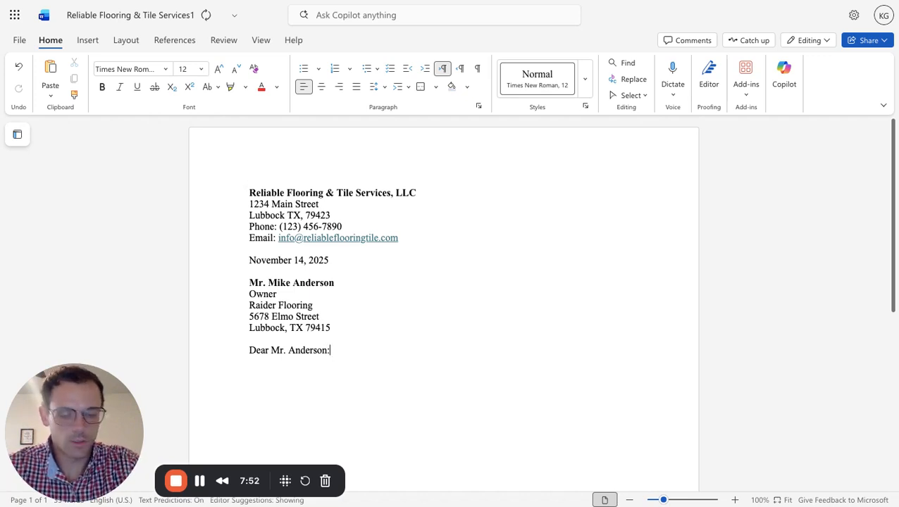
Start an indented body paragraph after a blank line below the salutation with "I hope this letter finds you well. I am".
{"action": "key", "text": "Return"}
{"action": "key", "text": "Return"}
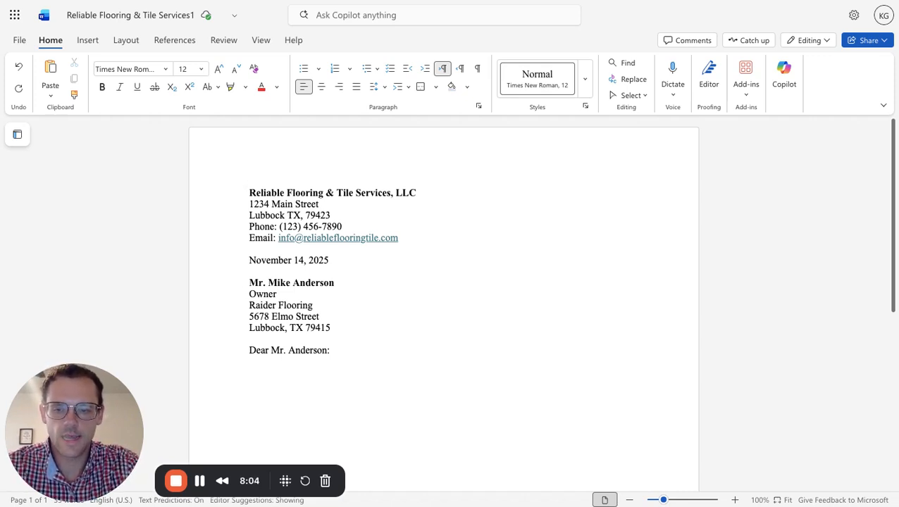
{"action": "key", "text": "Tab"}
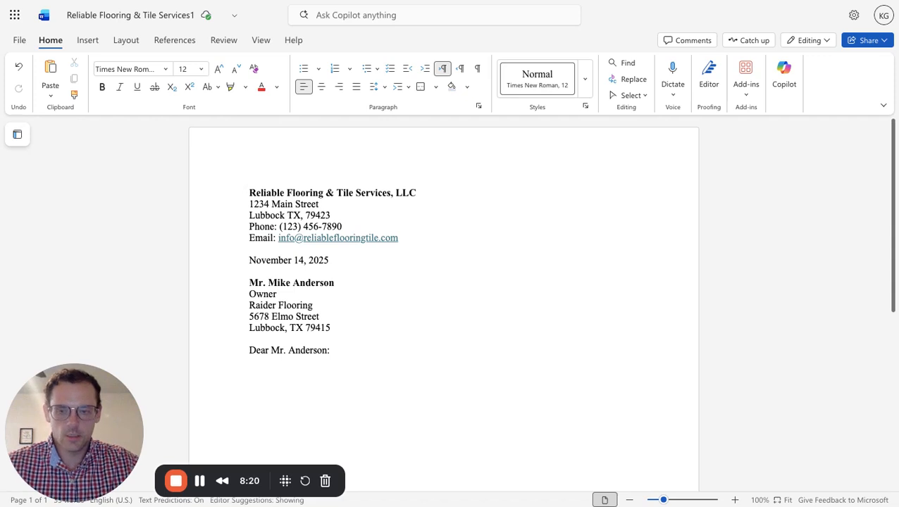
{"action": "type", "text": "I "}
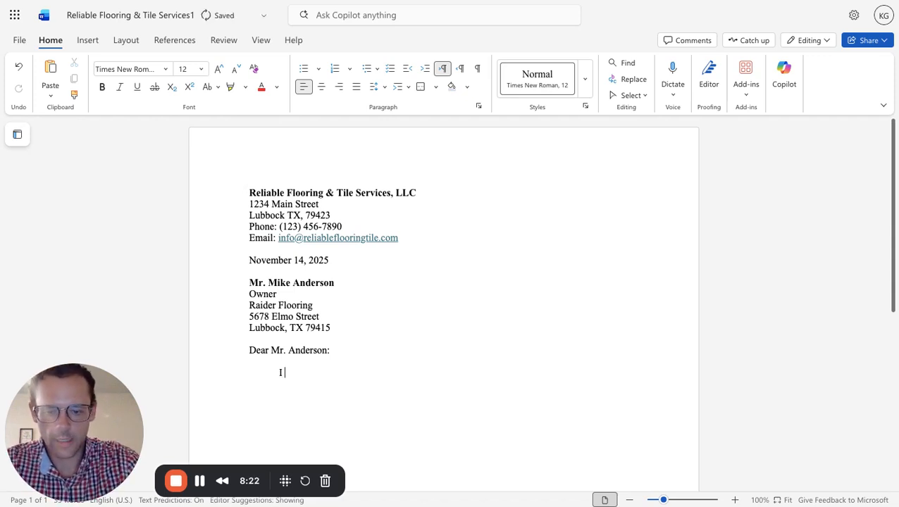
{"action": "type", "text": "hope this "}
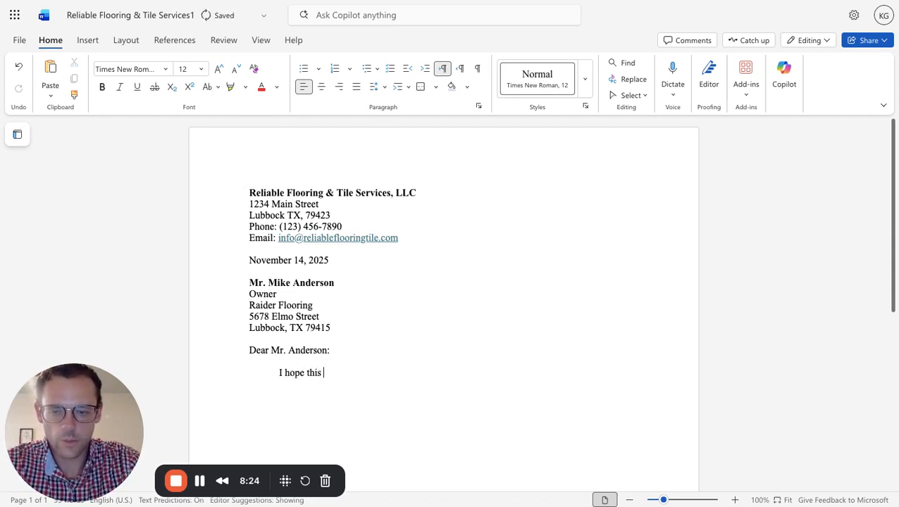
{"action": "type", "text": "letter finds "}
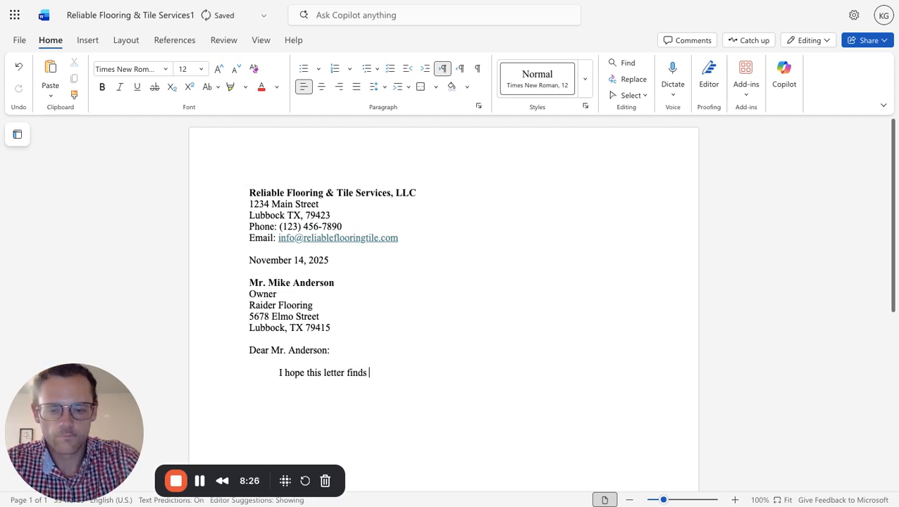
{"action": "type", "text": "you wee"}
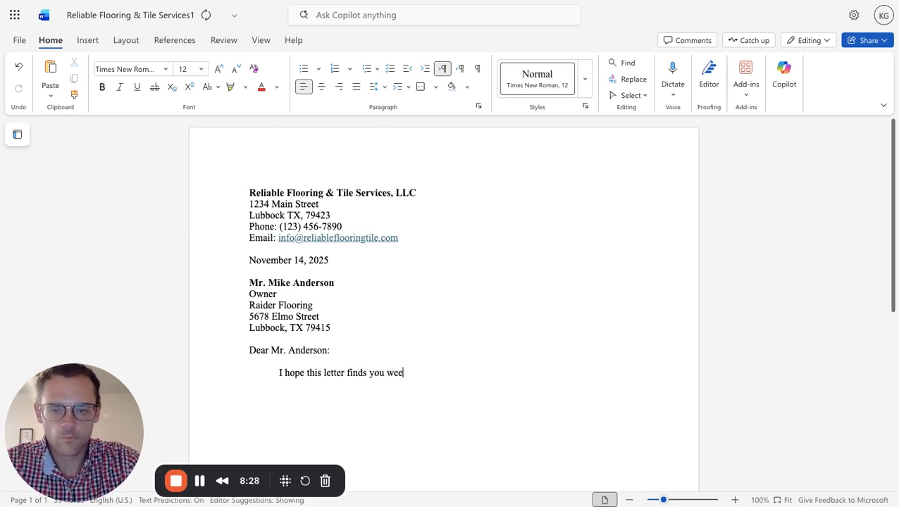
{"action": "key", "text": "BackSpace"}
{"action": "type", "text": "ll. I am "}
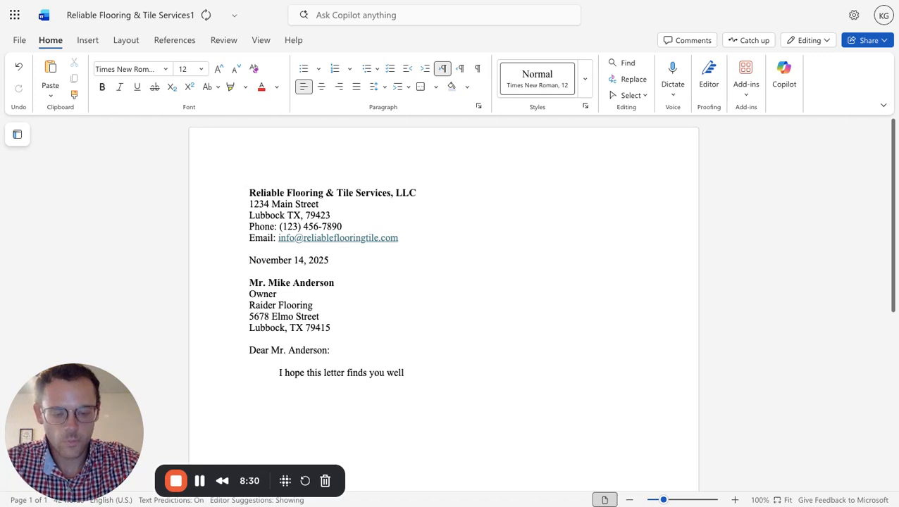
{"action": "type", "text": "wr"}
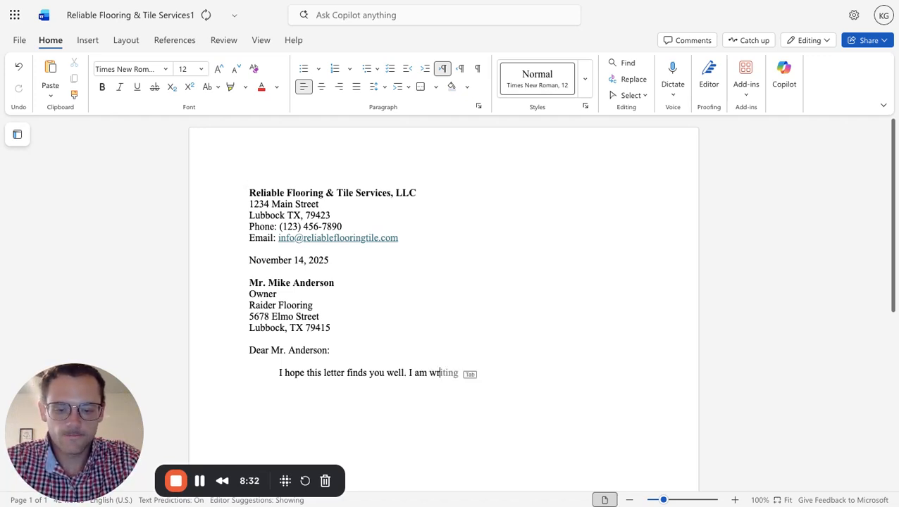
{"action": "type", "text": "iting on beha"}
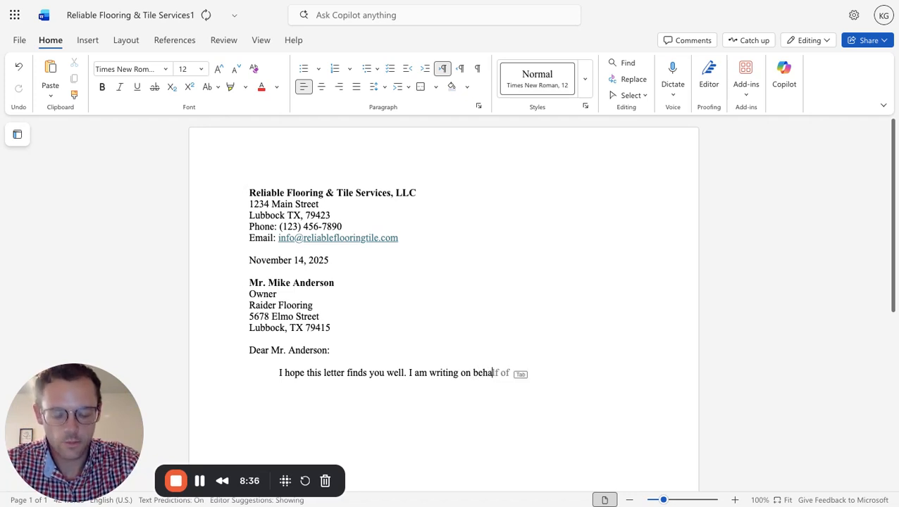
{"action": "type", "text": "lf of "}
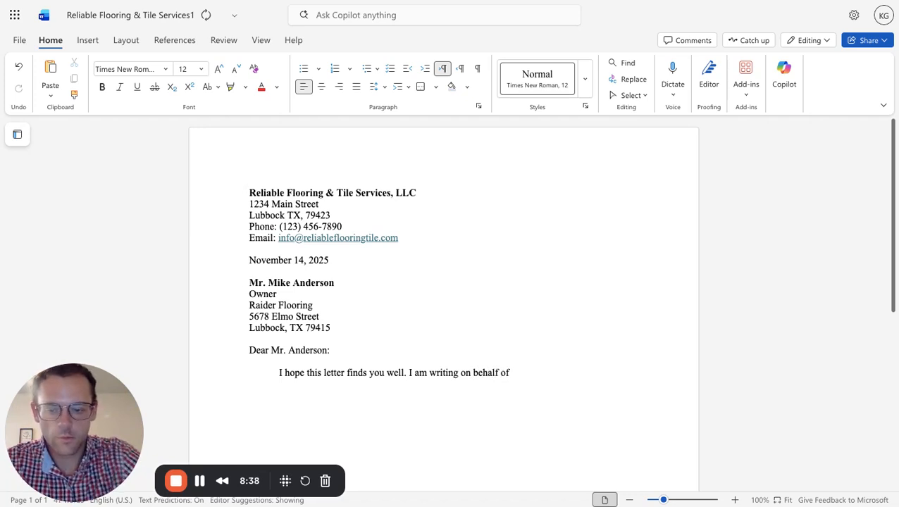
{"action": "type", "text": "Reliabe"}
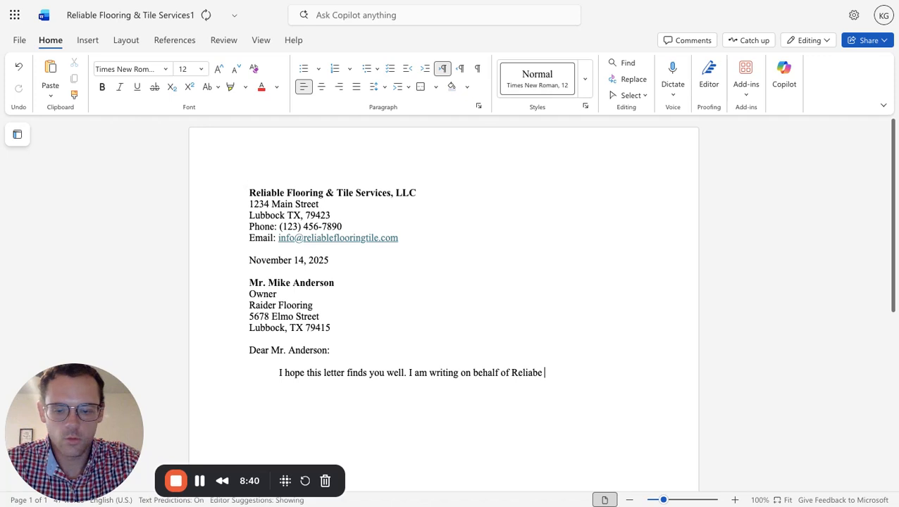
Continue the second sentence of the body paragraph with "writing on behalf of Reliable Flooring and Tile Services, LLC".
{"action": "key", "text": "BackSpace"}
{"action": "key", "text": "BackSpace"}
{"action": "key", "text": "BackSpace"}
{"action": "type", "text": "ble F"}
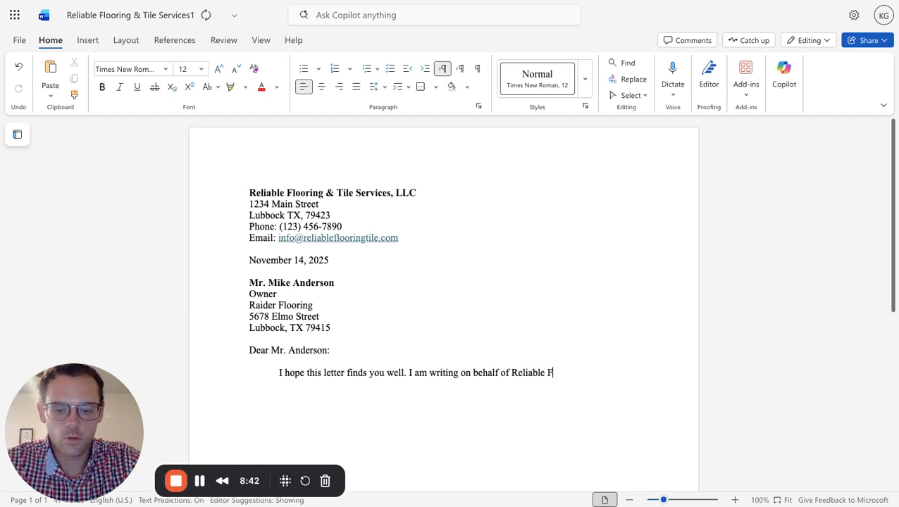
{"action": "type", "text": "looring and"}
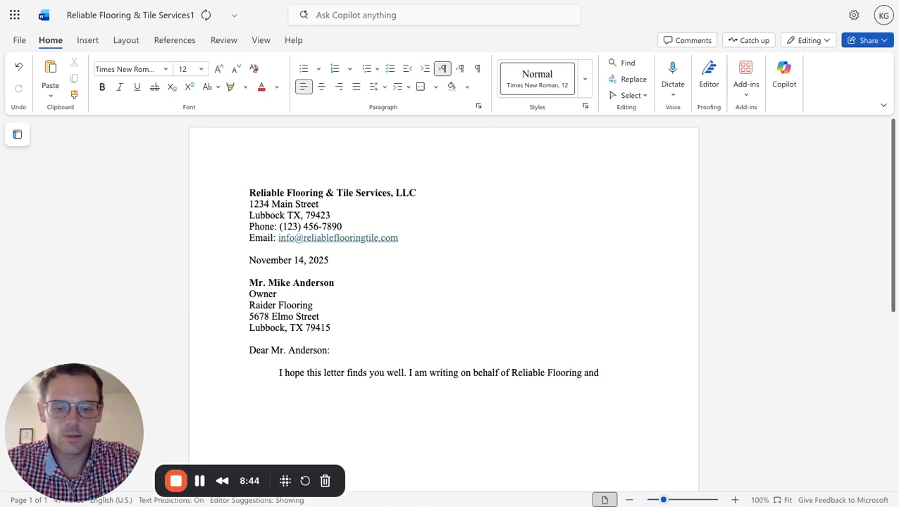
{"action": "type", "text": " Tile Servi"}
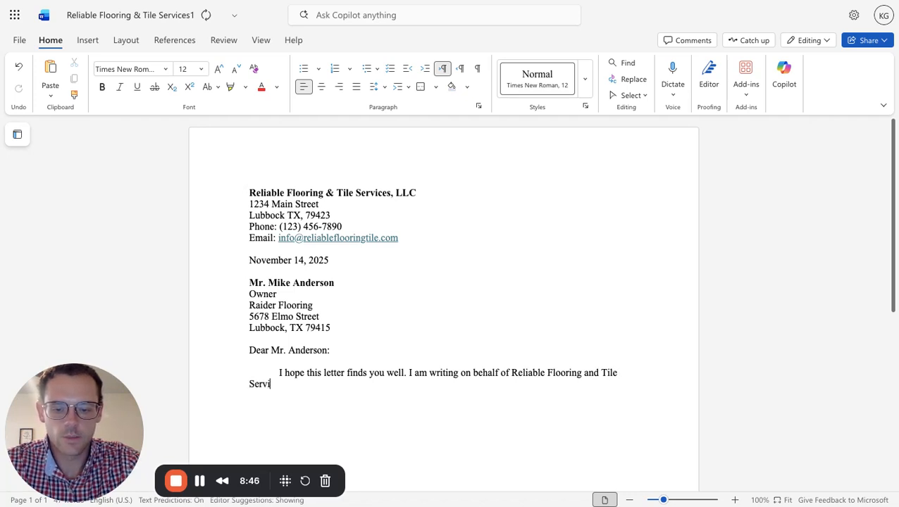
{"action": "type", "text": "ces"}
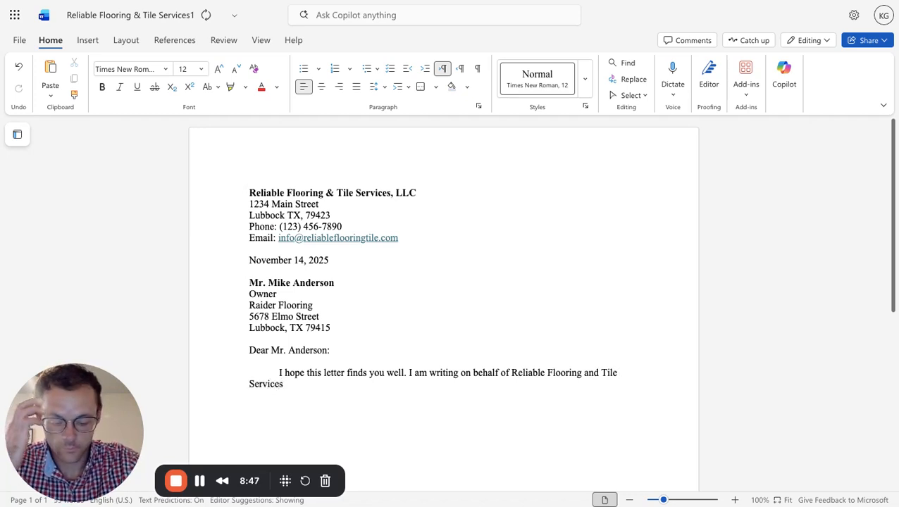
{"action": "type", "text": ", L"}
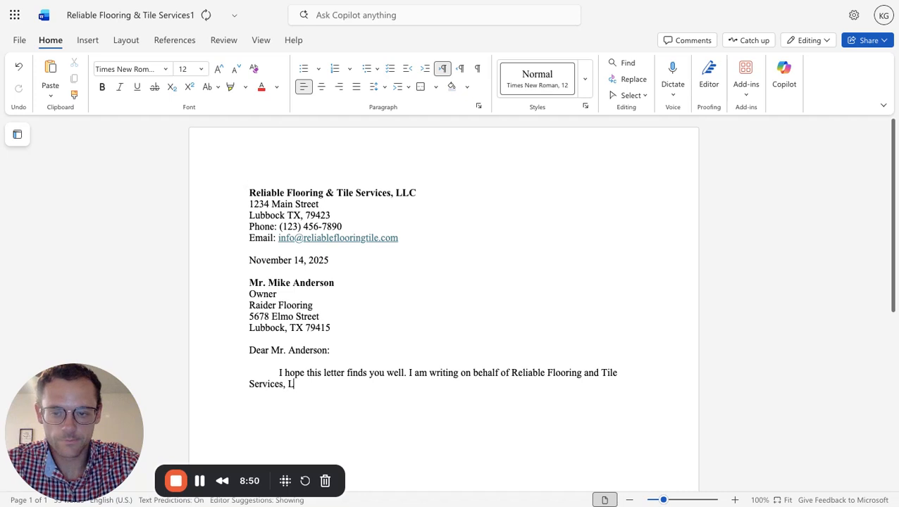
{"action": "type", "text": "LC to expre"}
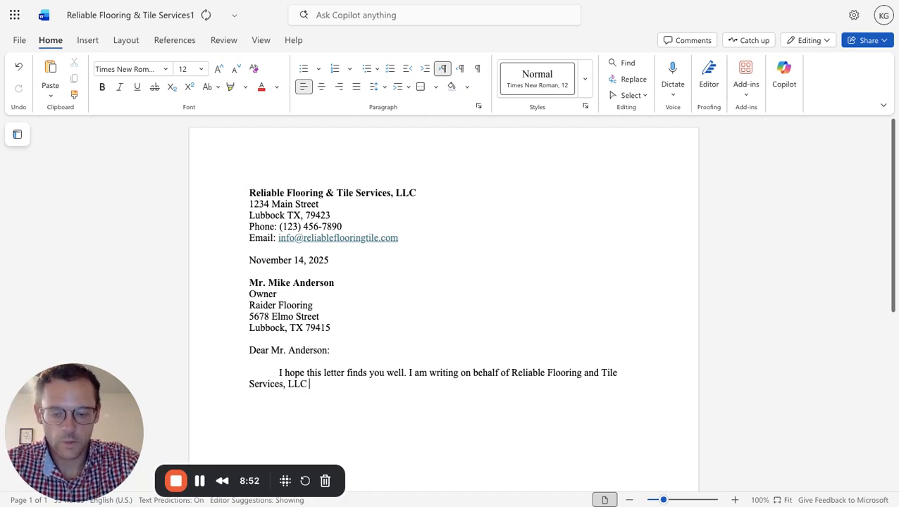
{"action": "type", "text": "ss "}
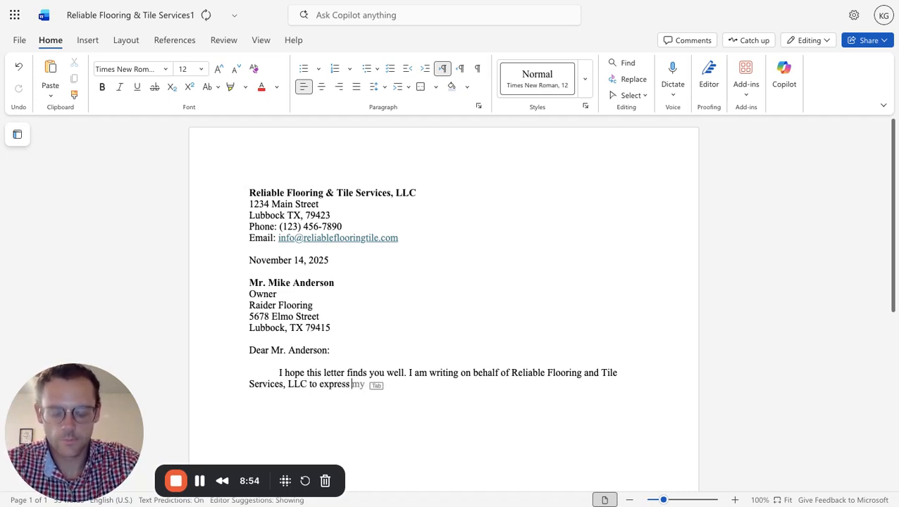
{"action": "type", "text": "o"}
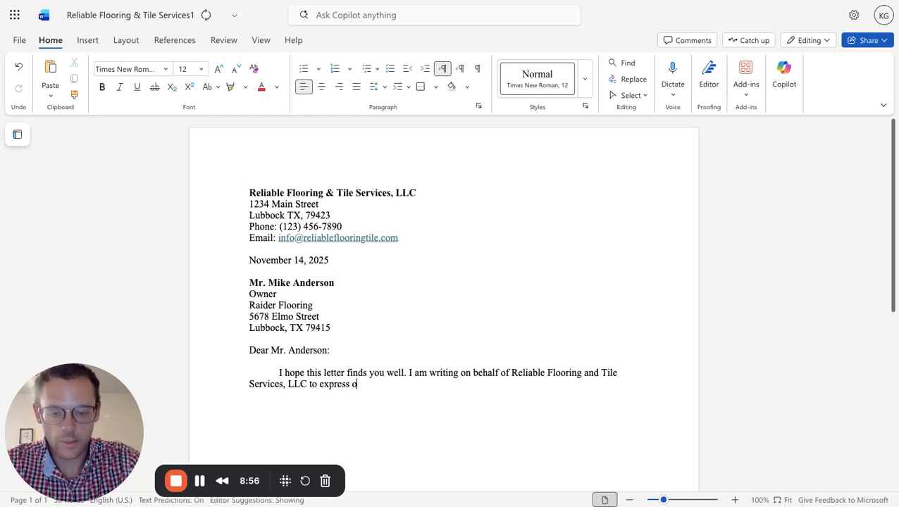
{"action": "type", "text": "ur intere"}
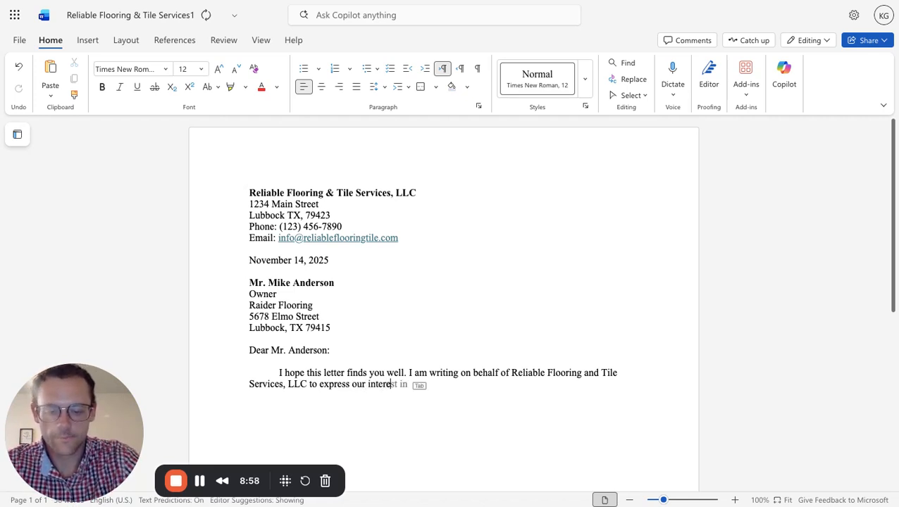
{"action": "type", "text": "st in "}
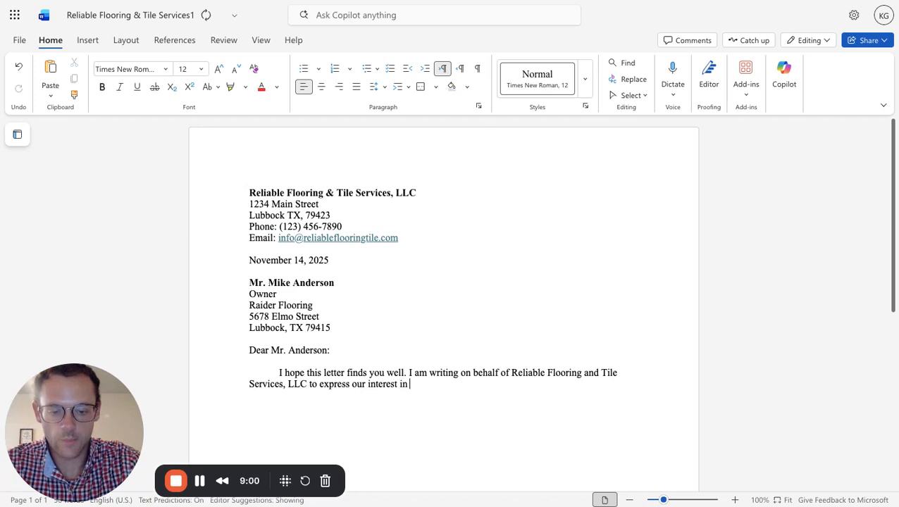
{"action": "type", "text": "partnering w"}
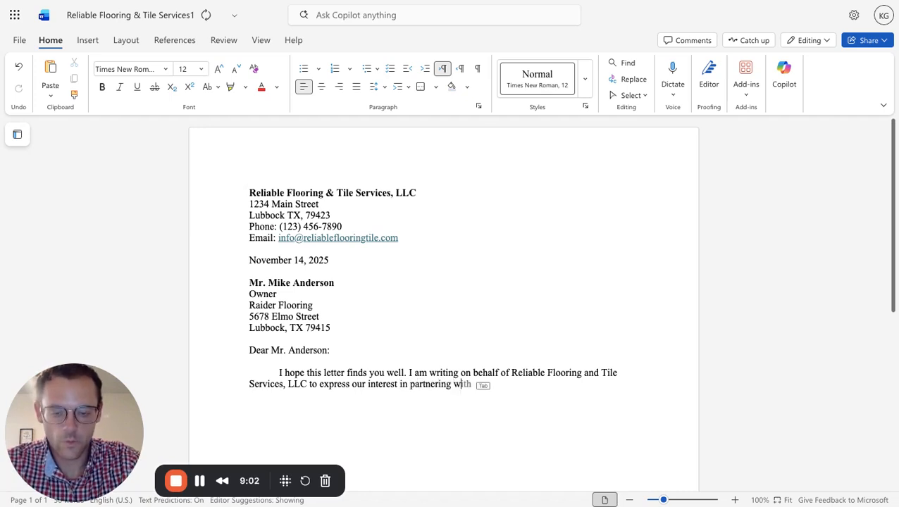
{"action": "type", "text": "ith Raid"}
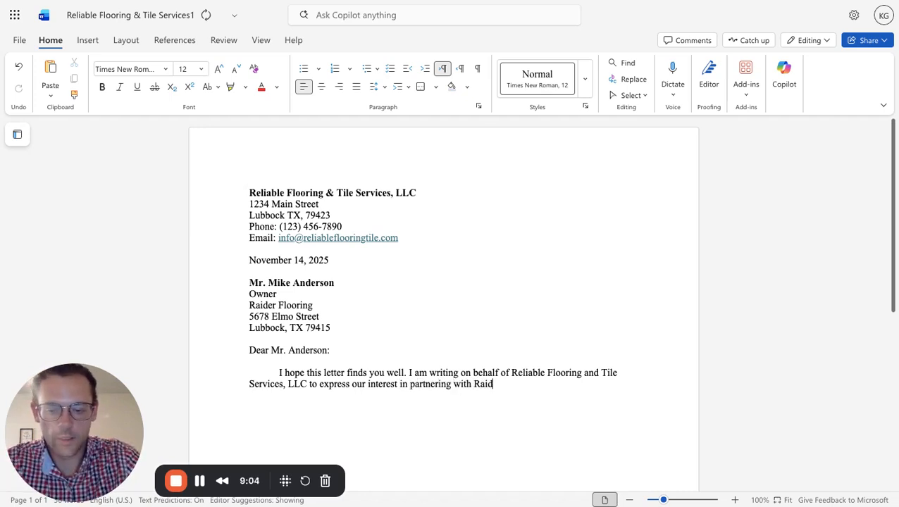
{"action": "type", "text": "er Flooring"}
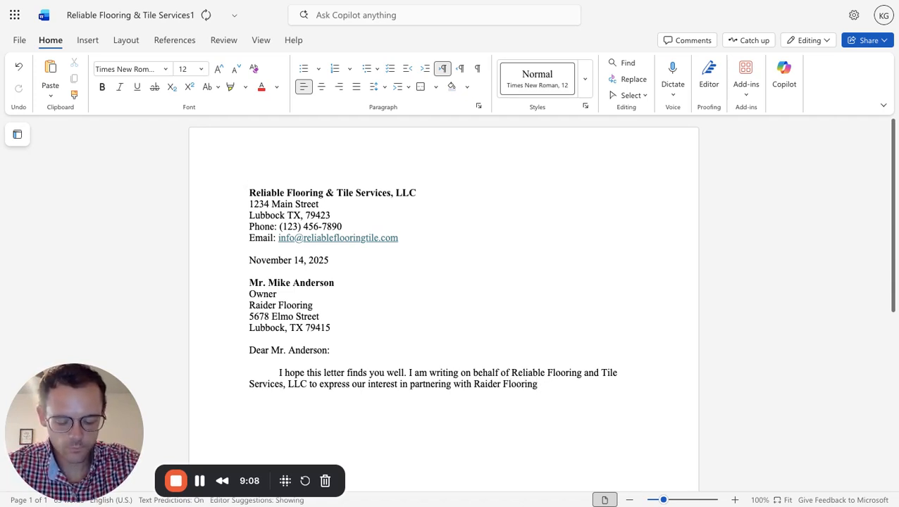
{"action": "type", "text": " to provie"}
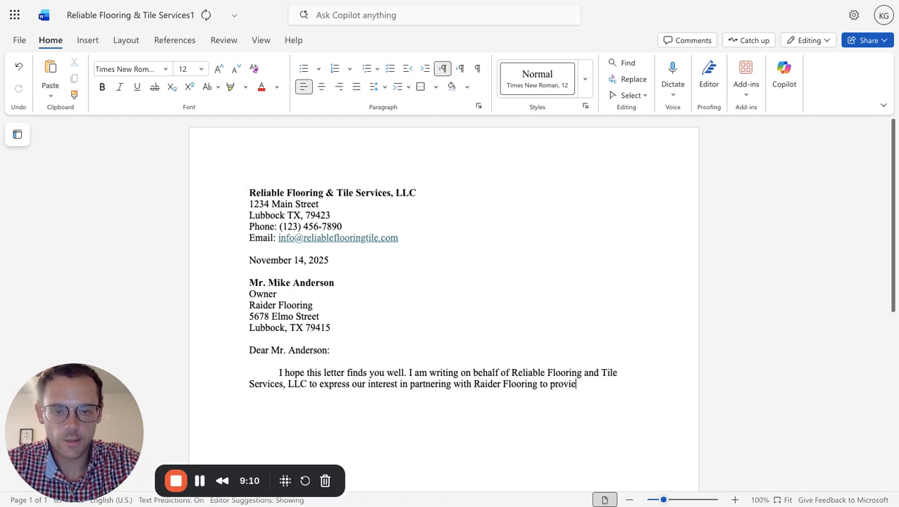
Extend the sentence after "Raider Flooring" with "to provide high-quality services".
{"action": "key", "text": "BackSpace"}
{"action": "type", "text": "de "}
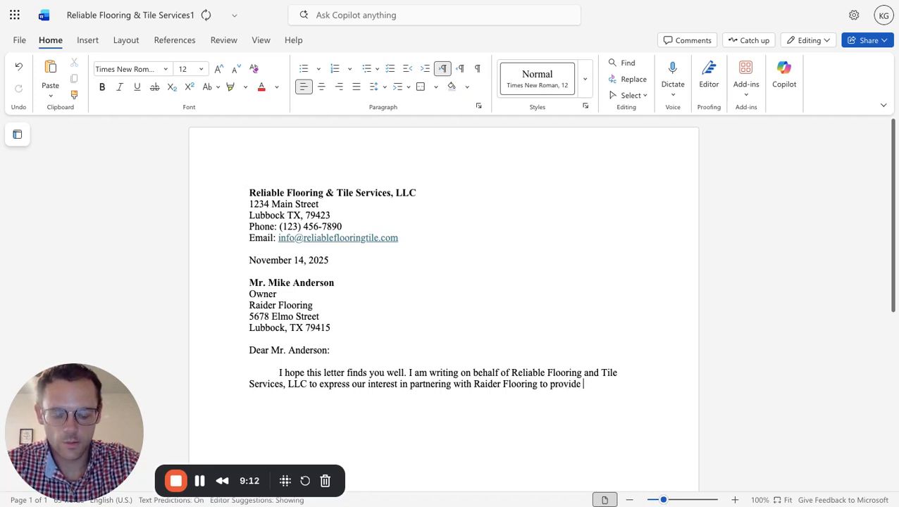
{"action": "type", "text": "hgh"}
{"action": "key", "text": "BackSpace"}
{"action": "key", "text": "BackSpace"}
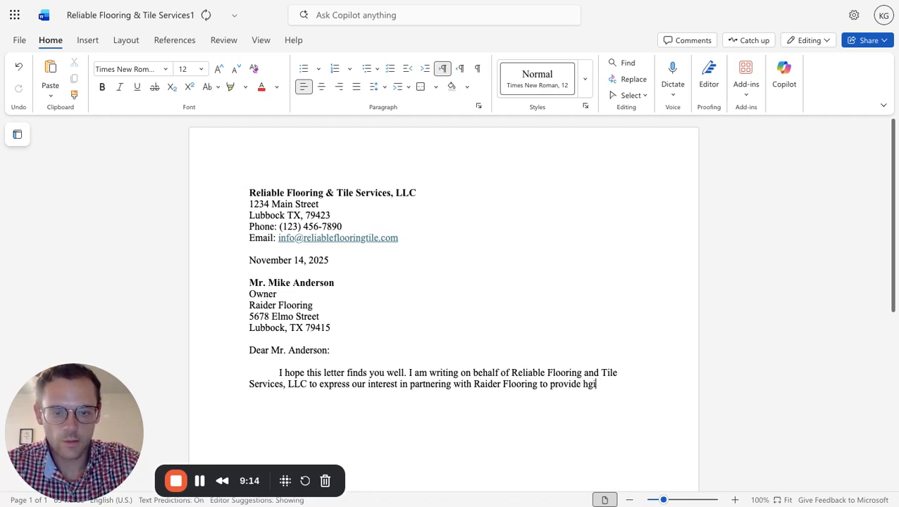
{"action": "type", "text": "igh-"}
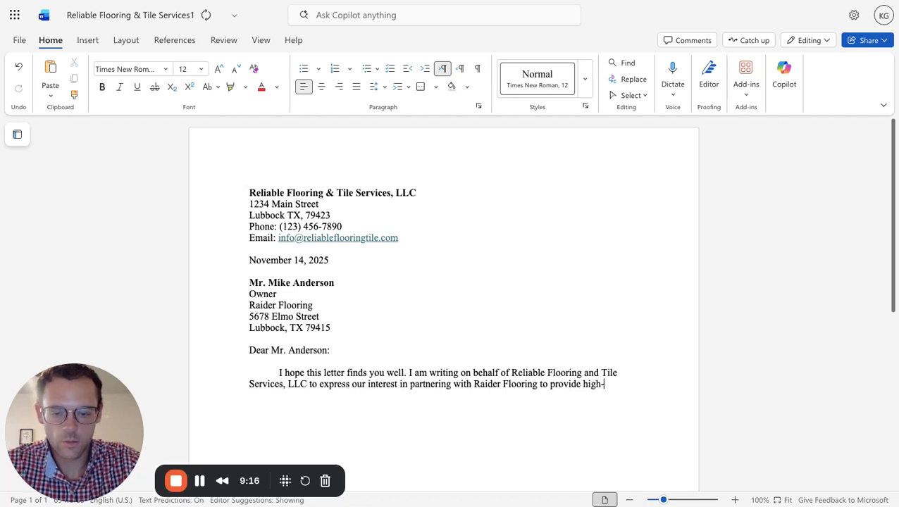
{"action": "type", "text": "quality ser"}
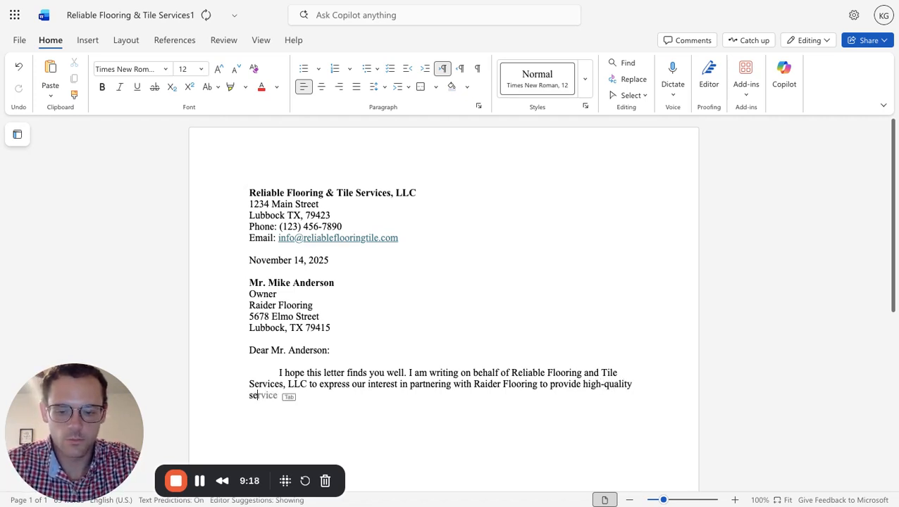
{"action": "type", "text": "vices"}
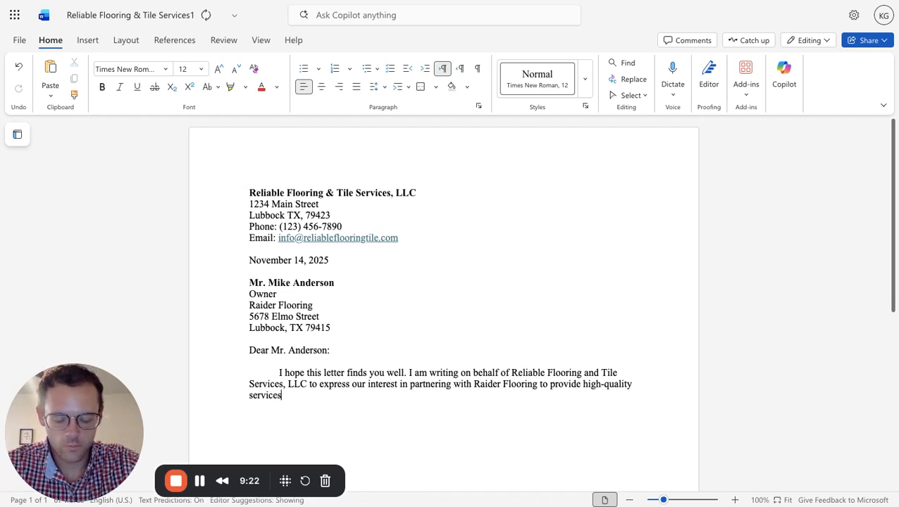
Replace the word "services" after "high-quality" with "flooring and tile services".
{"action": "key", "text": "BackSpace"}
{"action": "key", "text": "BackSpace"}
{"action": "key", "text": "BackSpace"}
{"action": "key", "text": "BackSpace"}
{"action": "key", "text": "BackSpace"}
{"action": "key", "text": "BackSpace"}
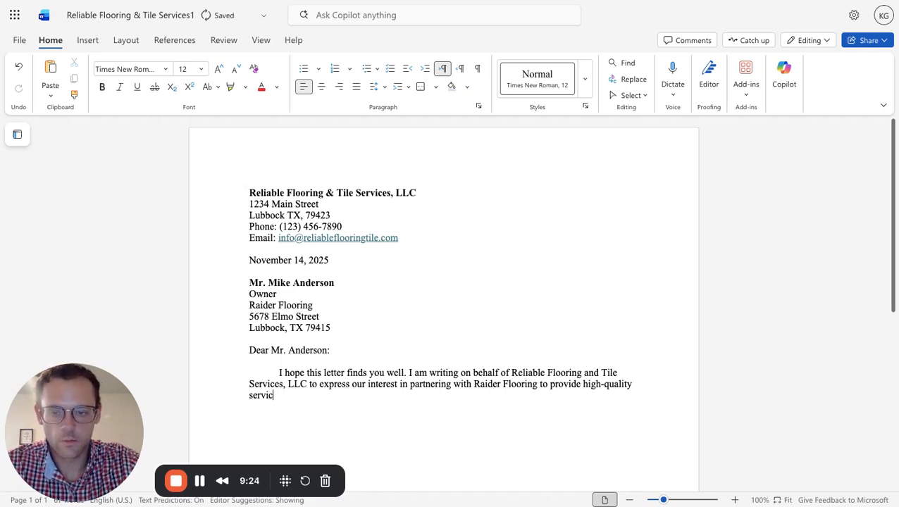
{"action": "key", "text": "BackSpace"}
{"action": "key", "text": "BackSpace"}
{"action": "type", "text": "f"}
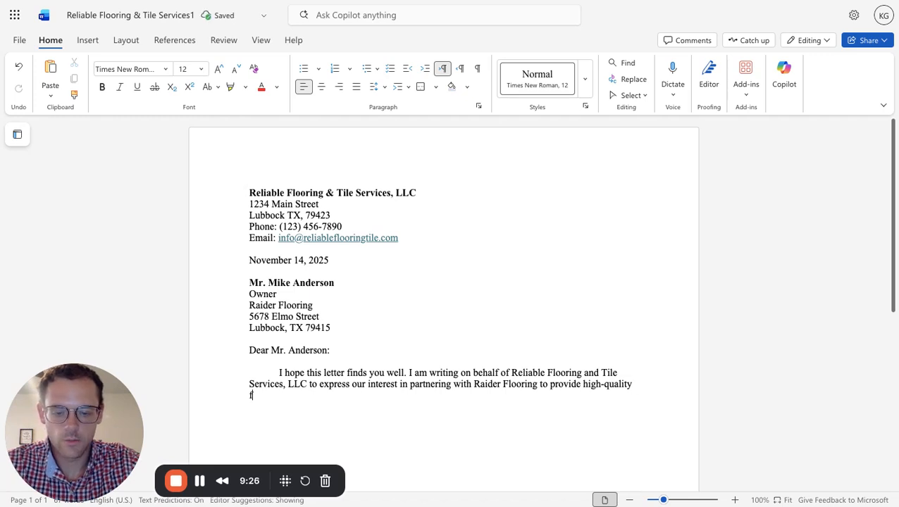
{"action": "type", "text": "looring and t"}
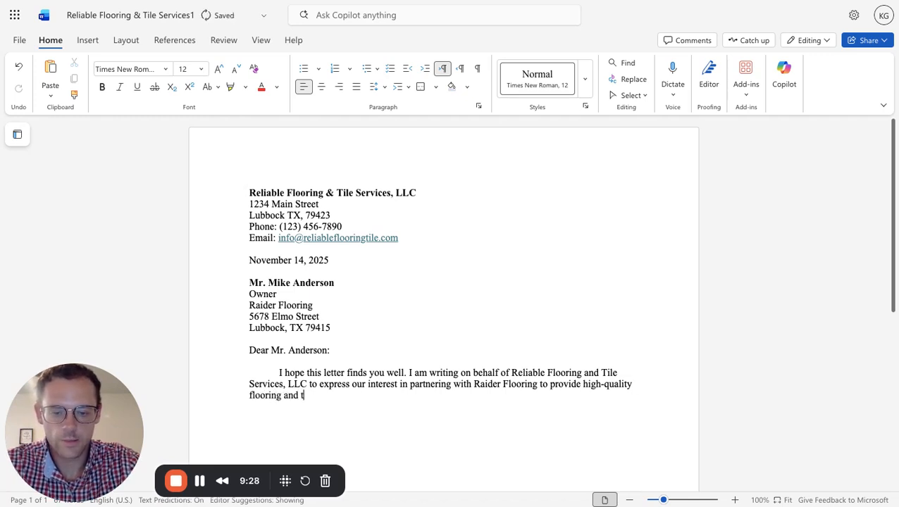
{"action": "type", "text": "ile services"}
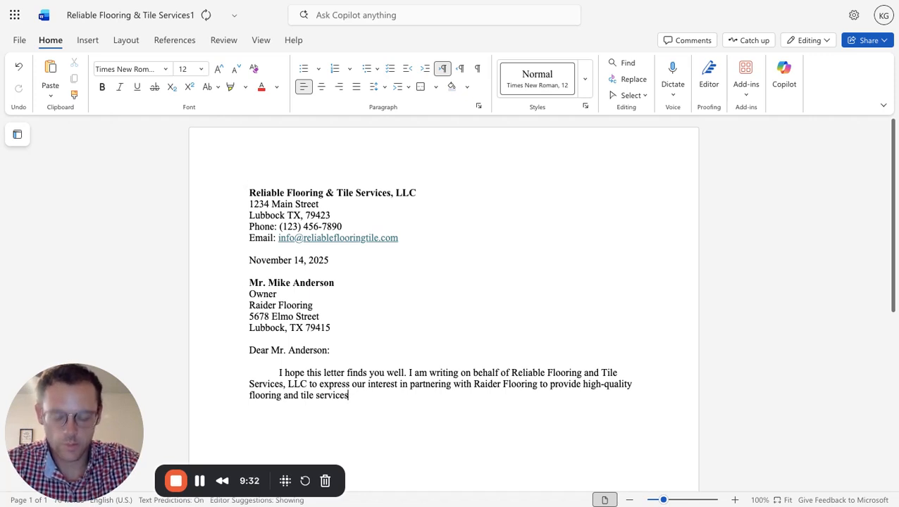
{"action": "type", "text": " using "}
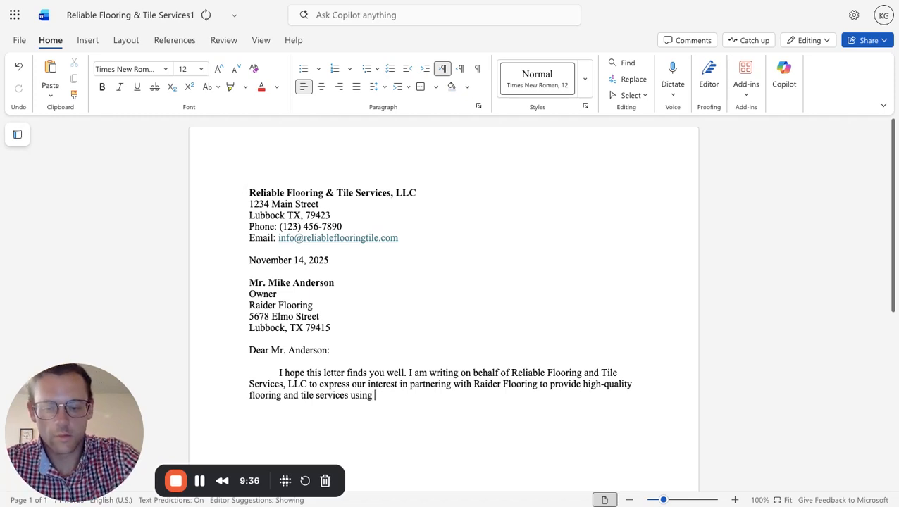
{"action": "type", "text": "your materia"}
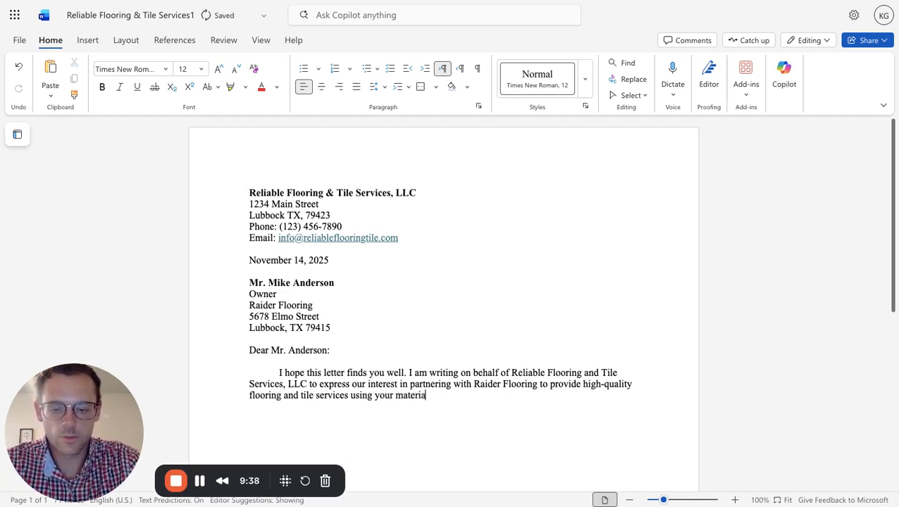
{"action": "type", "text": "ls at"}
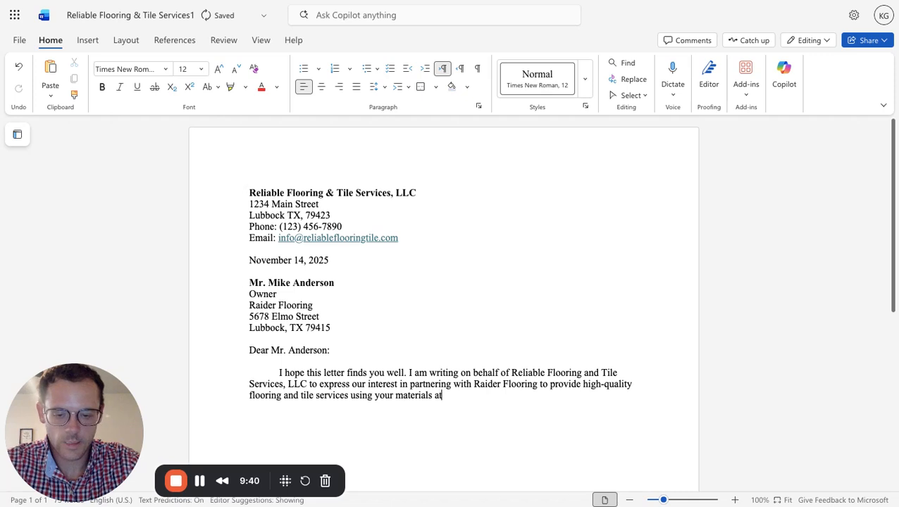
{"action": "type", "text": " wholesale cost"}
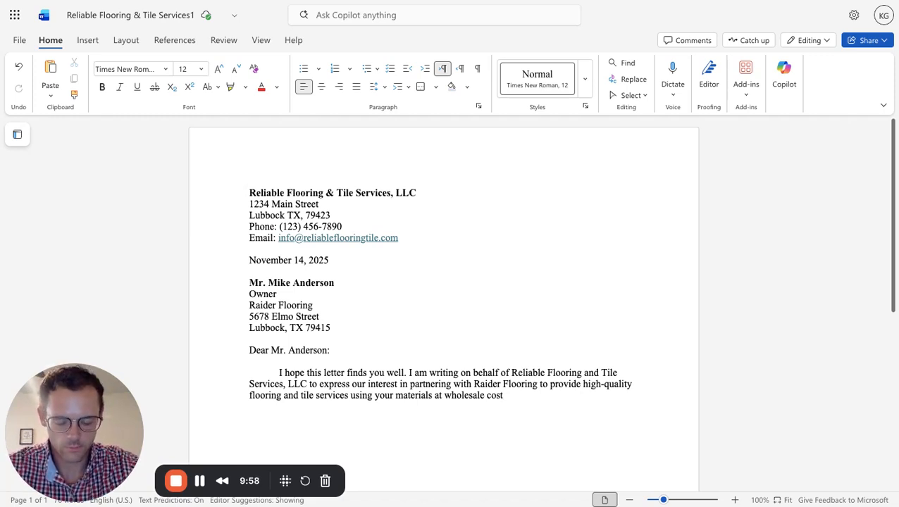
Finish the first body paragraph's last sentence with "using your materials at wholesale cost.".
{"action": "type", "text": "."}
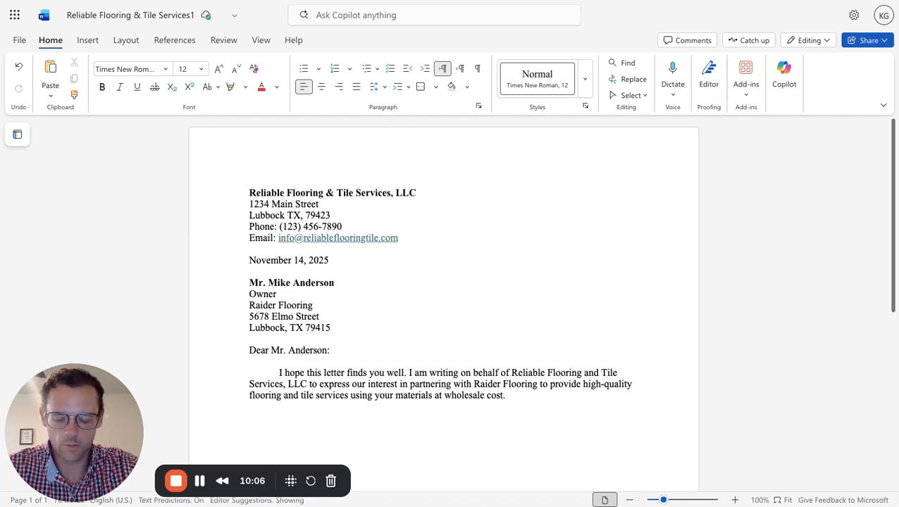
Start a second body paragraph after a blank line with "At reliable flooring".
{"action": "key", "text": "Return"}
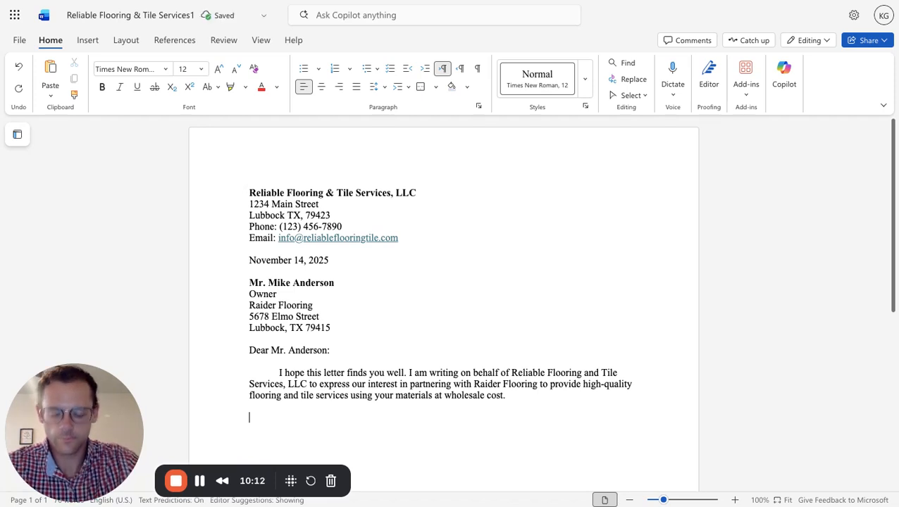
{"action": "type", "text": "At relo"}
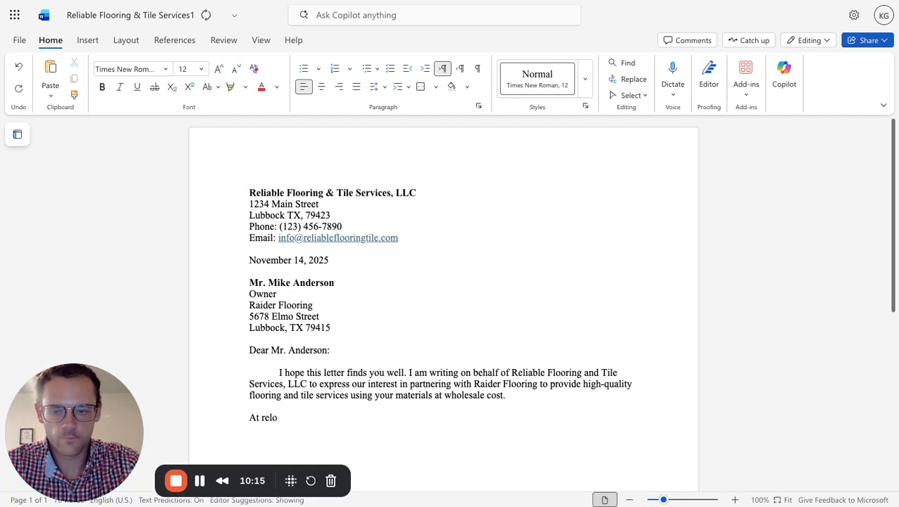
{"action": "key", "text": "BackSpace"}
{"action": "type", "text": "i"}
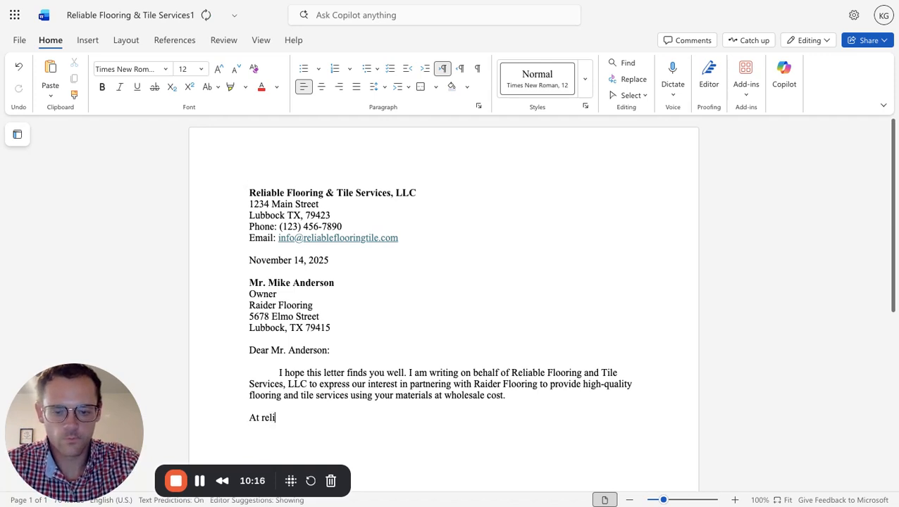
{"action": "type", "text": "able flooring"}
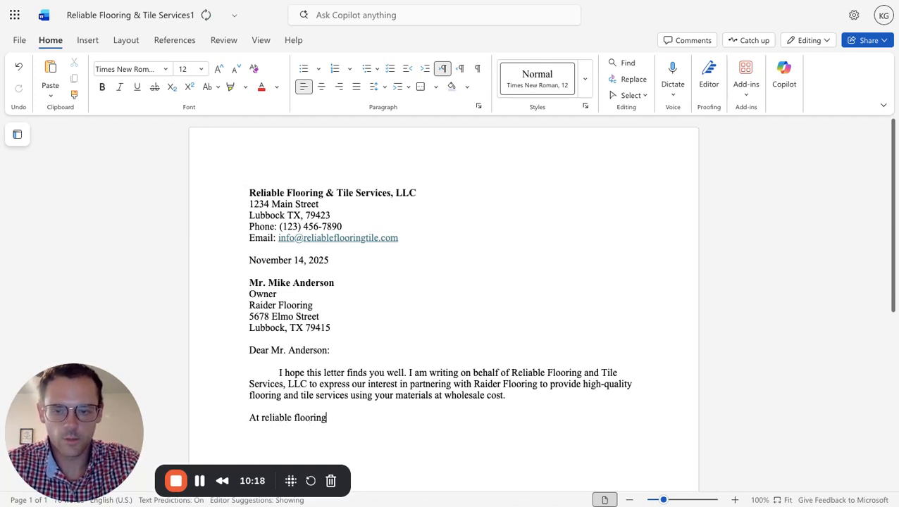
Replace the lowercase "reliable flooring" after "At" with the full company name "Reliable Flooring & Tile Services, LLC".
{"action": "key", "text": "BackSpace"}
{"action": "key", "text": "BackSpace"}
{"action": "key", "text": "BackSpace"}
{"action": "key", "text": "BackSpace"}
{"action": "key", "text": "BackSpace"}
{"action": "key", "text": "BackSpace"}
{"action": "key", "text": "BackSpace"}
{"action": "key", "text": "BackSpace"}
{"action": "key", "text": "BackSpace"}
{"action": "key", "text": "BackSpace"}
{"action": "key", "text": "BackSpace"}
{"action": "key", "text": "BackSpace"}
{"action": "key", "text": "BackSpace"}
{"action": "key", "text": "BackSpace"}
{"action": "key", "text": "BackSpace"}
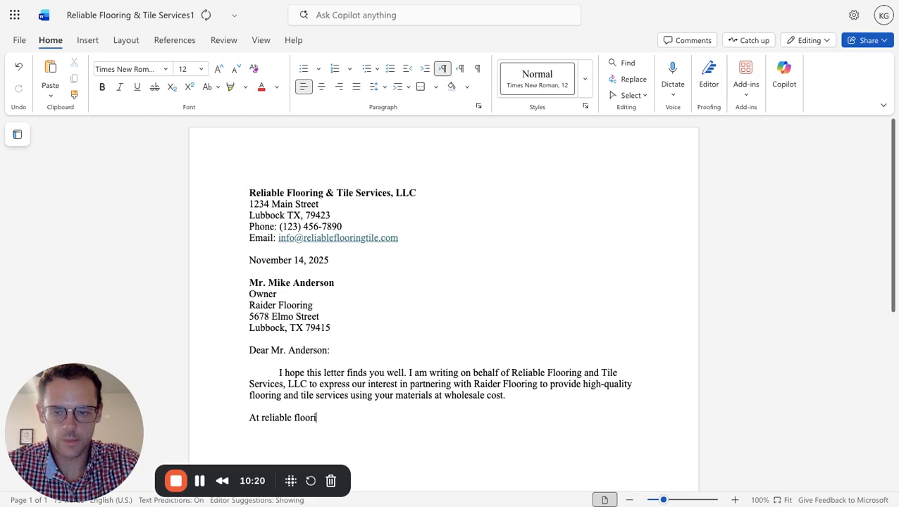
{"action": "key", "text": "BackSpace"}
{"action": "key", "text": "BackSpace"}
{"action": "key", "text": "BackSpace"}
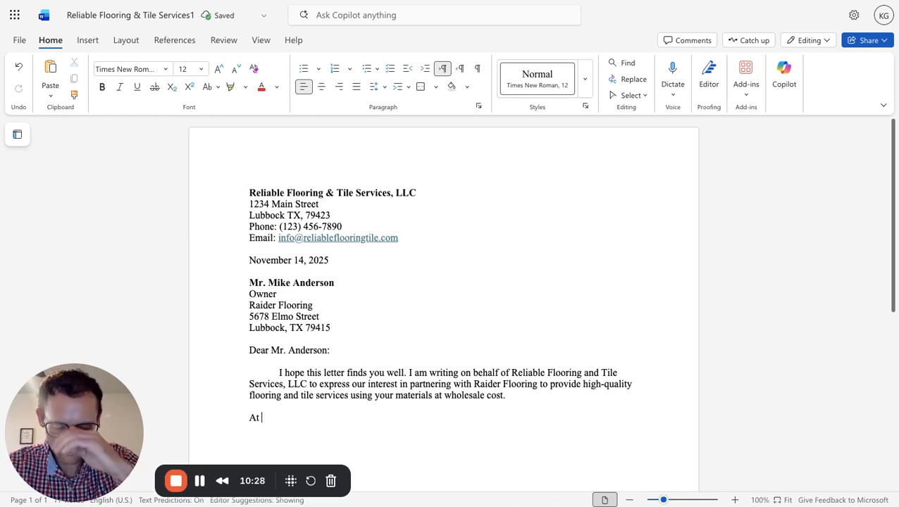
{"action": "type", "text": "R"}
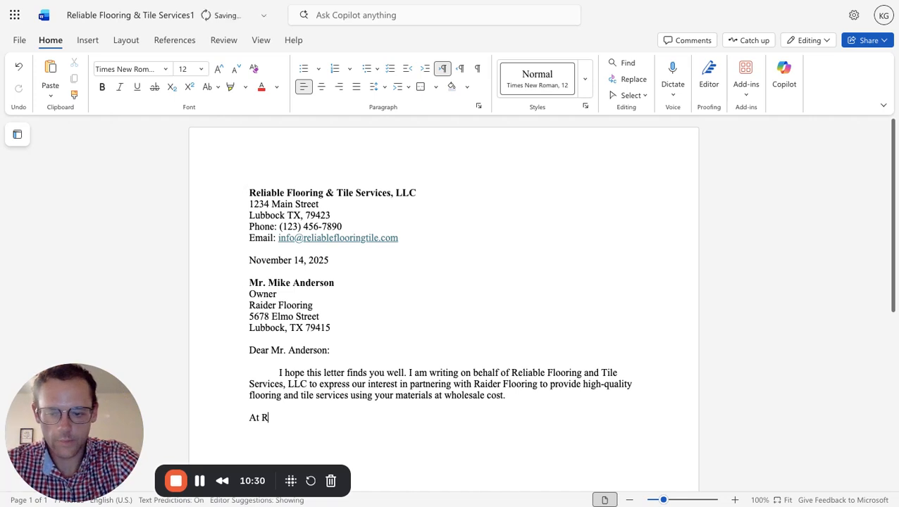
{"action": "type", "text": "eliable Flooring"}
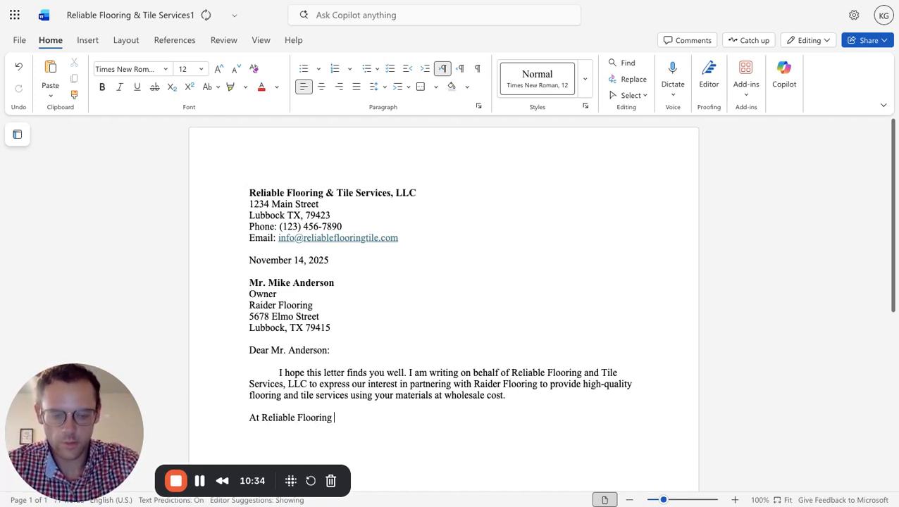
{"action": "type", "text": " & T"}
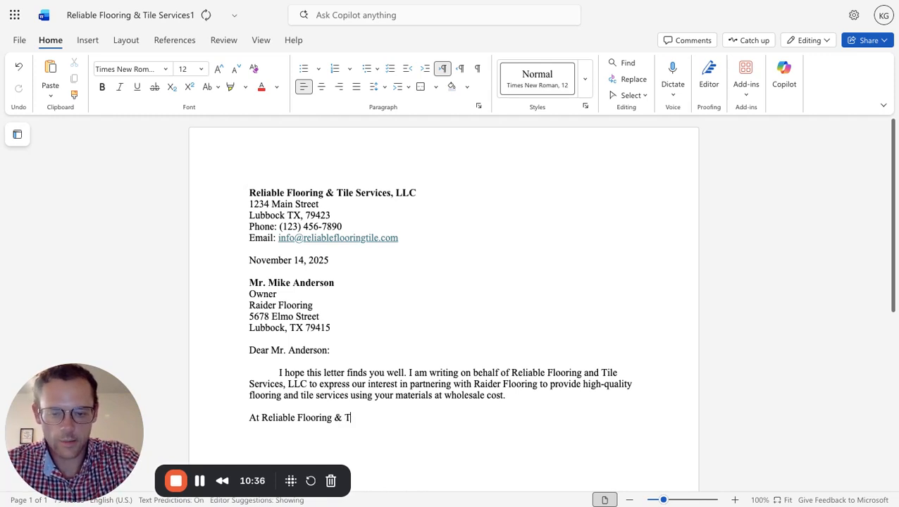
{"action": "type", "text": "ile Serv"}
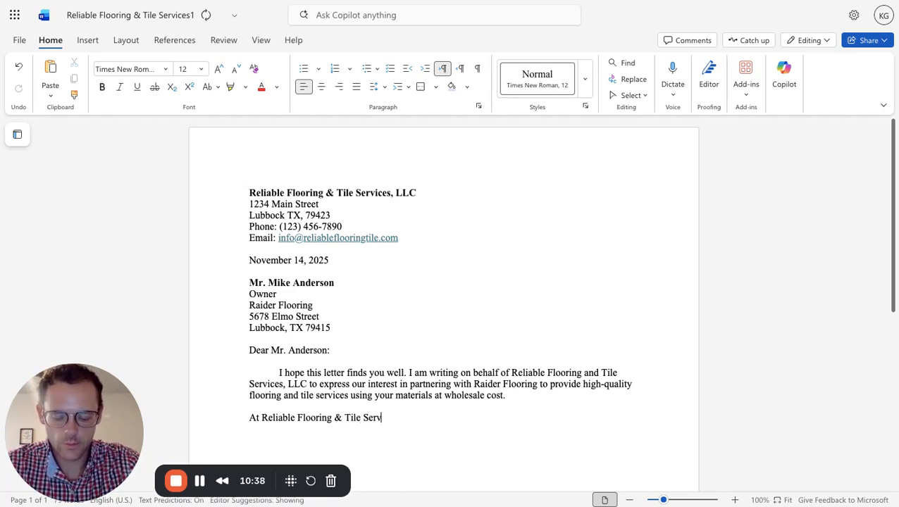
{"action": "type", "text": "ices, L"}
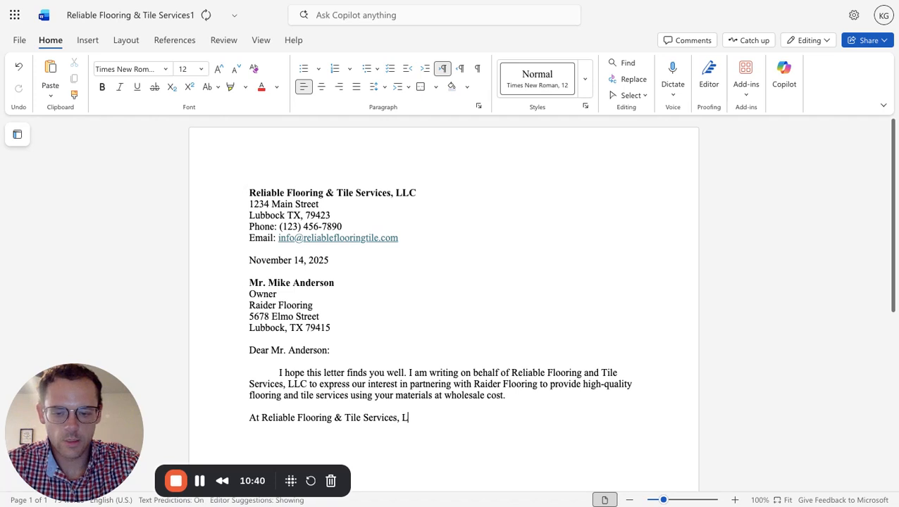
{"action": "type", "text": "LC,"}
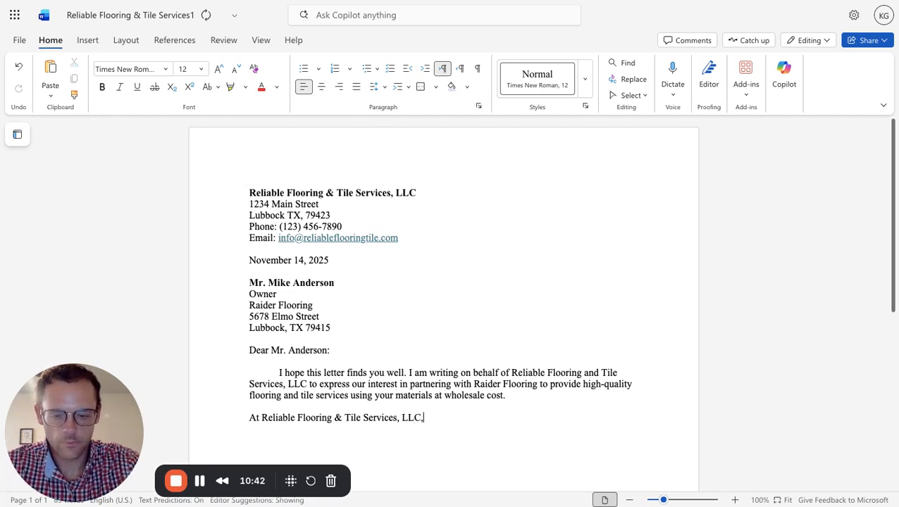
{"action": "type", "text": " we speciali"}
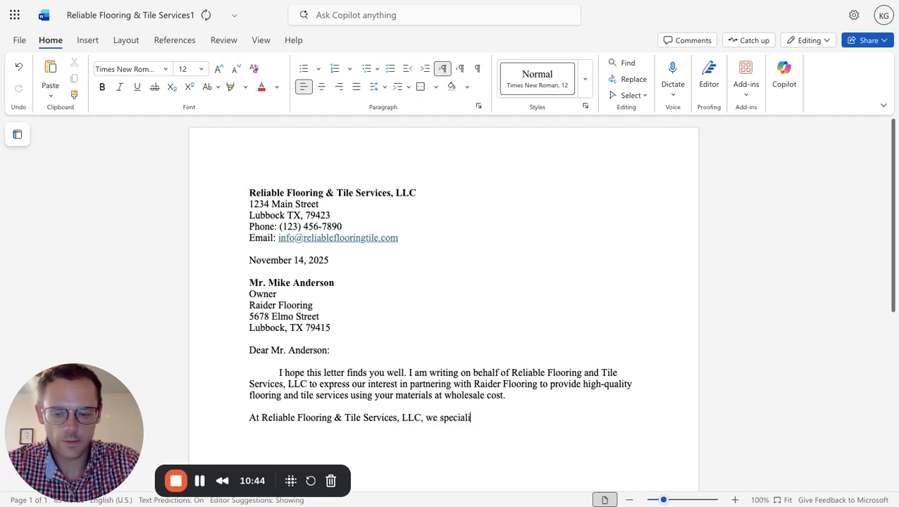
{"action": "type", "text": "ze in residential "}
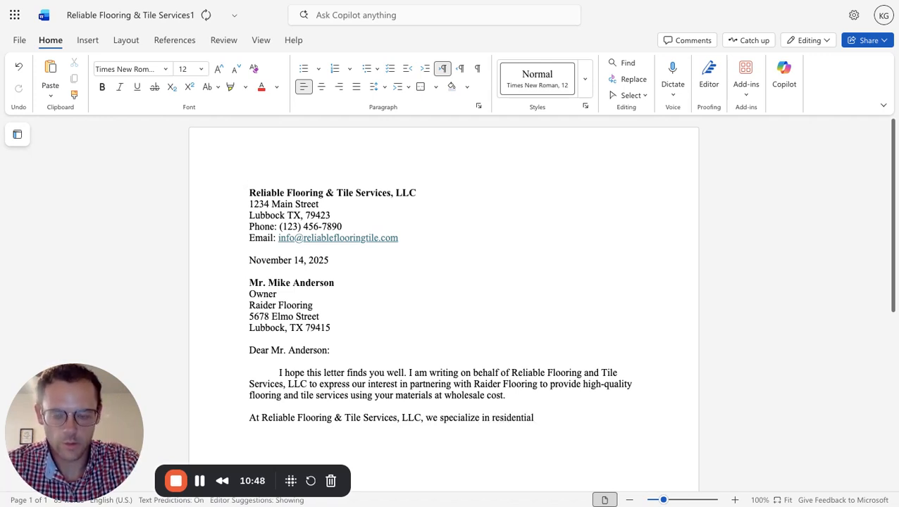
{"action": "type", "text": "ad com"}
Continue the second paragraph's opening sentence after "residential" with "andd commercial flooring and tile services".
{"action": "key", "text": "BackSpace"}
{"action": "key", "text": "BackSpace"}
{"action": "key", "text": "BackSpace"}
{"action": "key", "text": "BackSpace"}
{"action": "key", "text": "BackSpace"}
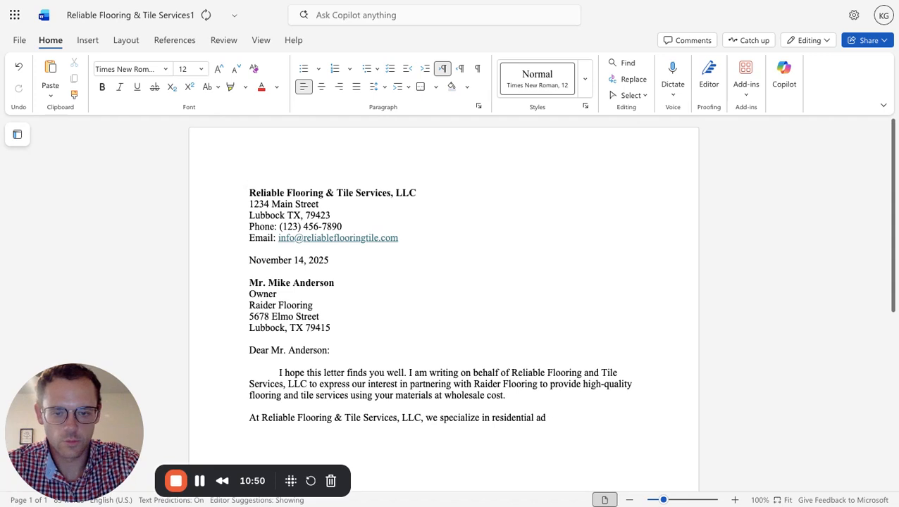
{"action": "type", "text": "ndd commer"}
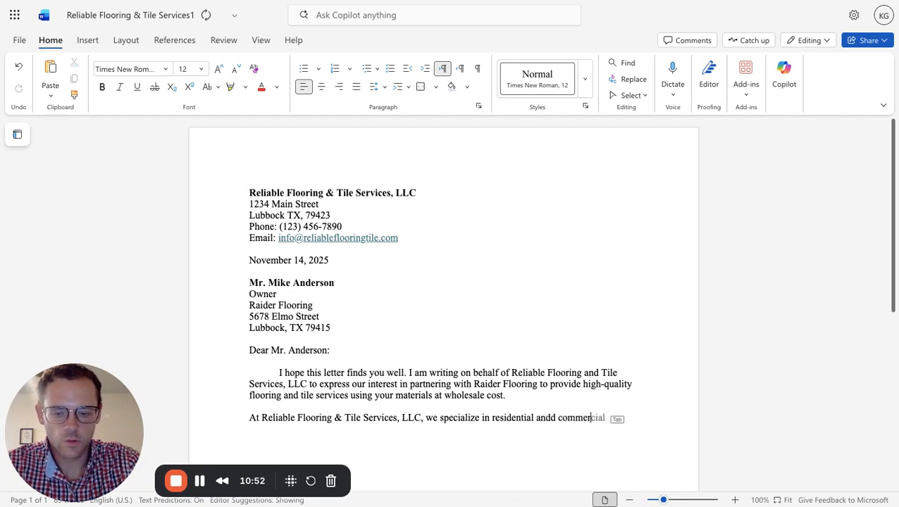
{"action": "type", "text": "cial floori"}
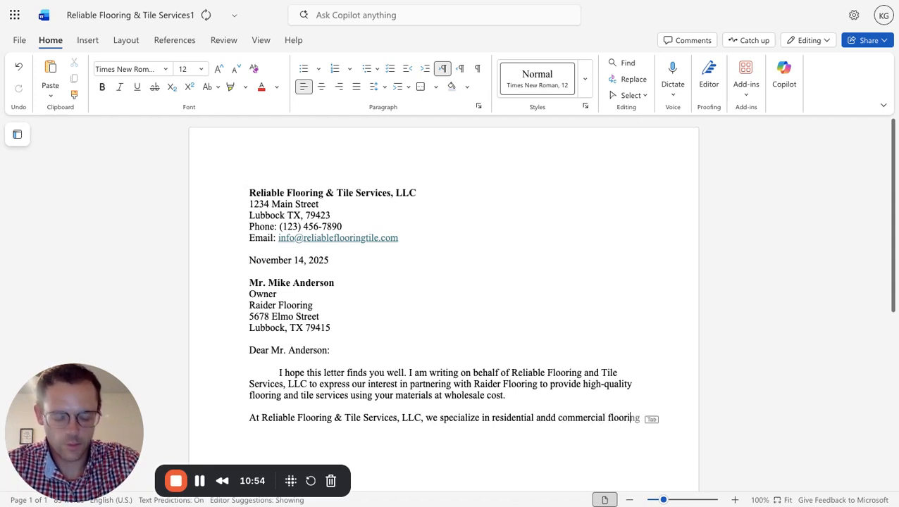
{"action": "type", "text": "ng and t"}
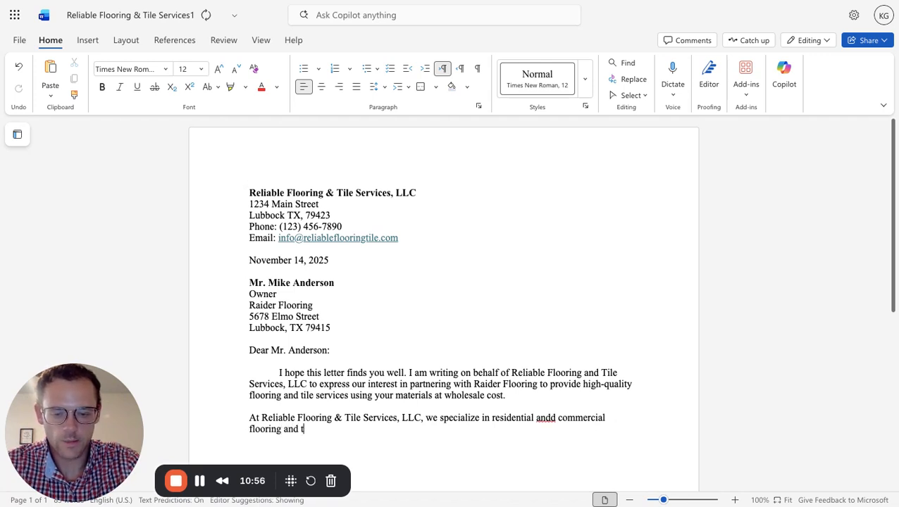
{"action": "type", "text": "ile services"}
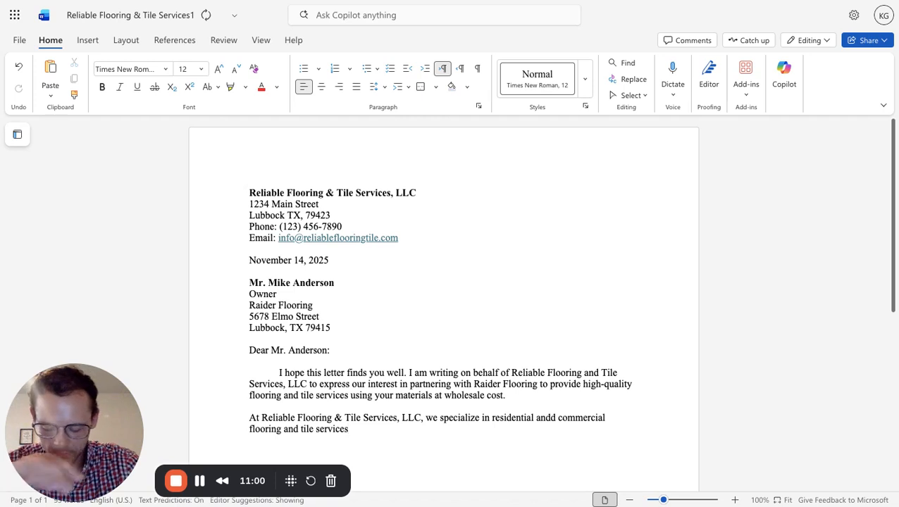
{"action": "type", "text": ", includn"}
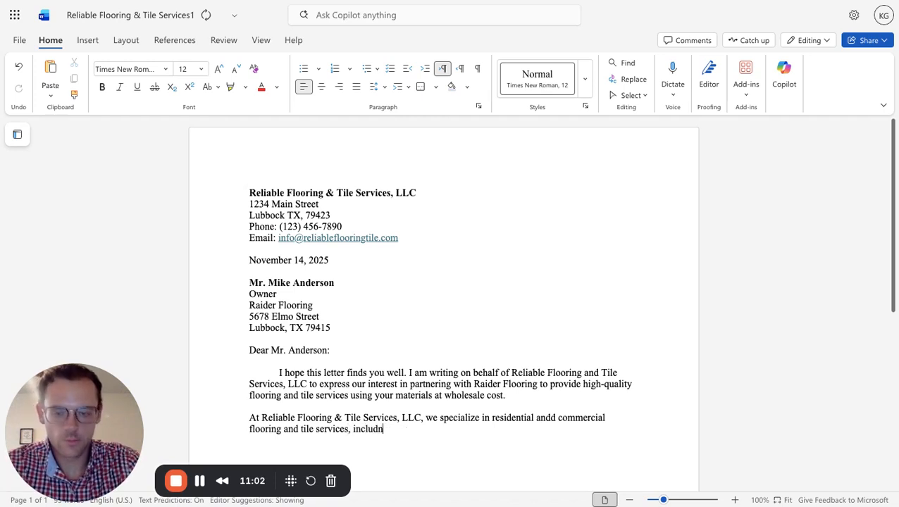
Extend the sentence after "tile services" with ", including ceramic and porcelain tile".
{"action": "key", "text": "BackSpace"}
{"action": "type", "text": "ing "}
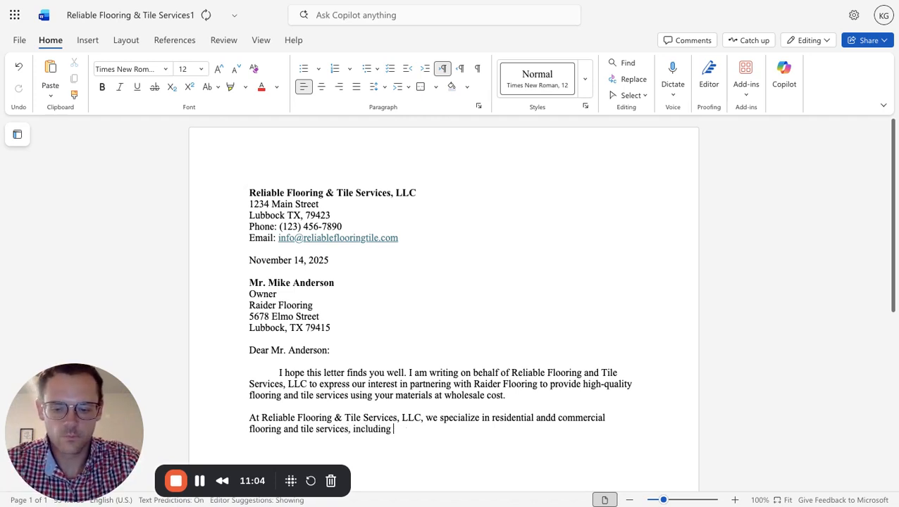
{"action": "type", "text": "ceramic"}
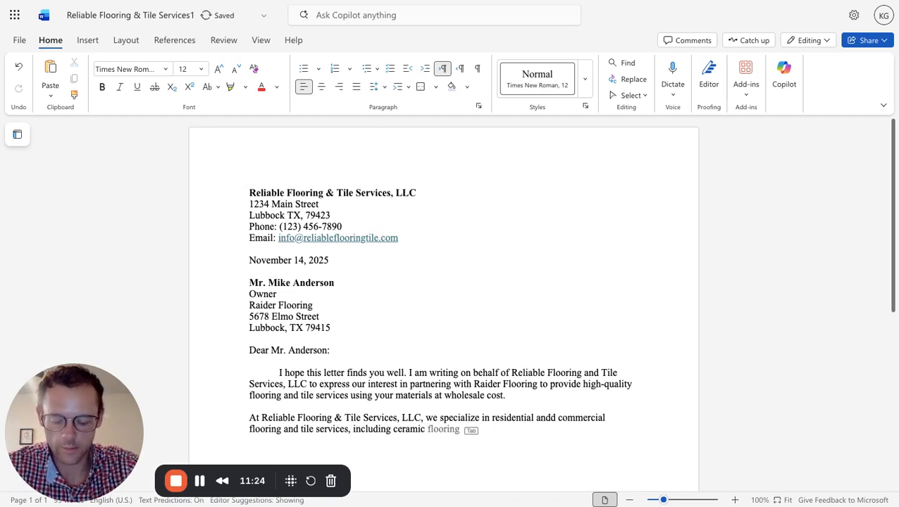
{"action": "type", "text": "an"}
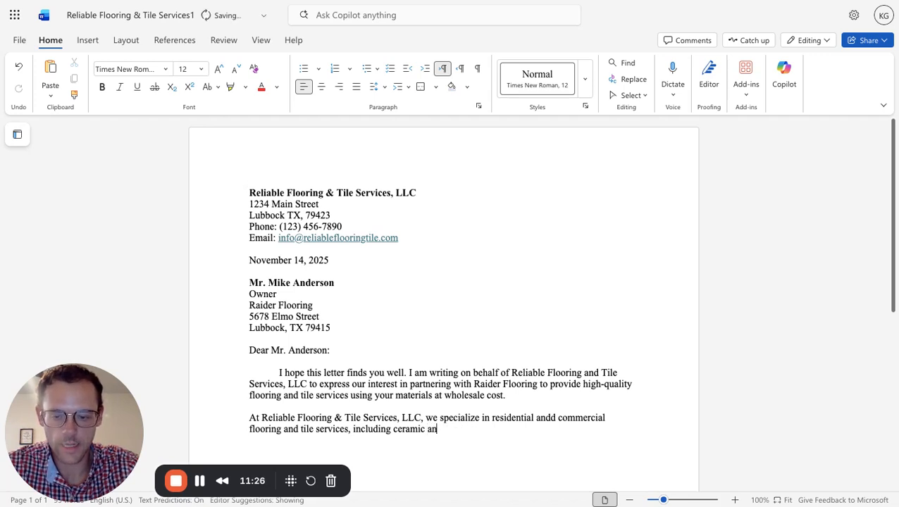
{"action": "type", "text": "d porcelian"}
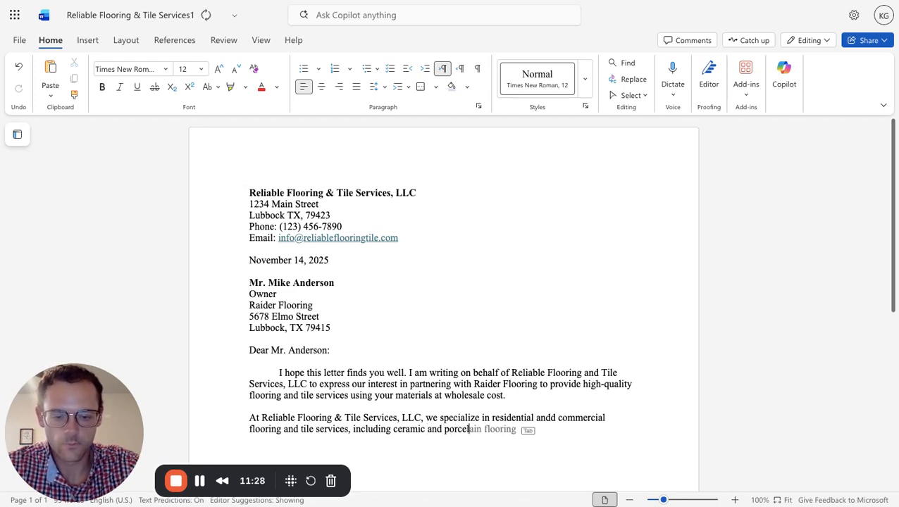
{"action": "key", "text": "BackSpace"}
{"action": "key", "text": "BackSpace"}
{"action": "key", "text": "BackSpace"}
{"action": "key", "text": "BackSpace"}
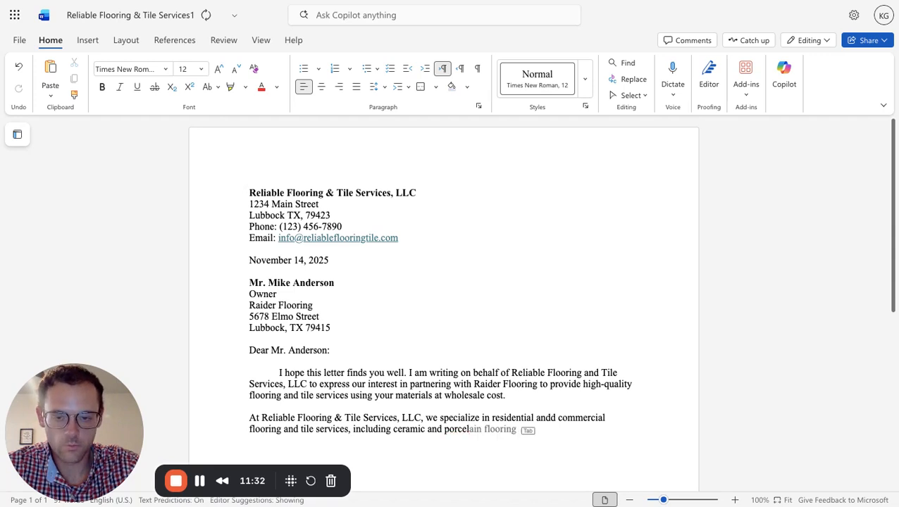
{"action": "type", "text": "ain tile"}
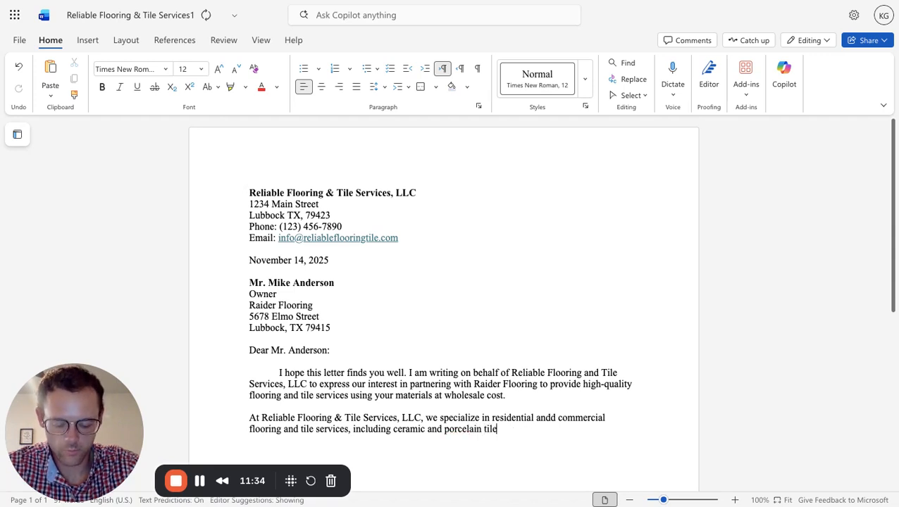
{"action": "type", "text": ", lucu"}
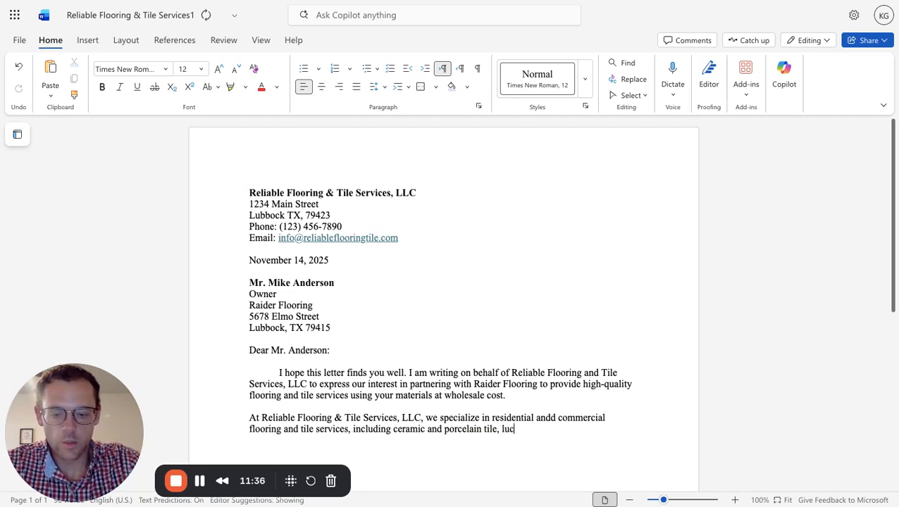
Add ", luxury vinyl plank" to the list of services after "porcelain tile".
{"action": "key", "text": "BackSpace"}
{"action": "key", "text": "BackSpace"}
{"action": "key", "text": "BackSpace"}
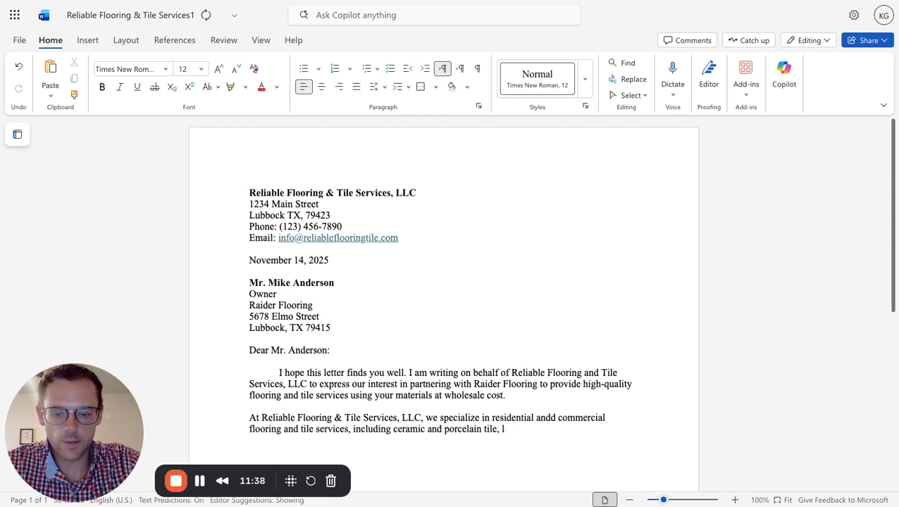
{"action": "type", "text": "uxury "}
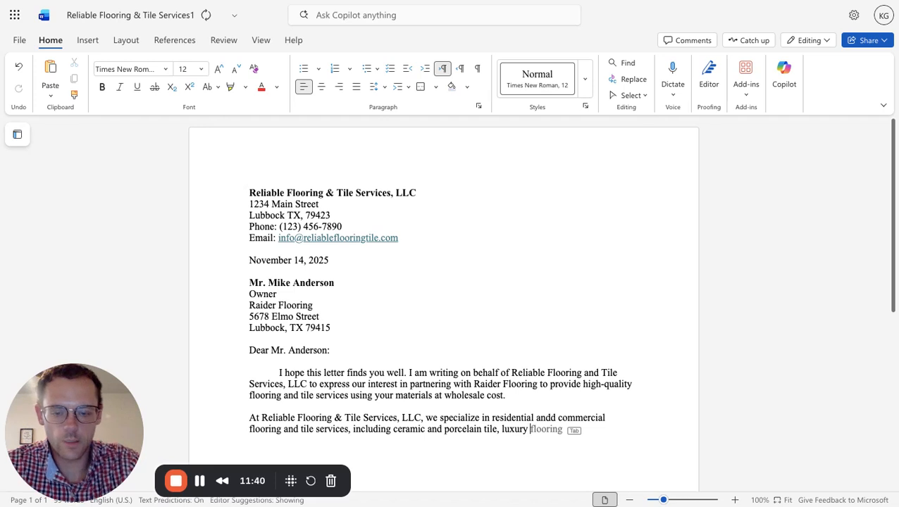
{"action": "type", "text": "vinyl plank"}
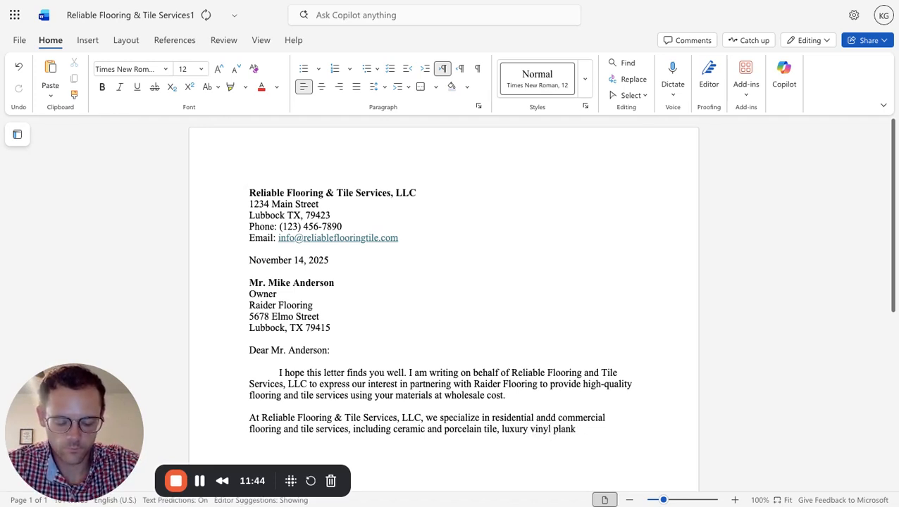
{"action": "type", "text": ", along w"}
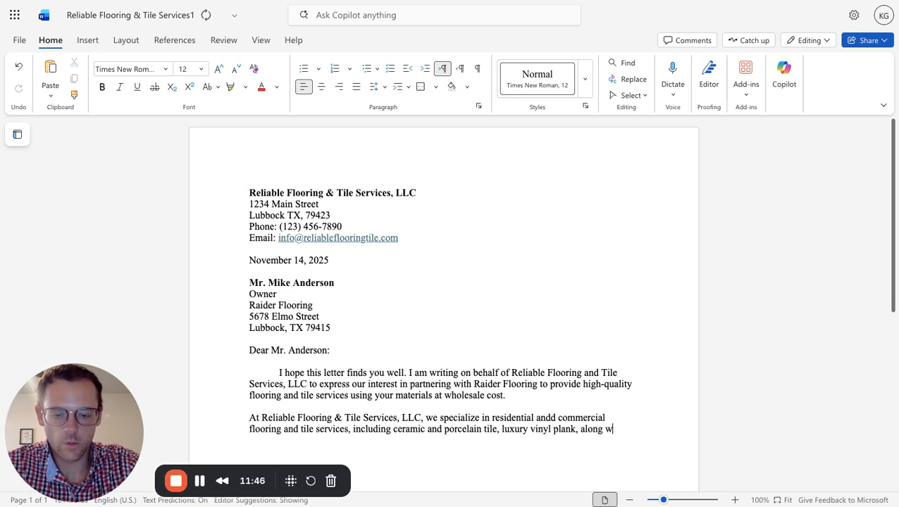
{"action": "type", "text": "ith epox"}
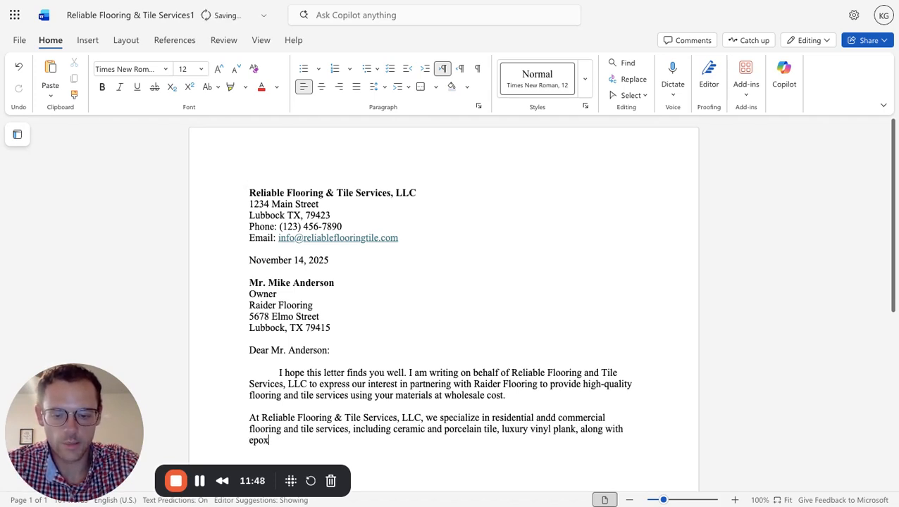
{"action": "type", "text": "y inst"}
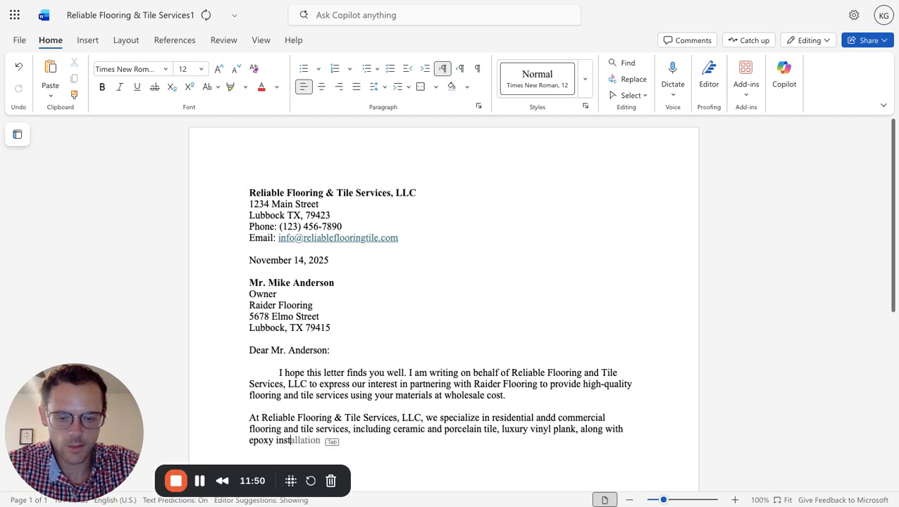
{"action": "type", "text": "allaton"}
Finish the second paragraph's opening sentence with ", along with epoxy installations.".
{"action": "key", "text": "BackSpace"}
{"action": "key", "text": "BackSpace"}
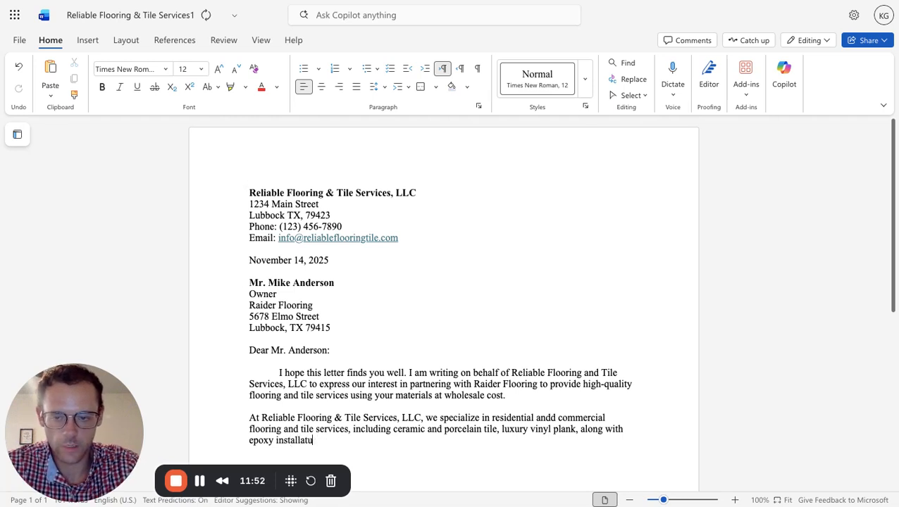
{"action": "type", "text": "ions"}
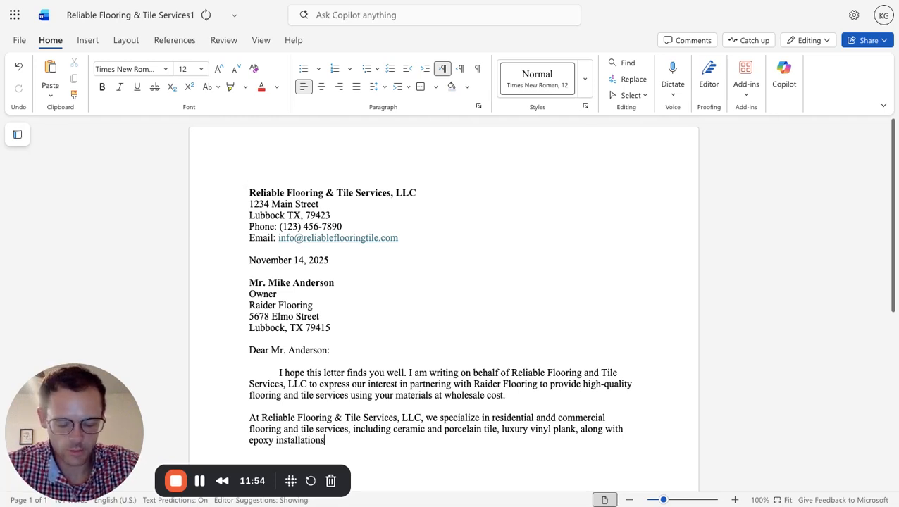
{"action": "type", "text": ". "}
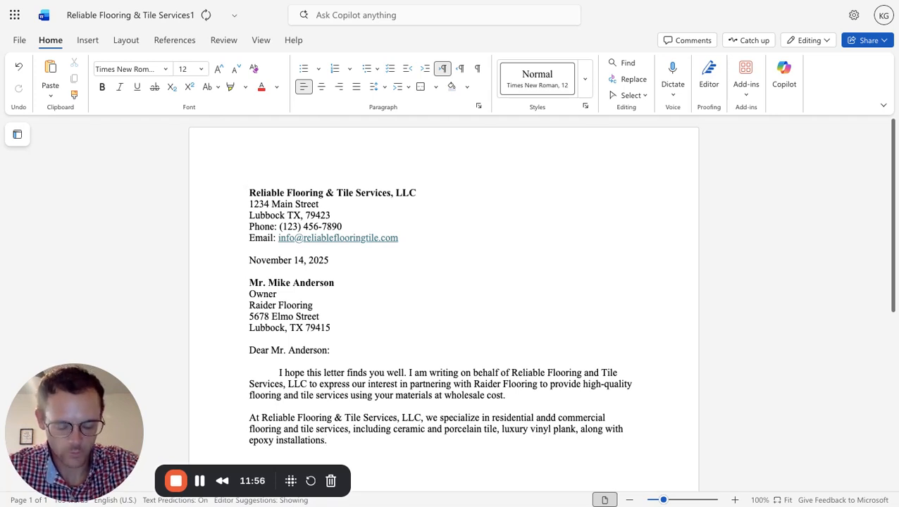
{"action": "type", "text": "Wit"}
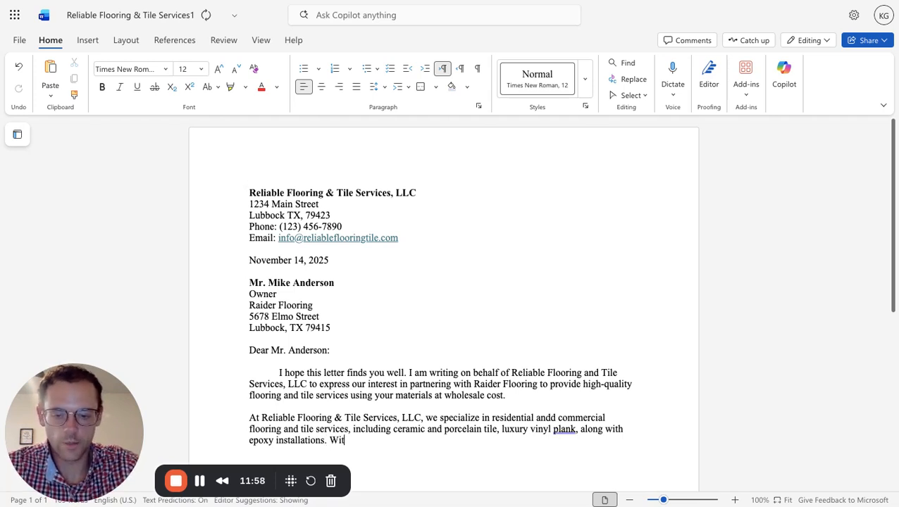
{"action": "type", "text": "h over 5 years of e"}
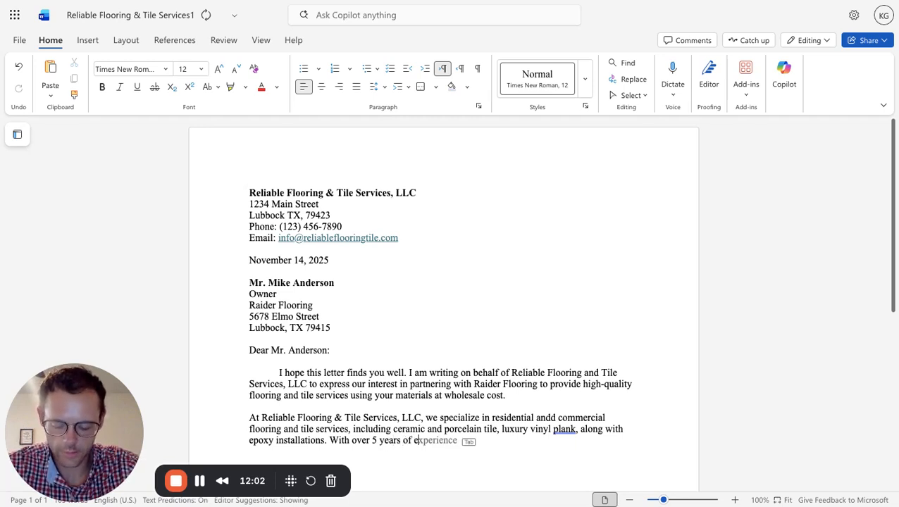
{"action": "type", "text": "xperi"}
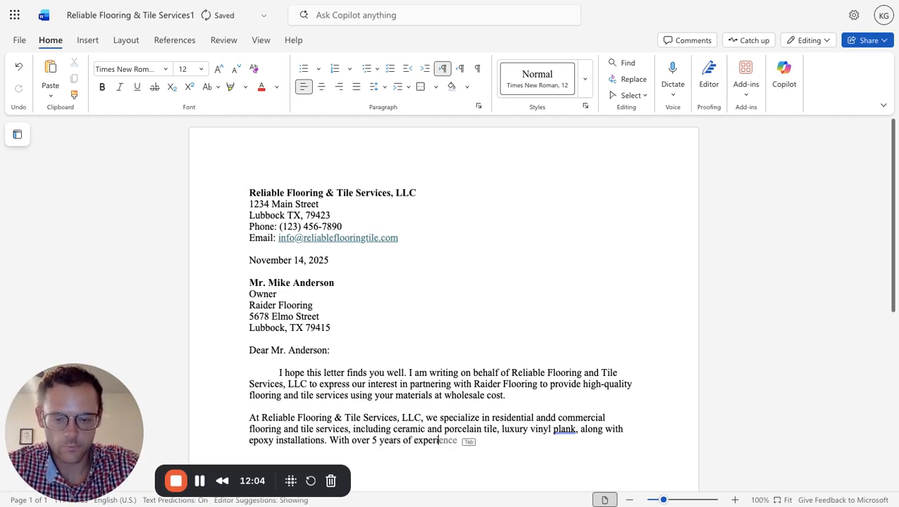
{"action": "type", "text": "ence servin"}
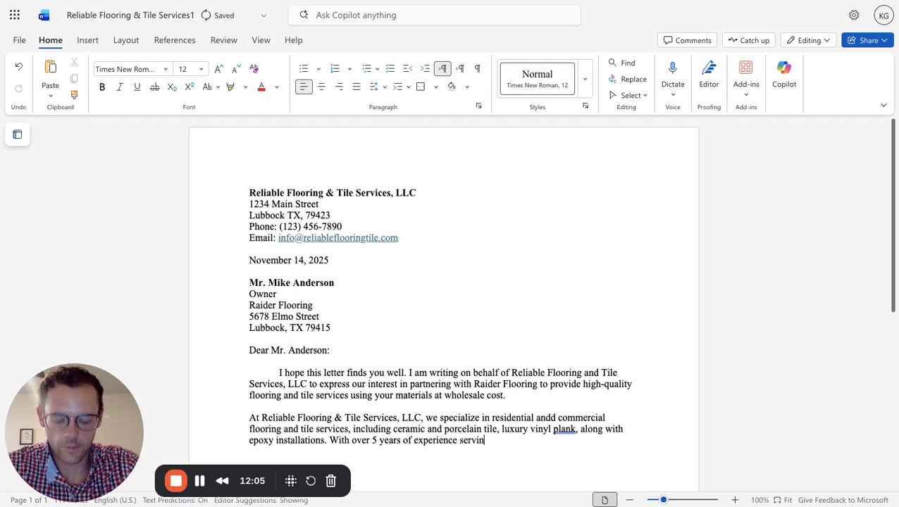
{"action": "type", "text": "g the L"}
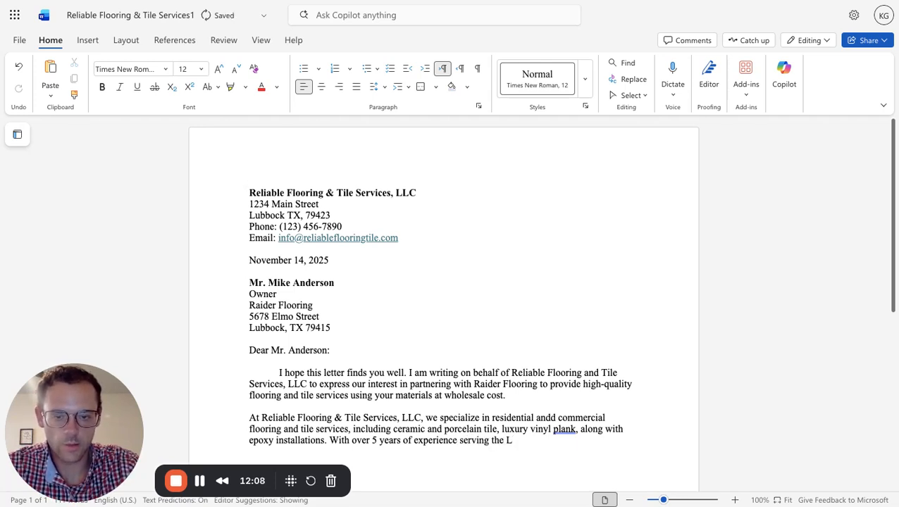
{"action": "type", "text": "ubbock "}
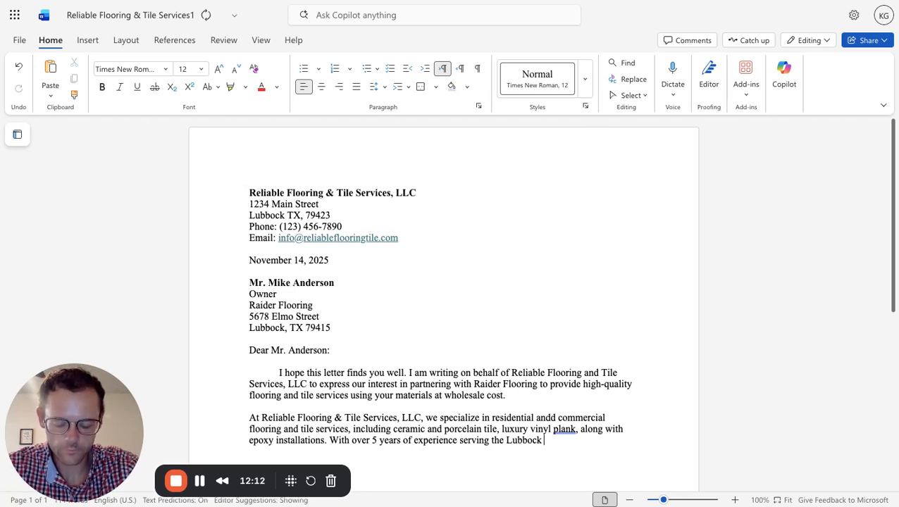
{"action": "type", "text": "a"}
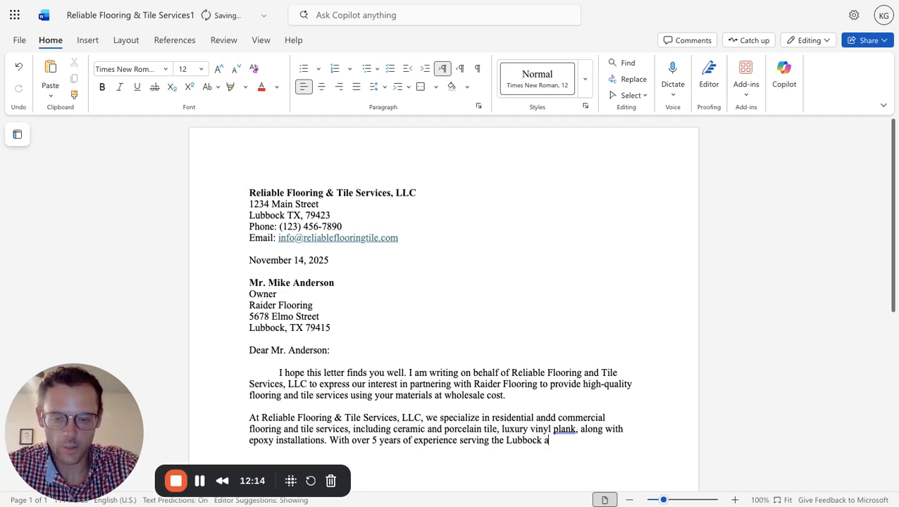
{"action": "type", "text": "nd West "}
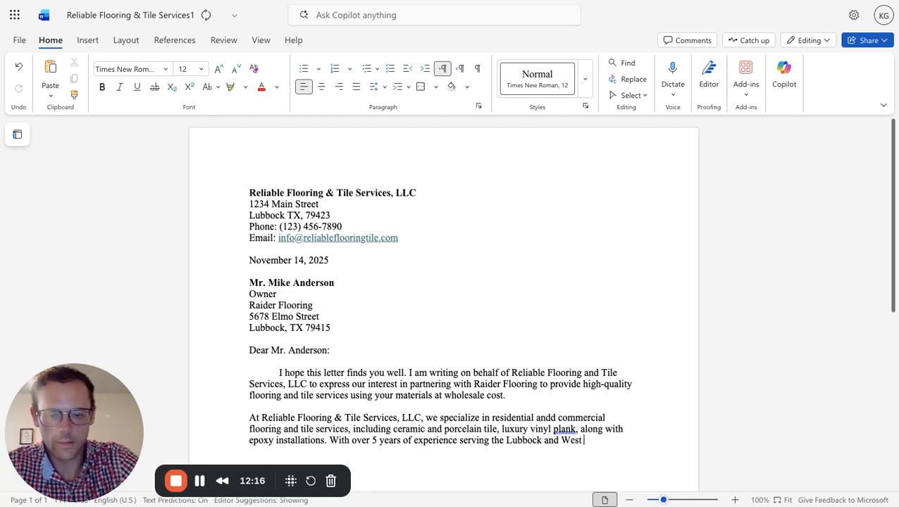
{"action": "type", "text": "Texas a"}
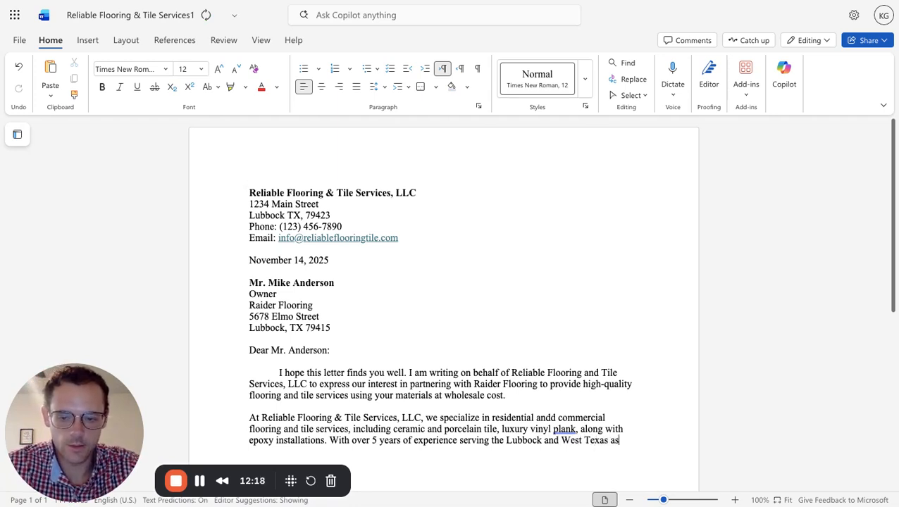
Continue the sentence after "experience" with "serving the Lubbock and West Texas areas".
{"action": "key", "text": "BackSpace"}
{"action": "key", "text": "BackSpace"}
{"action": "type", "text": "areas"}
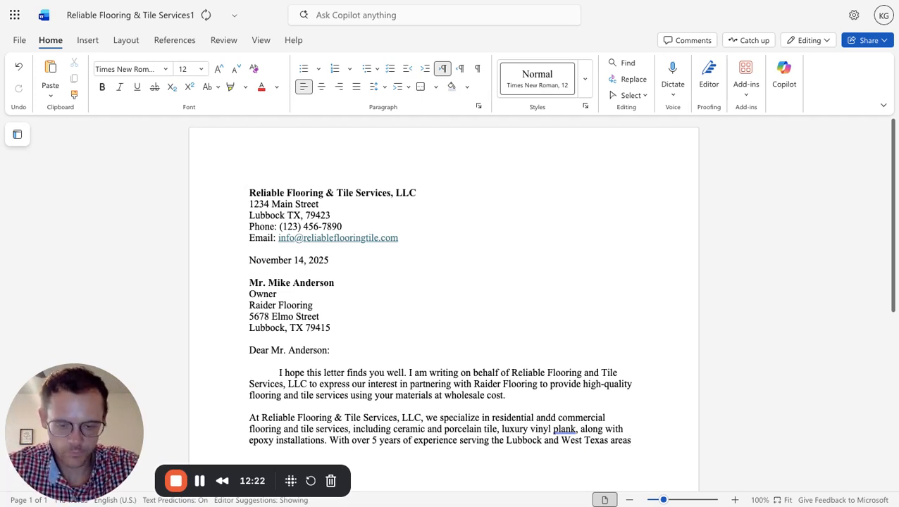
{"action": "type", "text": ", our team"}
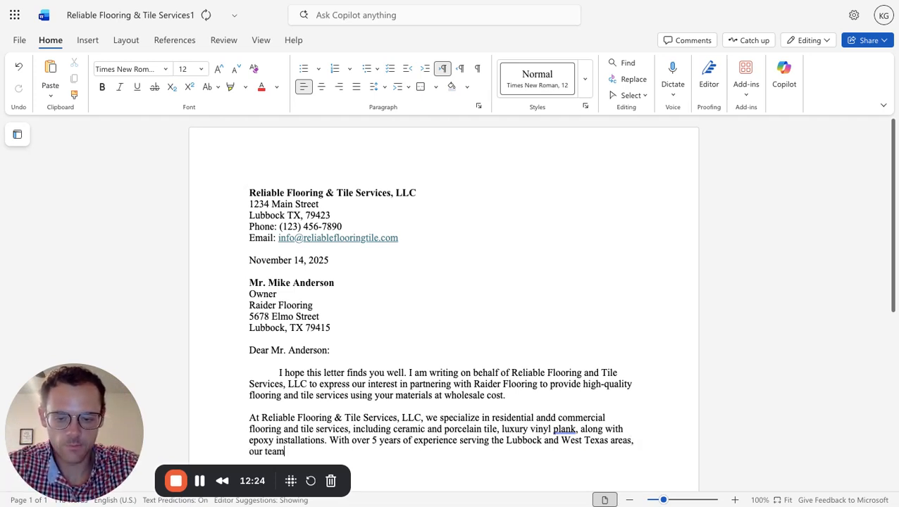
{"action": "type", "text": " deliv"}
Continue the second paragraph's last sentence after "West Texas areas" with ", our team delivers reliable, on-time".
{"action": "key", "text": "BackSpace"}
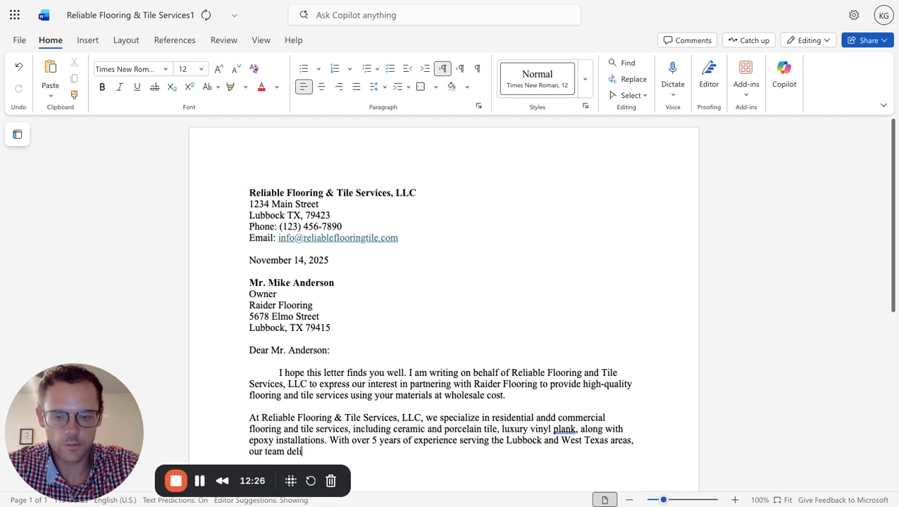
{"action": "type", "text": "vers"}
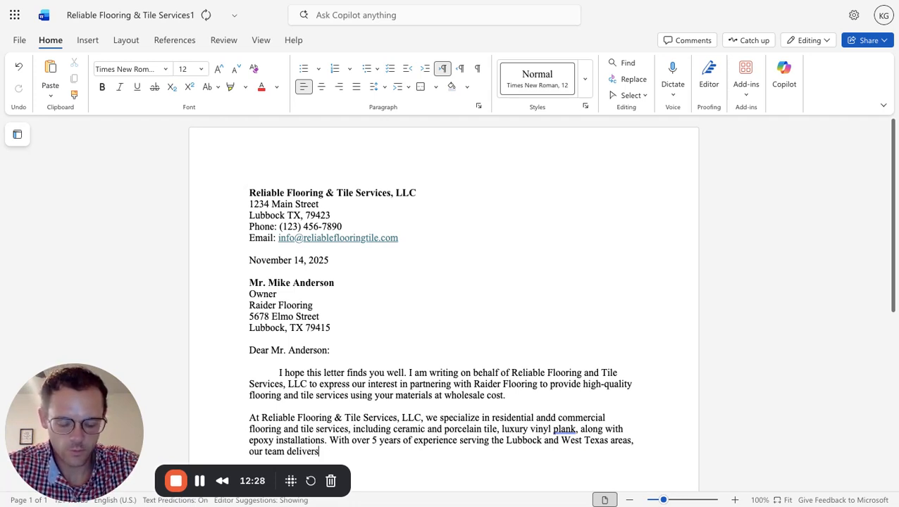
{"action": "type", "text": " rel"}
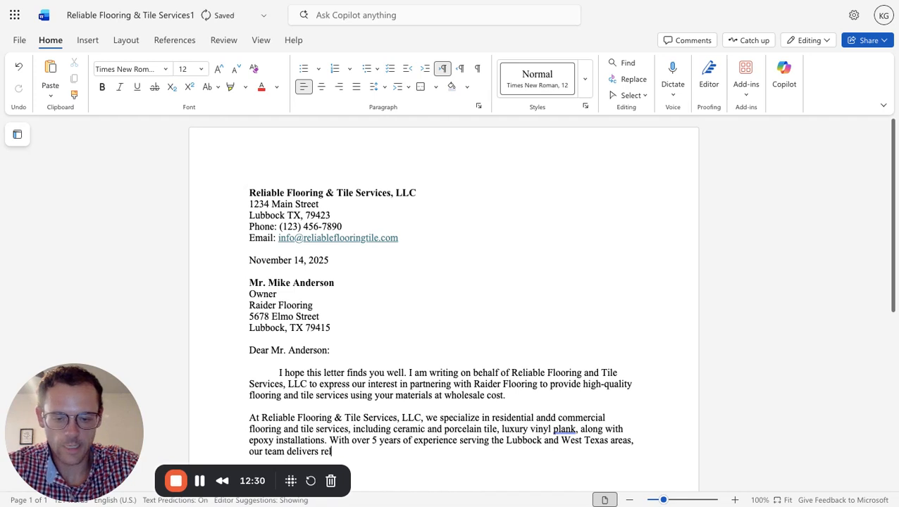
{"action": "type", "text": "iable,"}
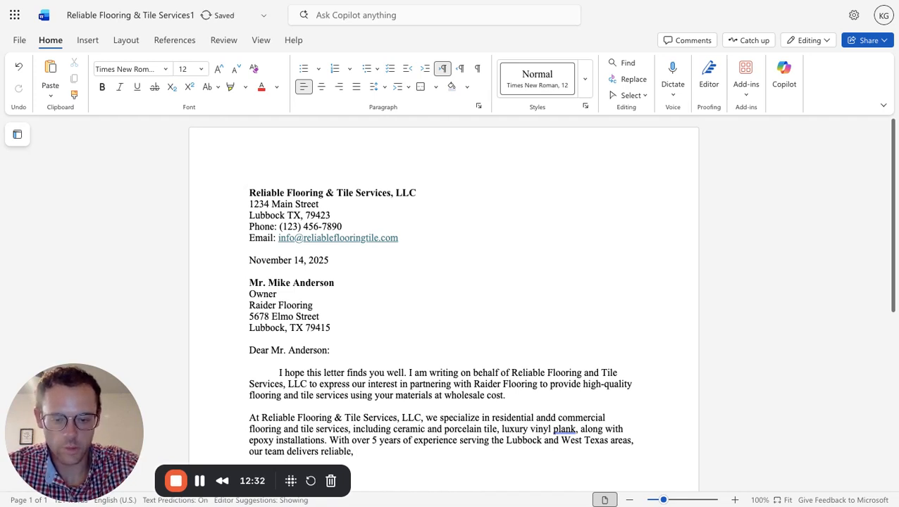
{"action": "type", "text": " on-time"}
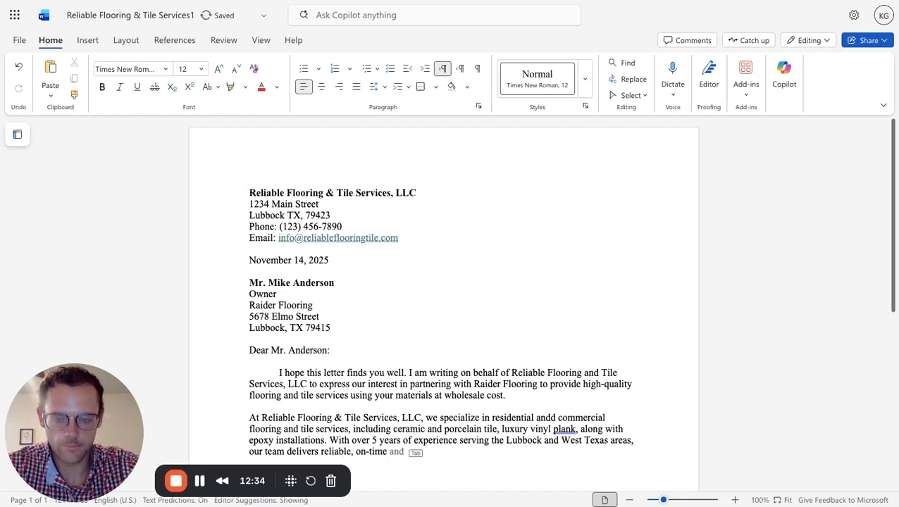
{"action": "type", "text": " ser"}
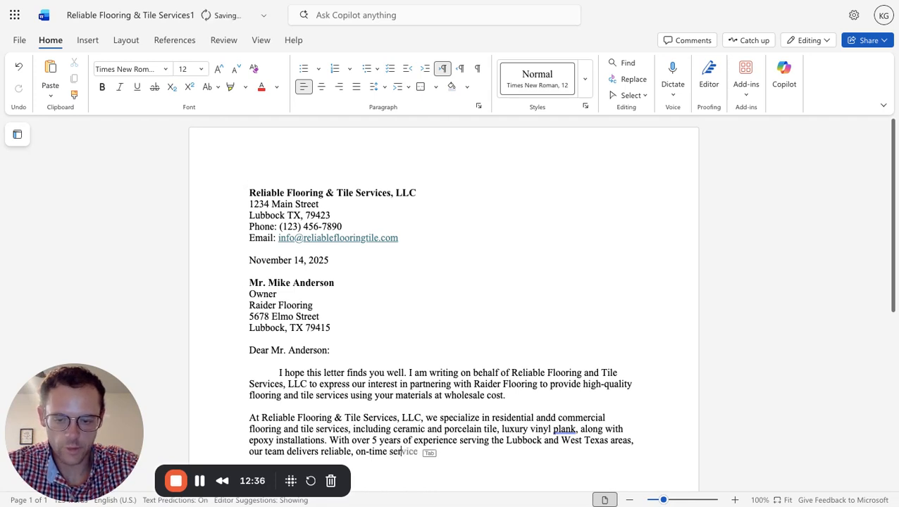
{"action": "type", "text": "vices tail"}
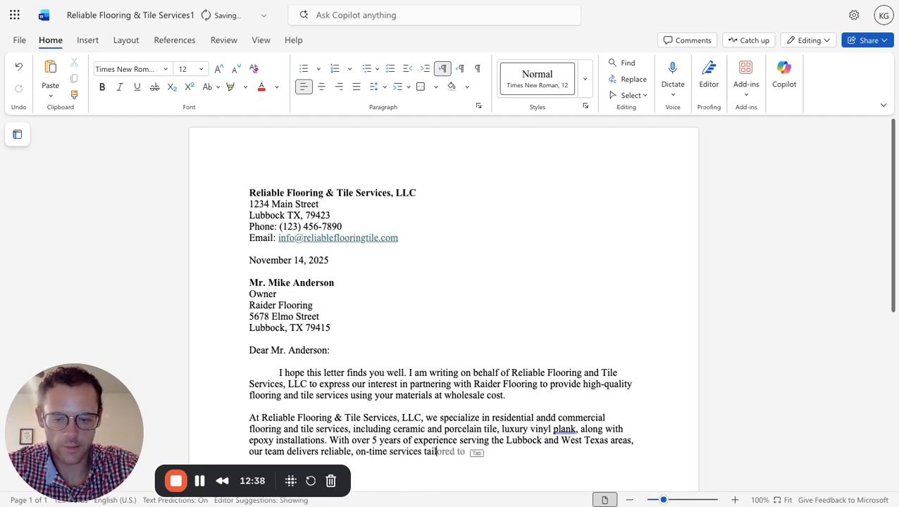
{"action": "type", "text": "ored to the needs"}
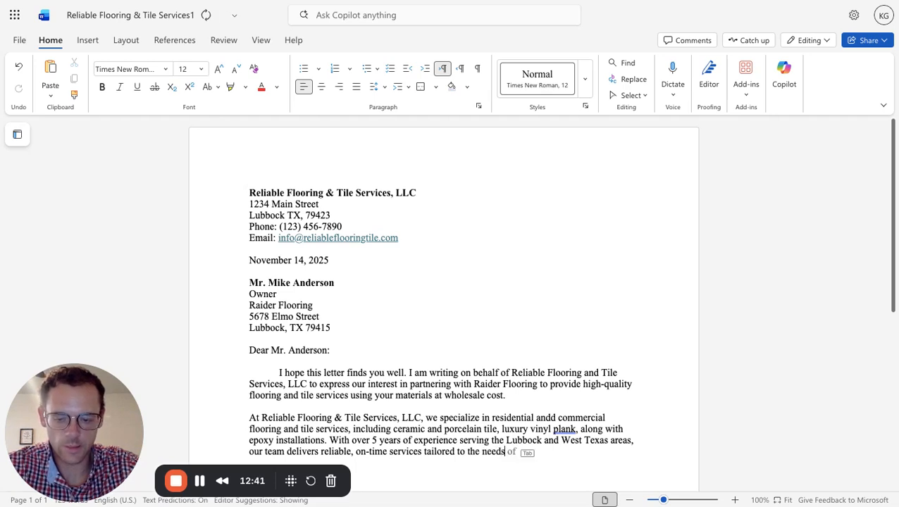
Extend the sentence after "on-time" with "services tailored to the needs of customers".
{"action": "key", "text": "Tab"}
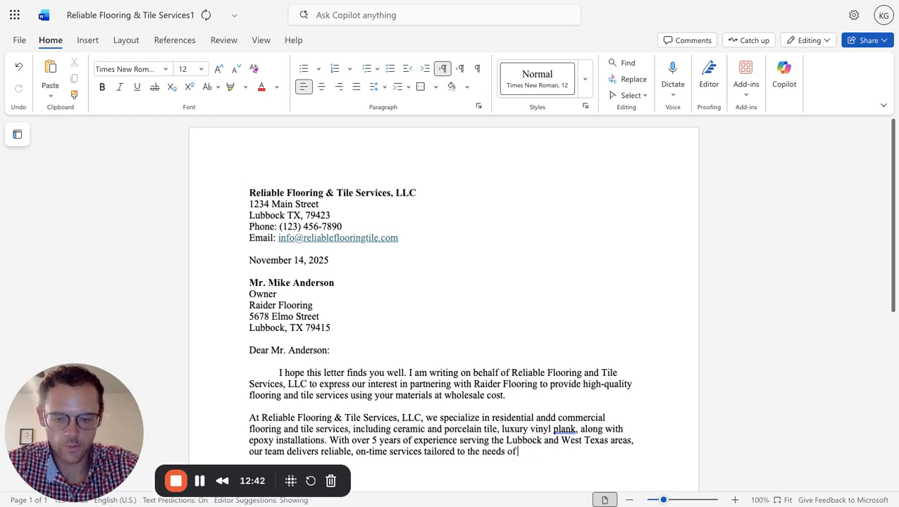
{"action": "type", "text": "customers"}
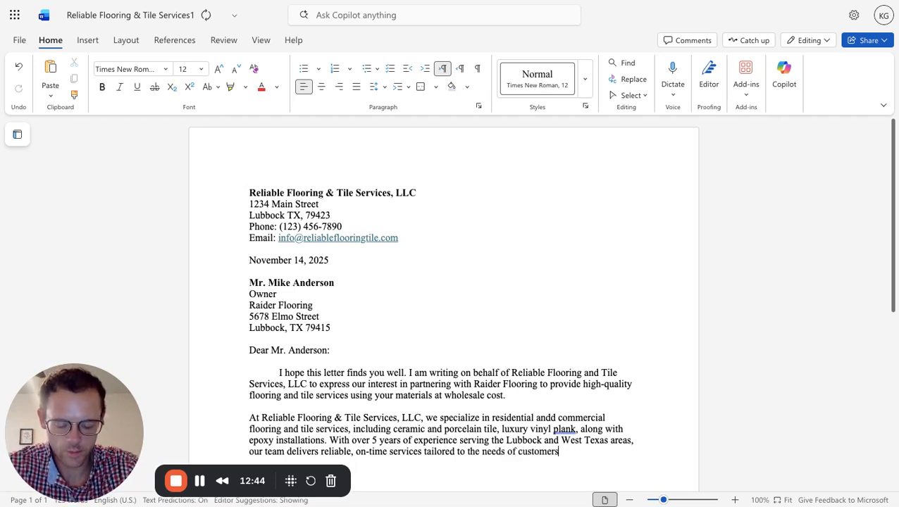
{"action": "type", "text": ", as wel"}
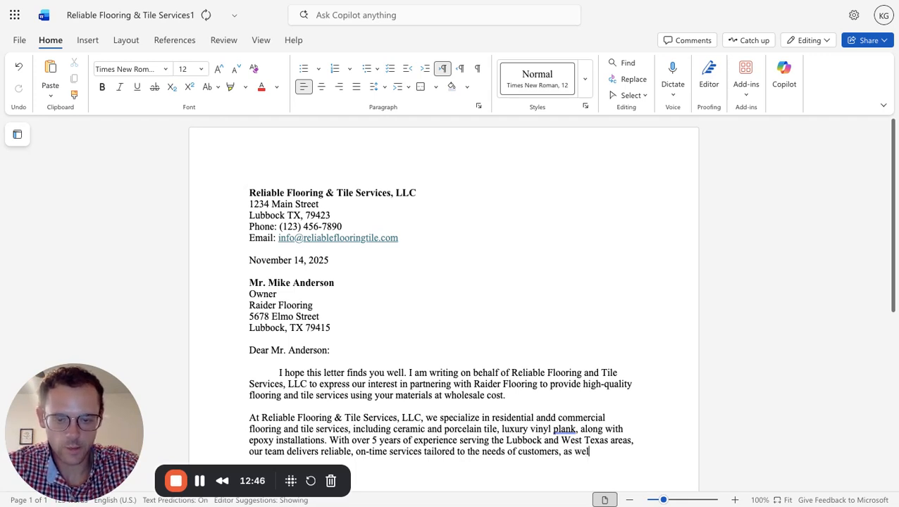
{"action": "type", "text": "l as "}
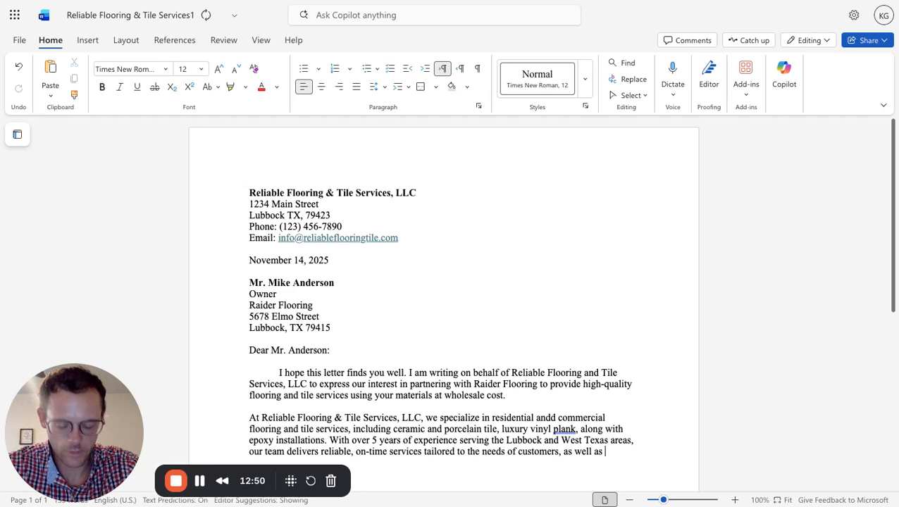
{"action": "type", "text": "g"}
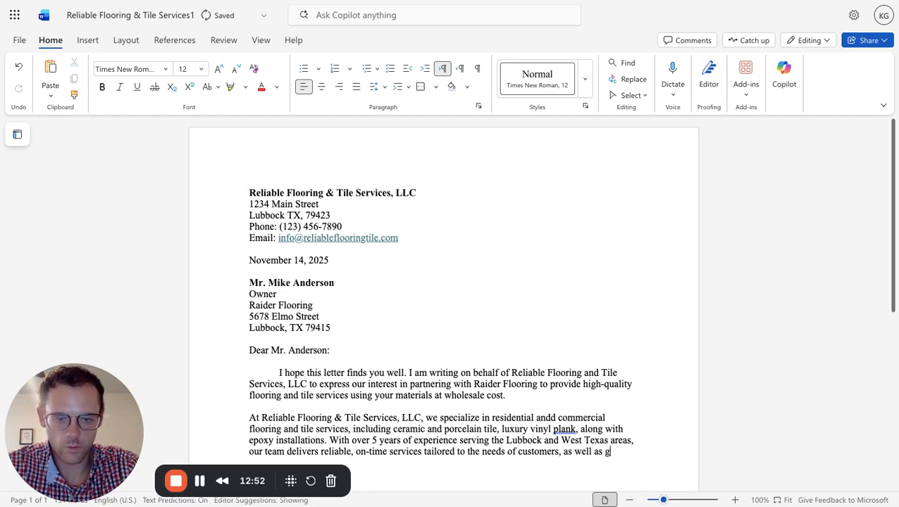
Finish the second paragraph with ", as well as other general contractors.".
{"action": "key", "text": "BackSpace"}
{"action": "type", "text": "t"}
{"action": "key", "text": "BackSpace"}
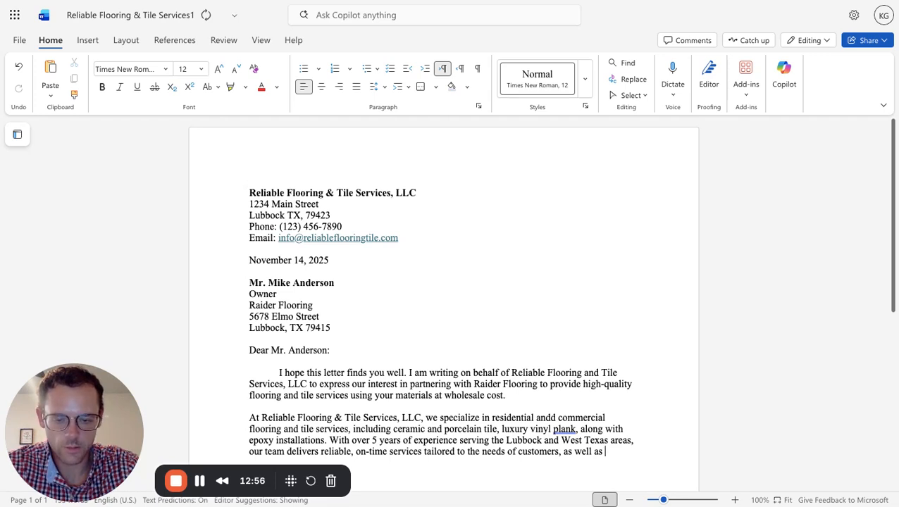
{"action": "type", "text": "o"}
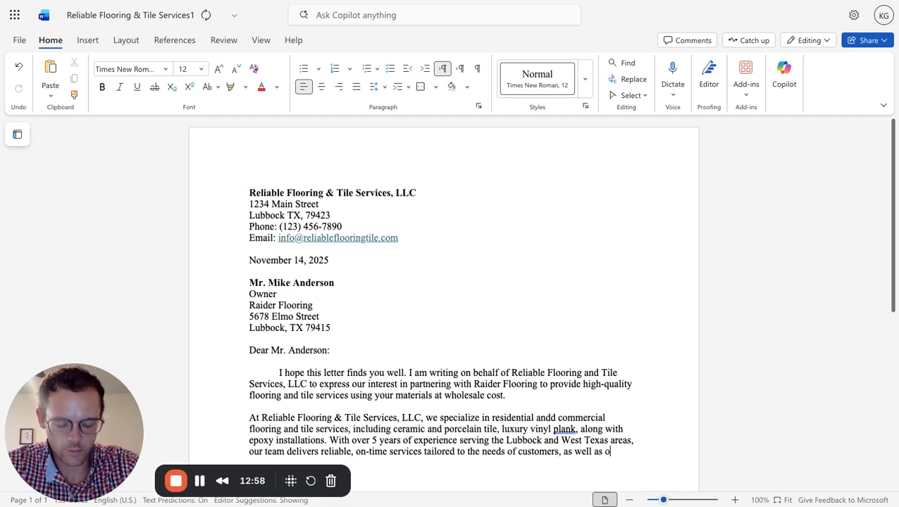
{"action": "type", "text": "ther general"}
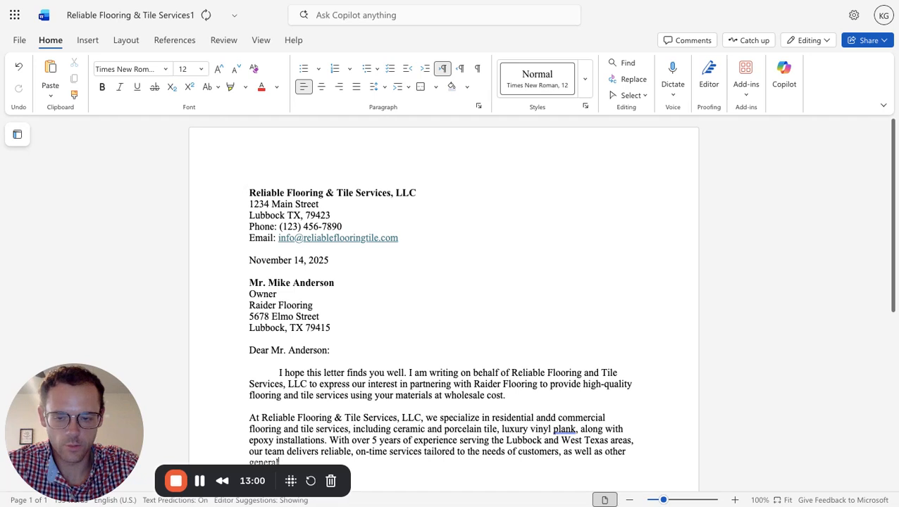
{"action": "type", "text": " contra"}
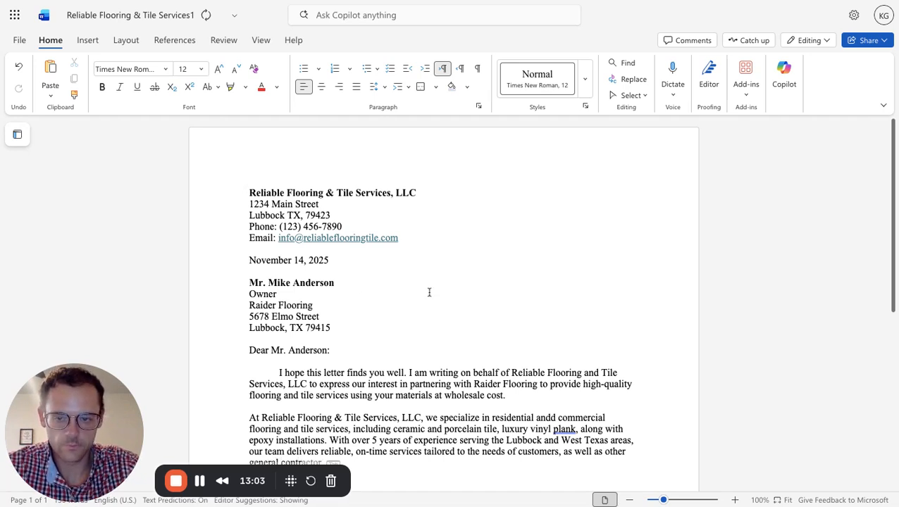
{"action": "scroll", "coordinate": [429, 291], "scroll_direction": "down", "scroll_amount": 3}
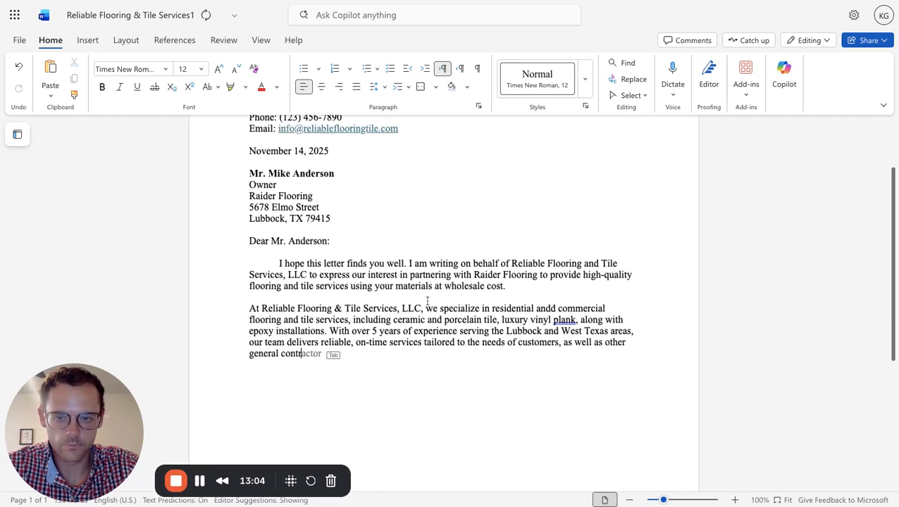
{"action": "type", "text": "actors"}
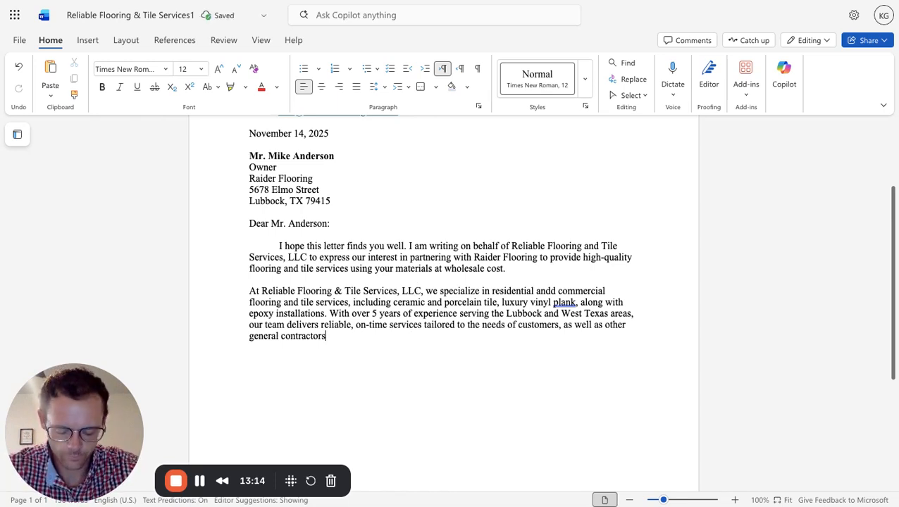
{"action": "type", "text": "."}
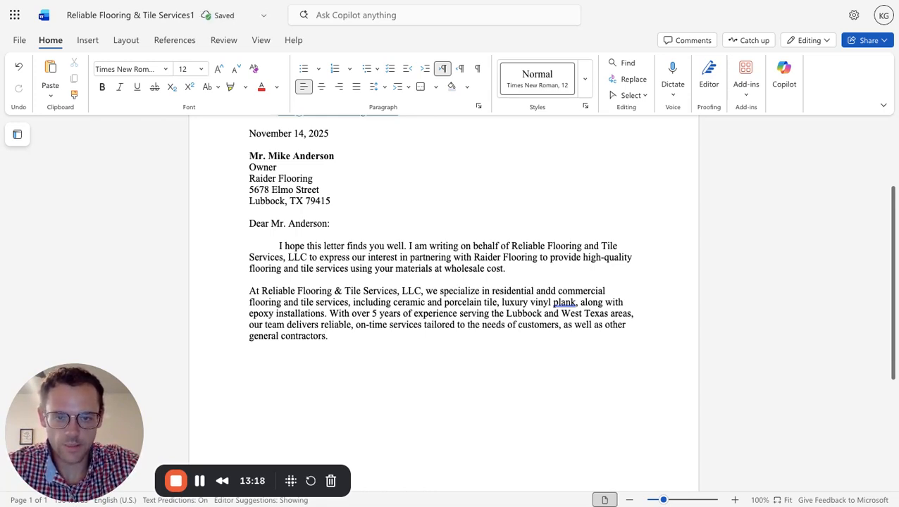
Start a third paragraph, separated by a blank line, with "We understand that Raider Flooring prioritizes".
{"action": "key", "text": "Return"}
{"action": "key", "text": "Return"}
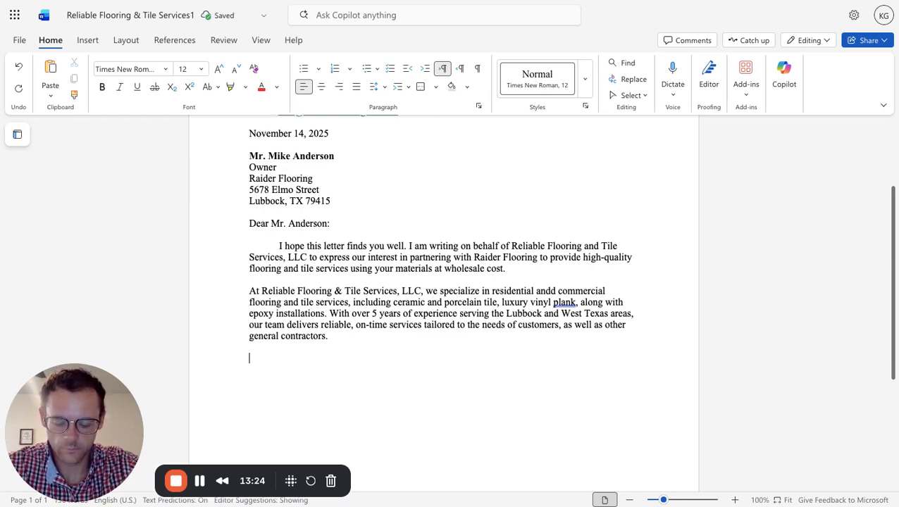
{"action": "type", "text": "We"}
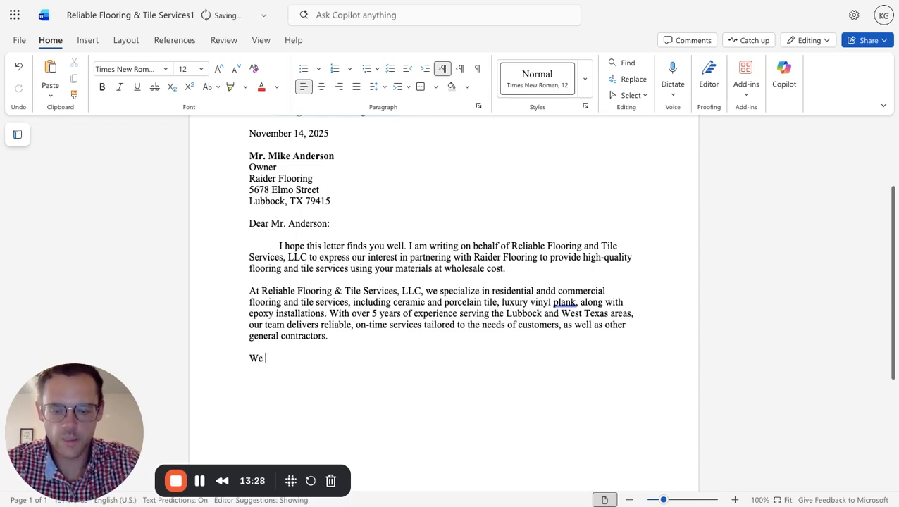
{"action": "type", "text": "under"}
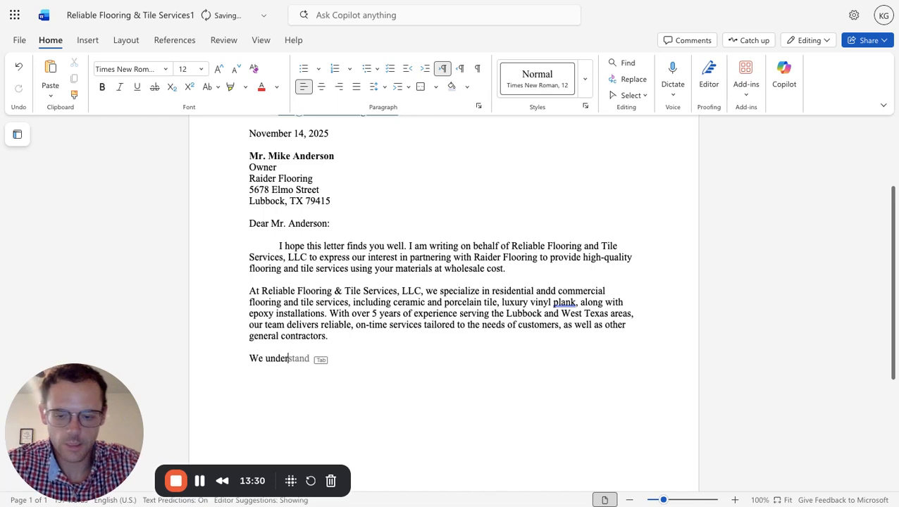
{"action": "type", "text": "stand that R"}
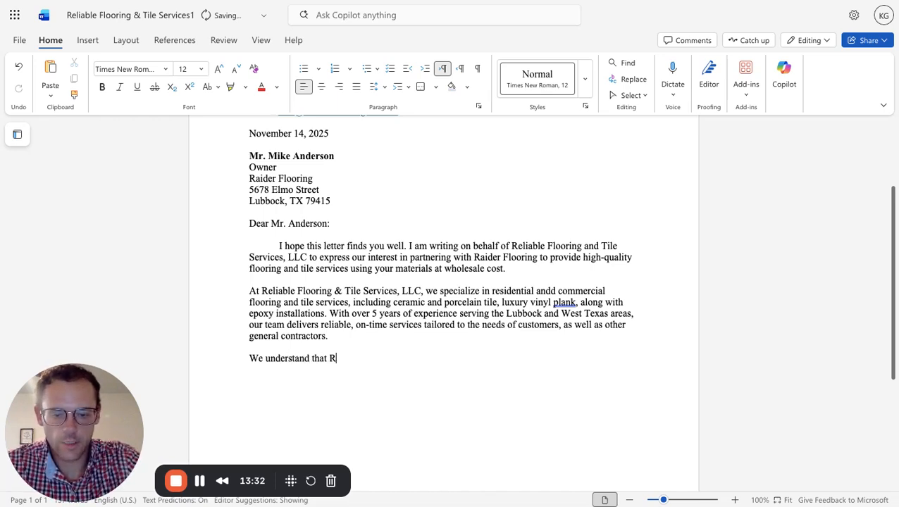
{"action": "type", "text": "aider Floo"}
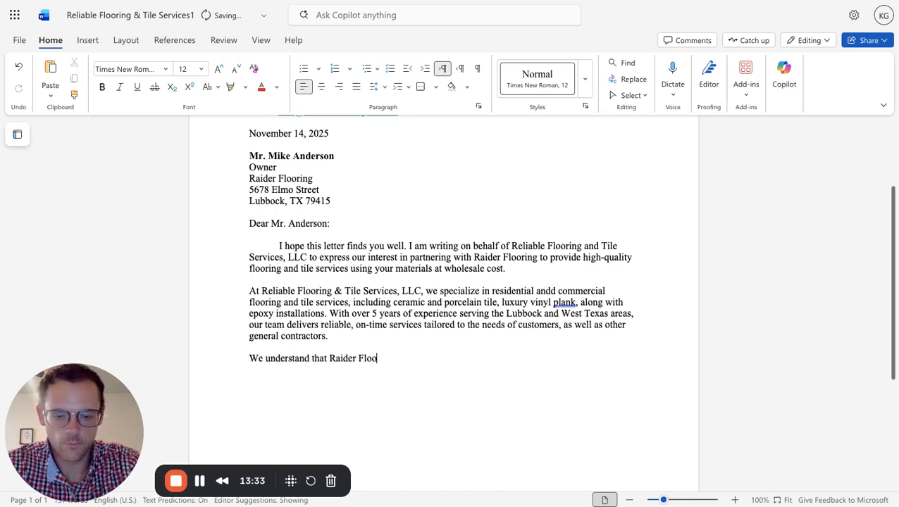
{"action": "type", "text": "ring prio"}
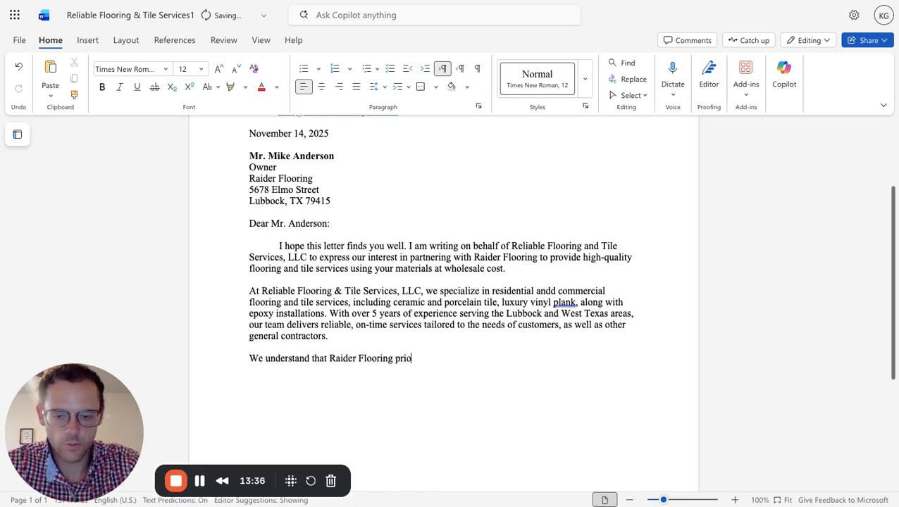
{"action": "type", "text": "ritizes"}
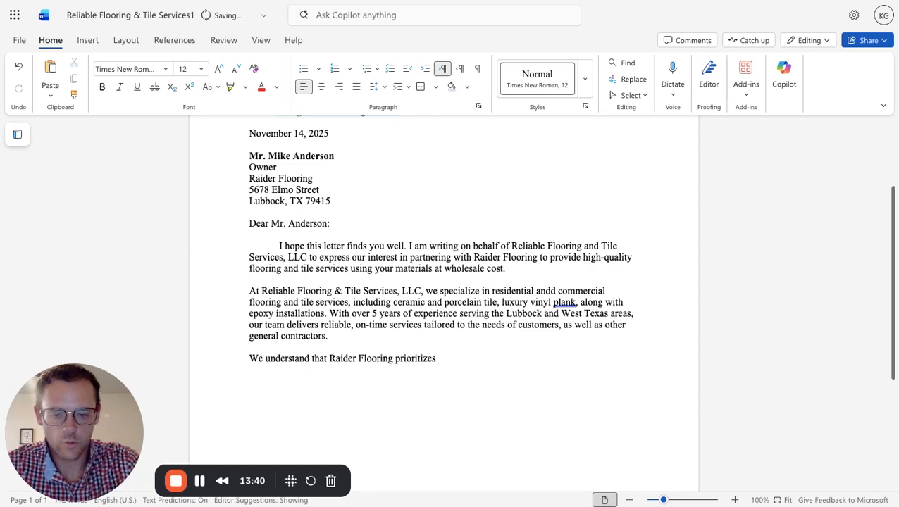
{"action": "type", "text": " quality,"}
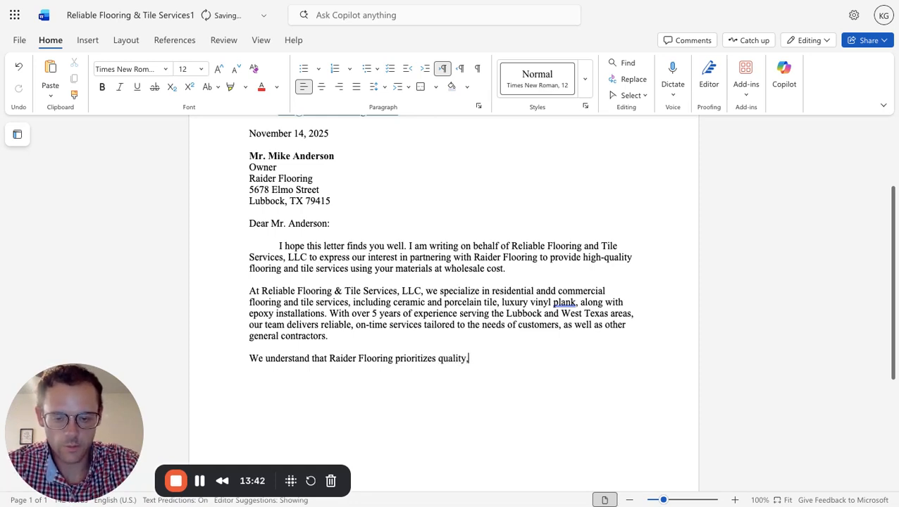
{"action": "type", "text": " affordability"}
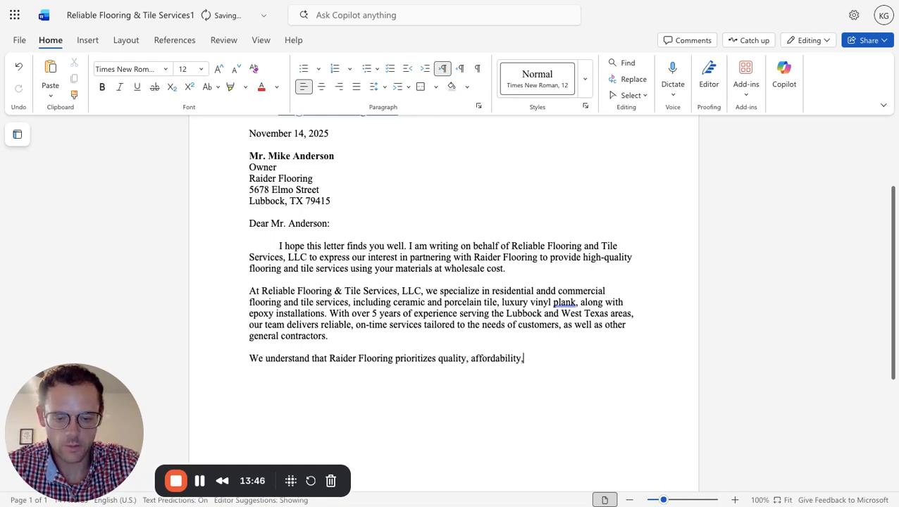
{"action": "type", "text": ", and"}
Continue the third paragraph's sentence after "prioritizes" with "quality, affordability and cleanliness".
{"action": "key", "text": "BackSpace"}
{"action": "key", "text": "BackSpace"}
{"action": "key", "text": "BackSpace"}
{"action": "key", "text": "BackSpace"}
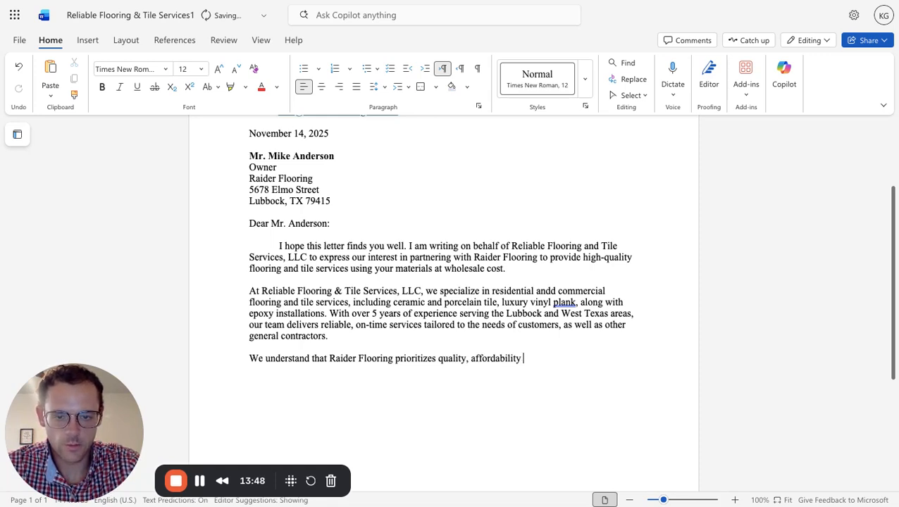
{"action": "type", "text": "and clea"}
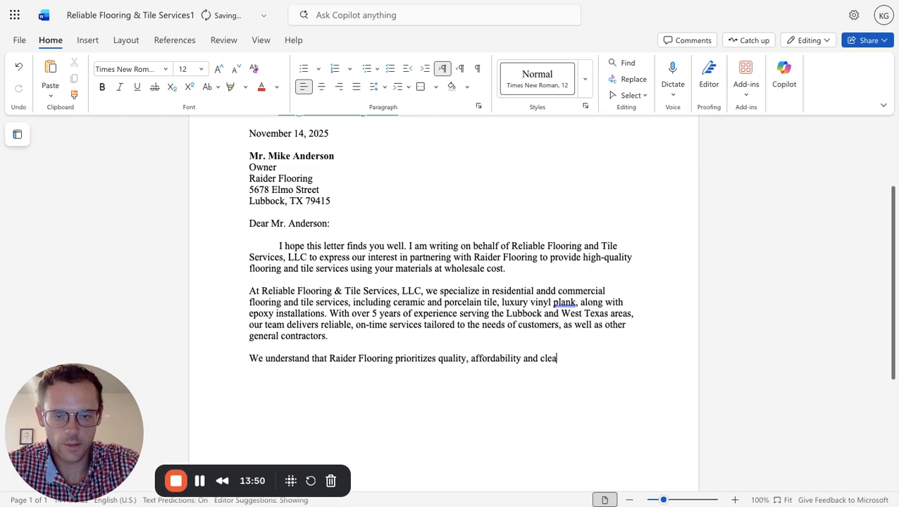
{"action": "type", "text": "nliness"}
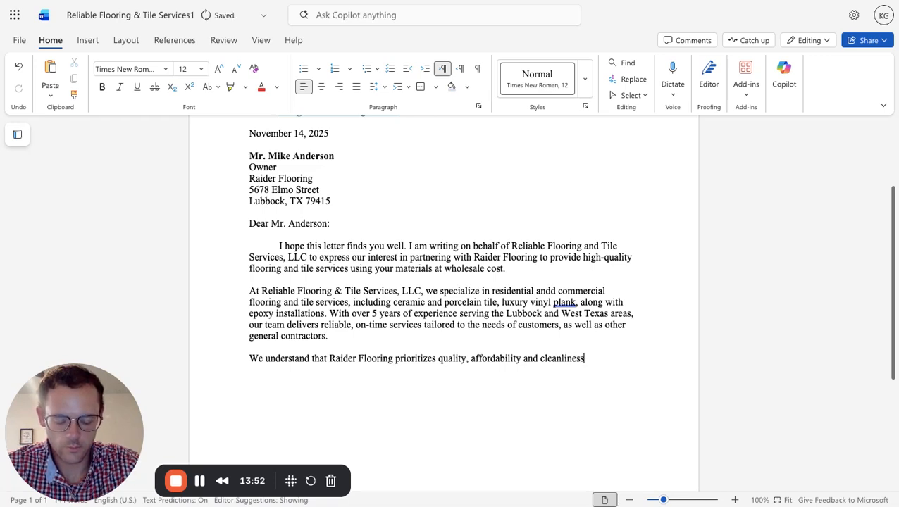
{"action": "type", "text": " for t"}
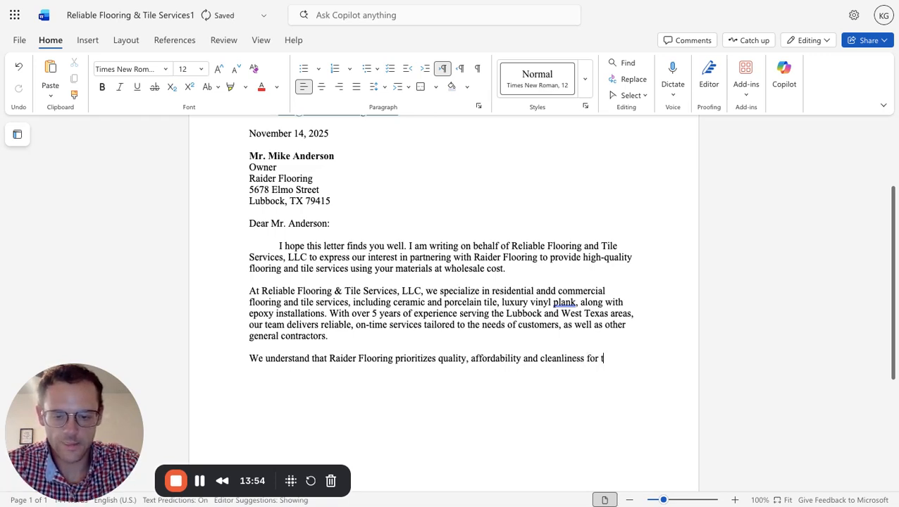
{"action": "type", "text": "enats"}
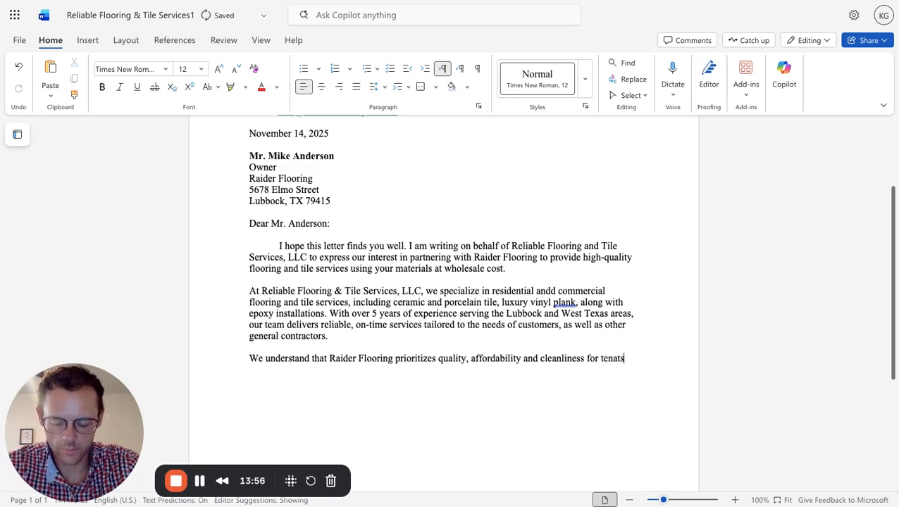
{"action": "type", "text": " during"}
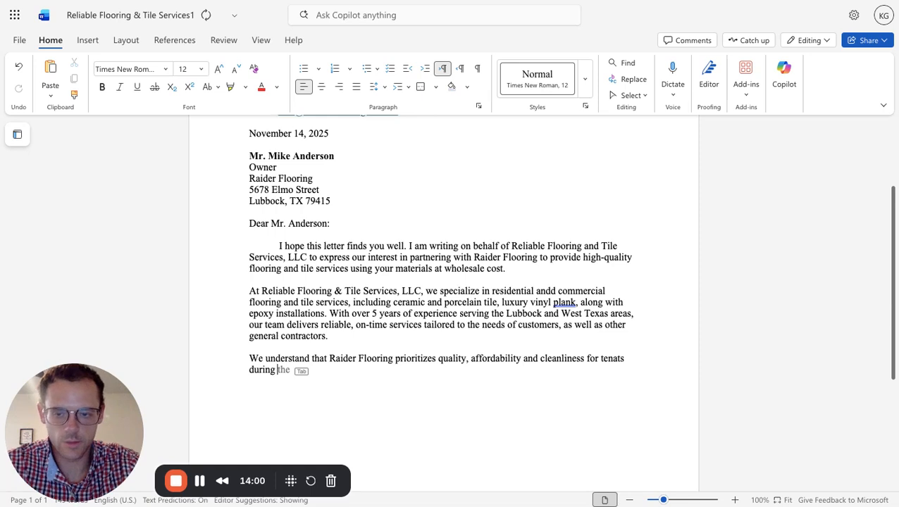
{"action": "type", "text": " renovat"}
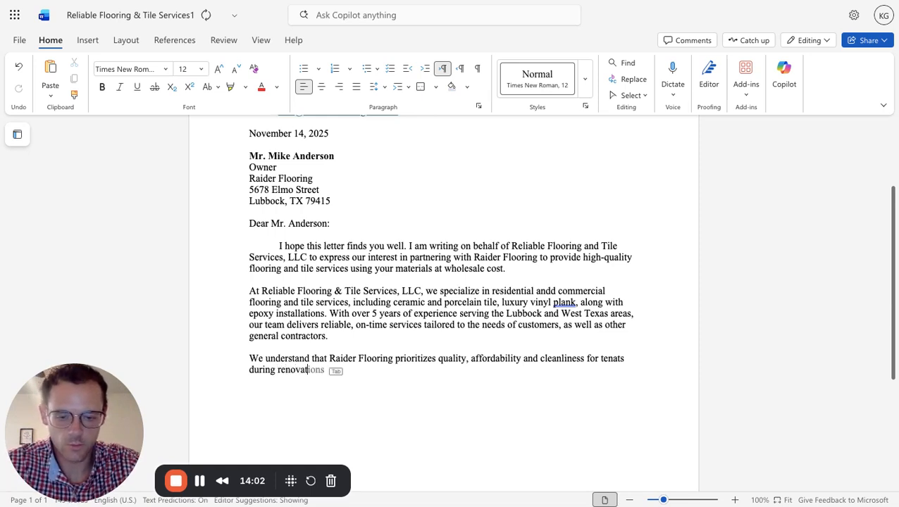
{"action": "type", "text": "ions"}
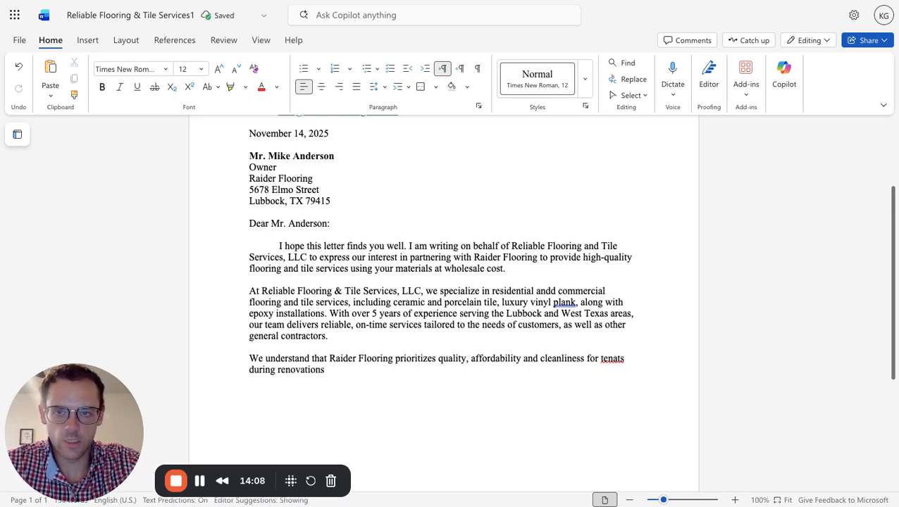
End the sentence after "renovations" with a period and begin the next one with "To help meet these requirements".
{"action": "type", "text": ". To h"}
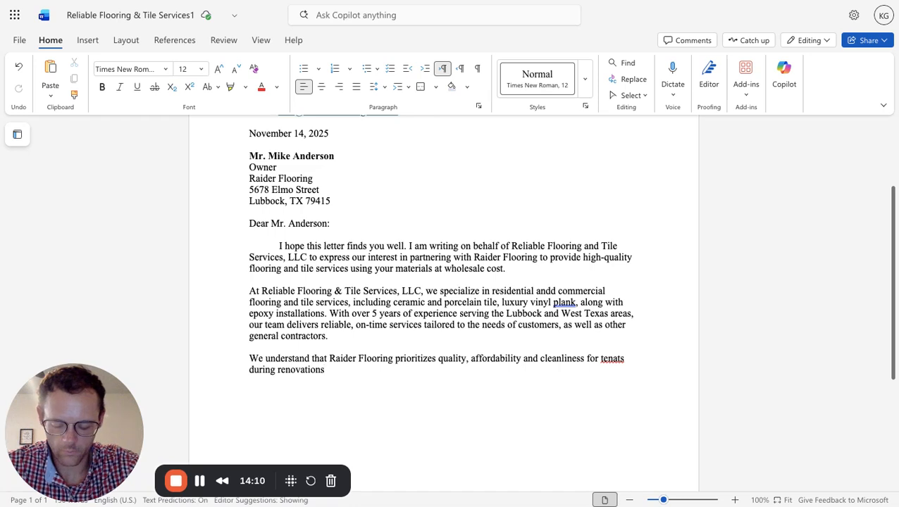
{"action": "type", "text": "elp"}
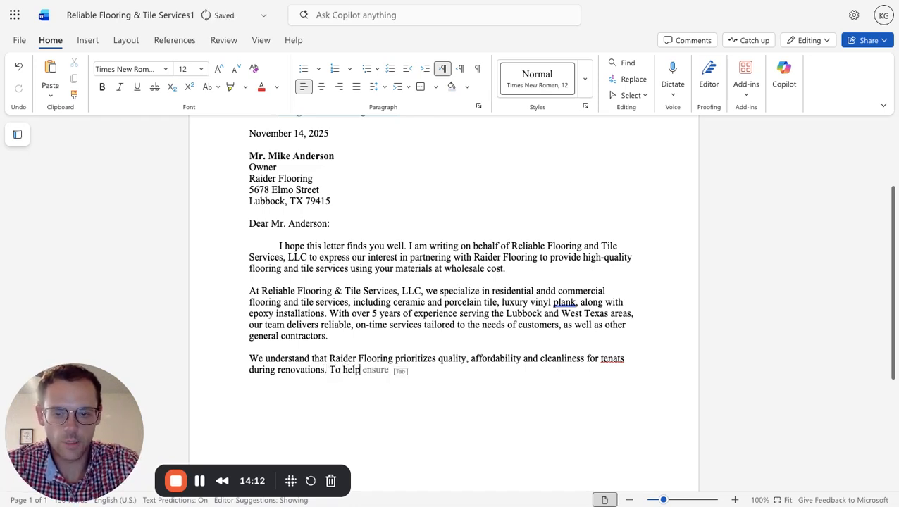
{"action": "type", "text": " mee"}
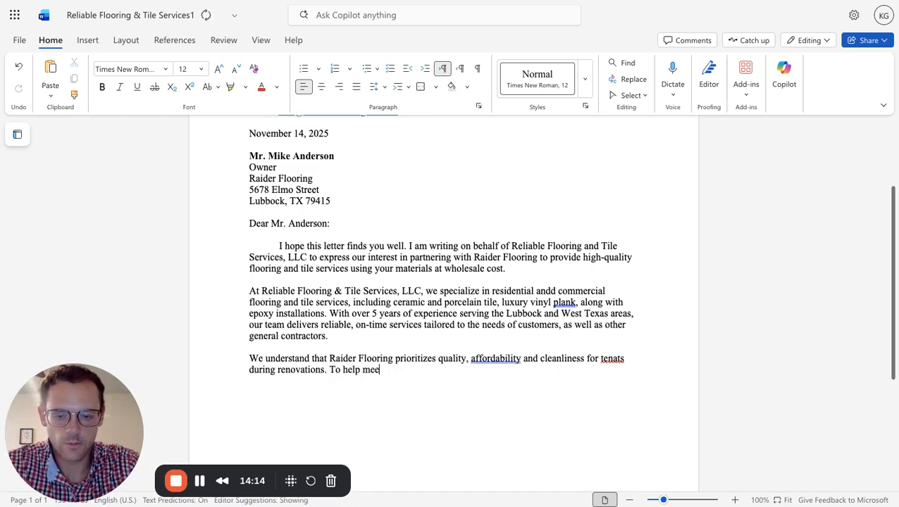
{"action": "type", "text": "t these "}
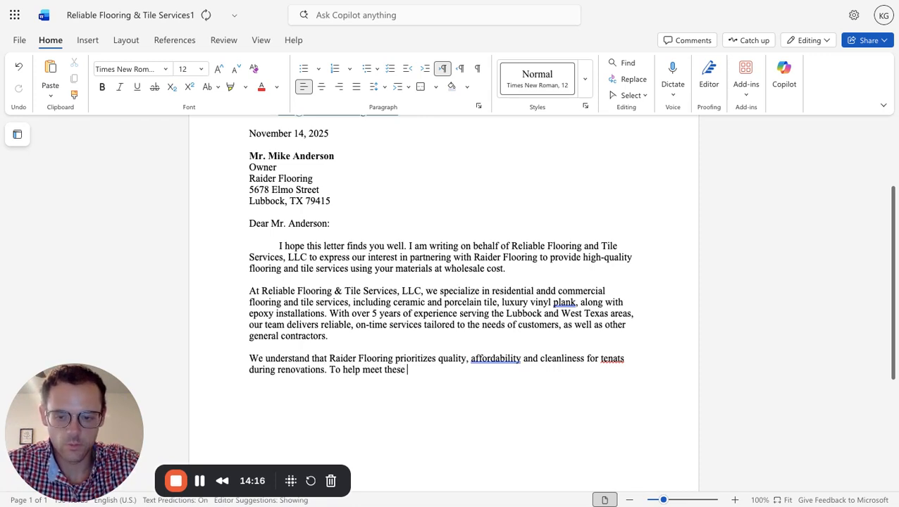
{"action": "type", "text": "re"}
{"action": "type", "text": "quirements,"}
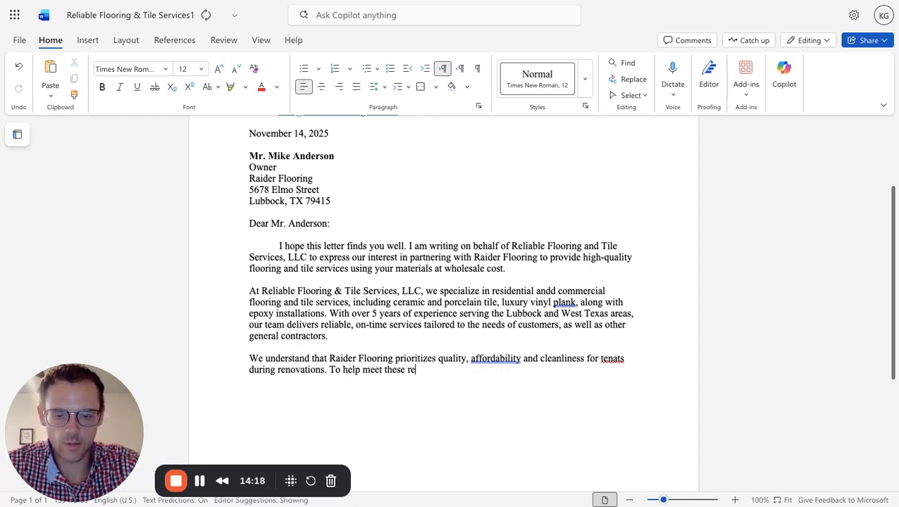
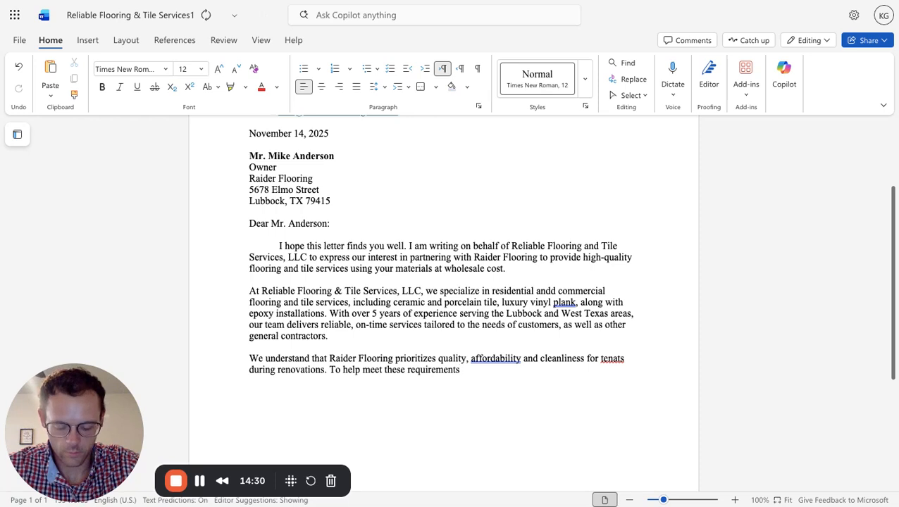
Finish the third paragraph's sentence after "To help meet these requirements" with ", we offer:".
{"action": "type", "text": "we offer"}
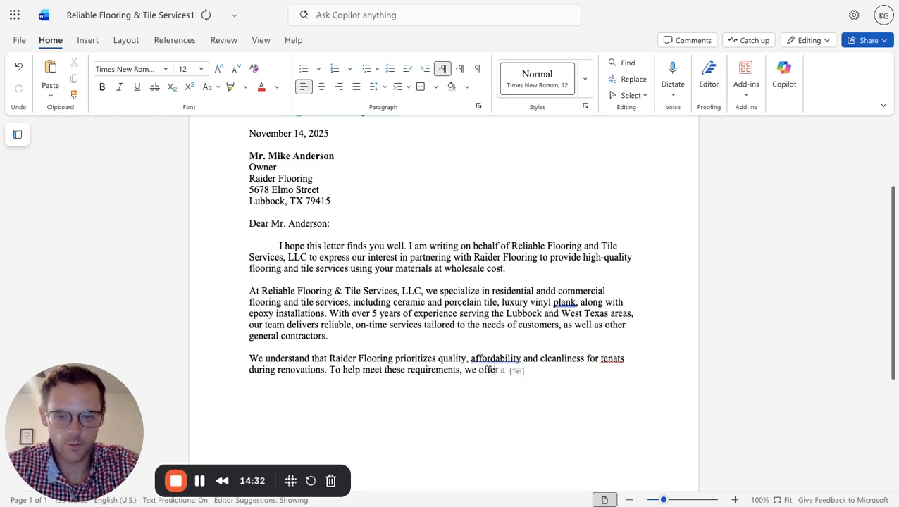
{"action": "type", "text": ":"}
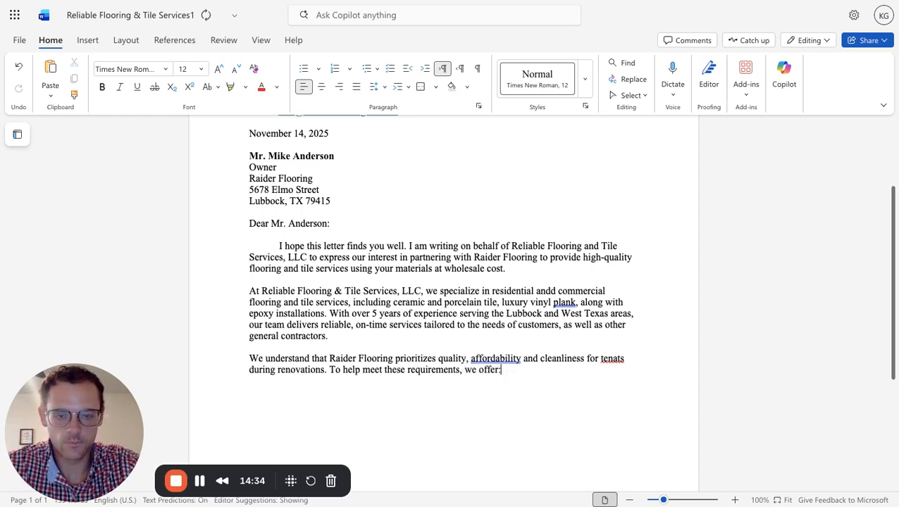
{"action": "key", "text": "ctrl+z"}
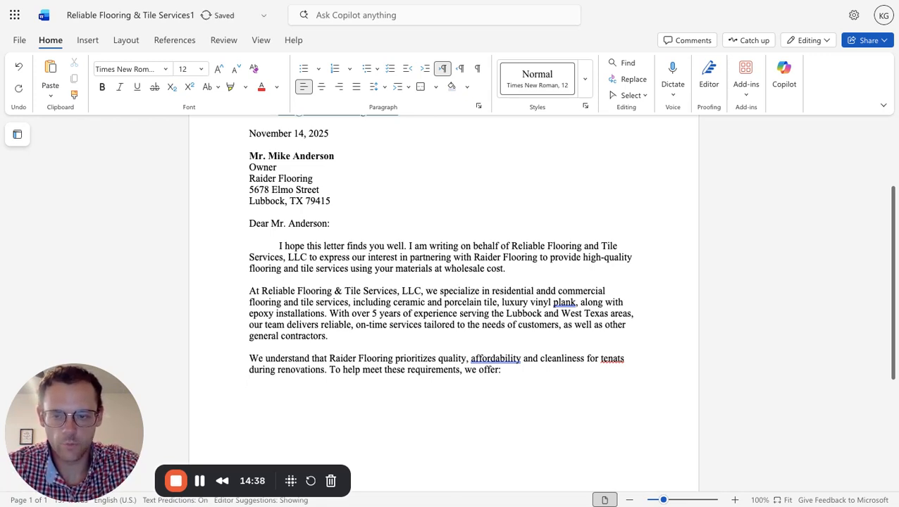
{"action": "type", "text": "-"}
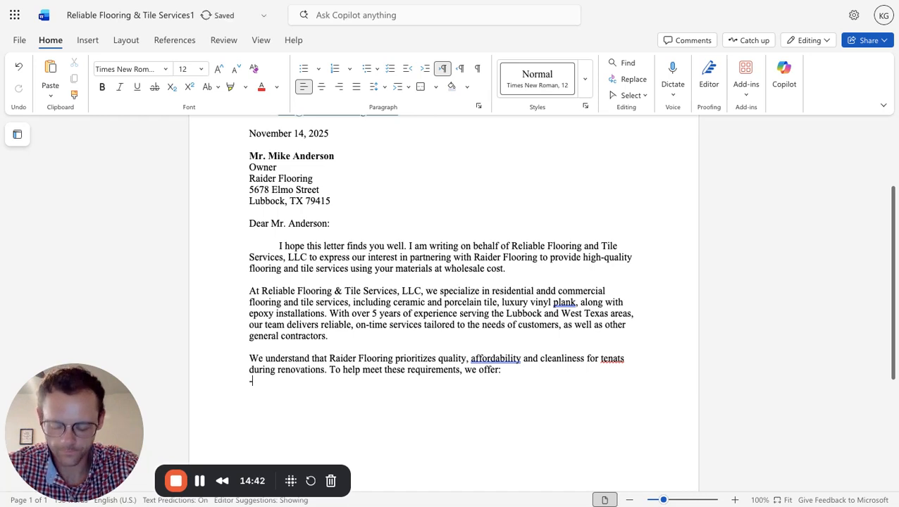
{"action": "type", "text": " A c"}
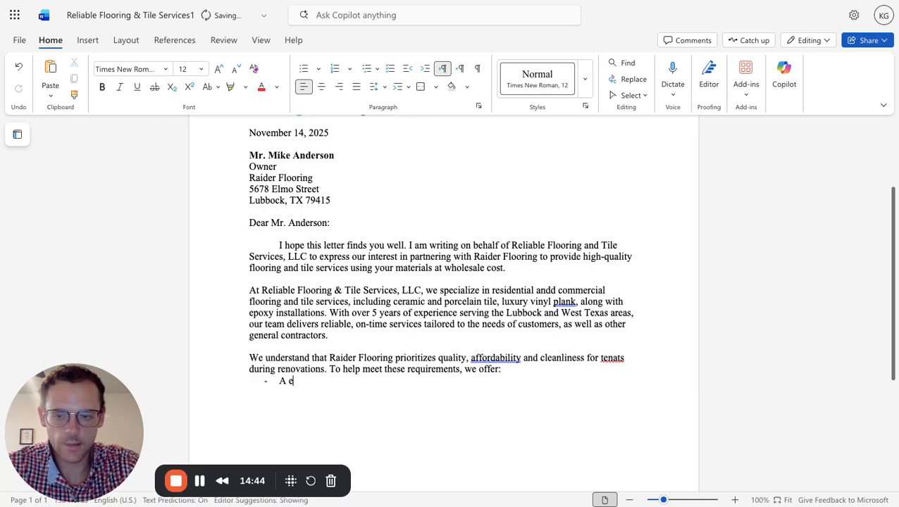
{"action": "key", "text": "BackSpace"}
{"action": "type", "text": "de"}
{"action": "key", "text": "BackSpace"}
{"action": "key", "text": "BackSpace"}
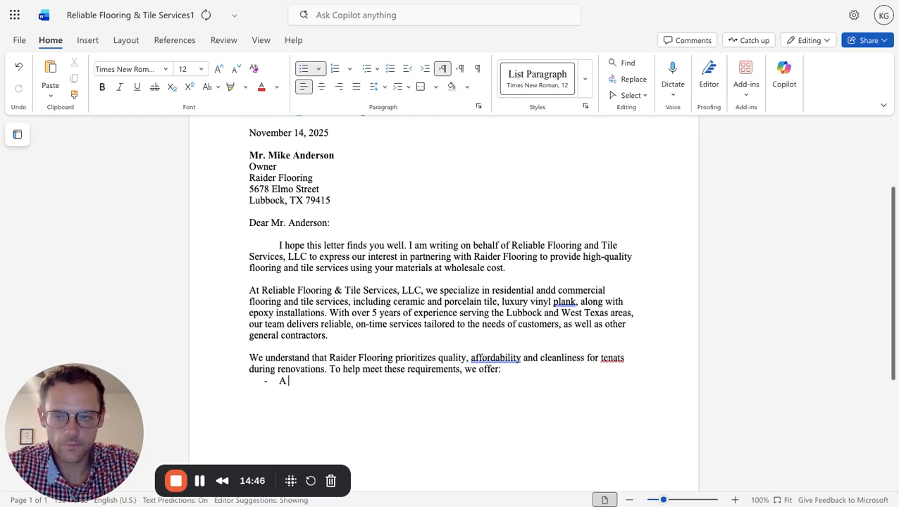
{"action": "key", "text": "BackSpace"}
{"action": "key", "text": "BackSpace"}
{"action": "key", "text": "BackSpace"}
{"action": "key", "text": "BackSpace"}
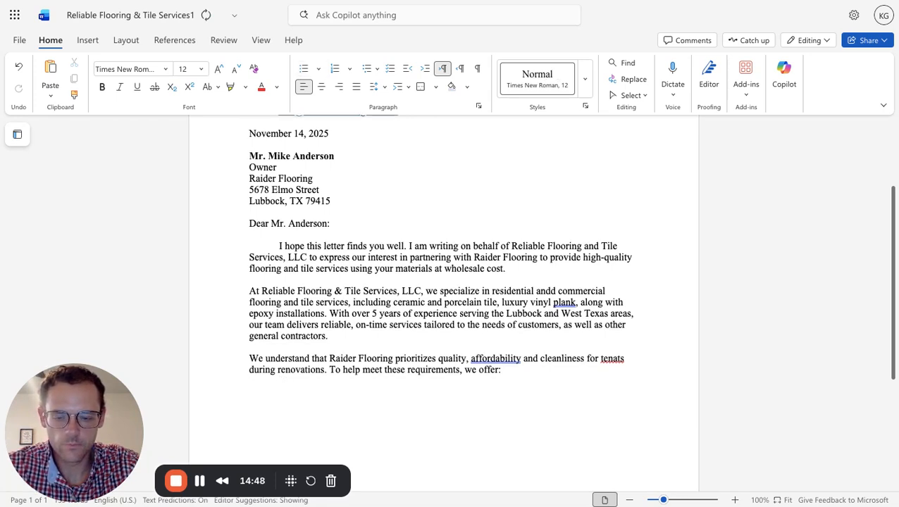
{"action": "type", "text": "-"}
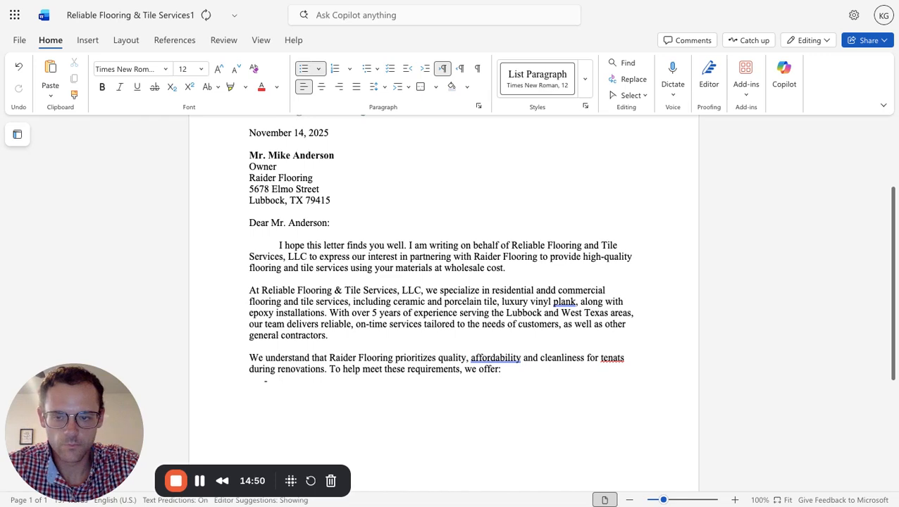
{"action": "type", "text": " A"}
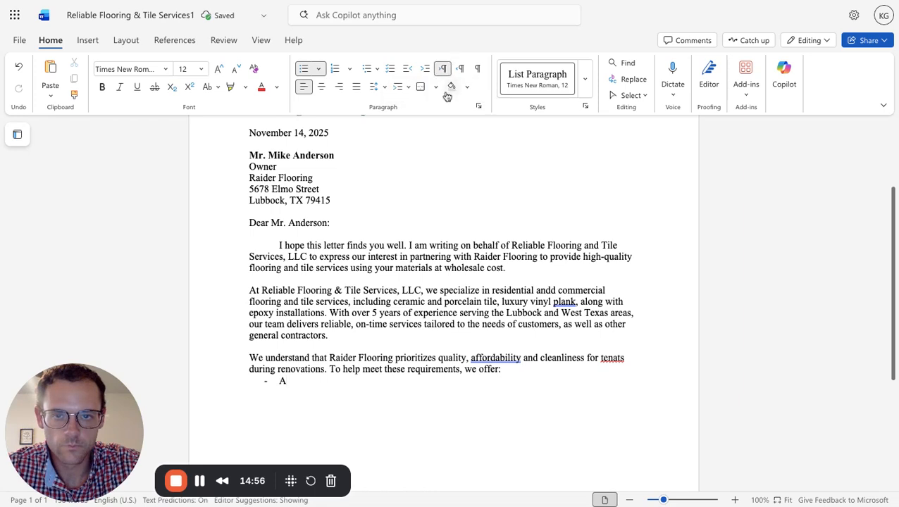
{"action": "left_click", "coordinate": [319, 71]}
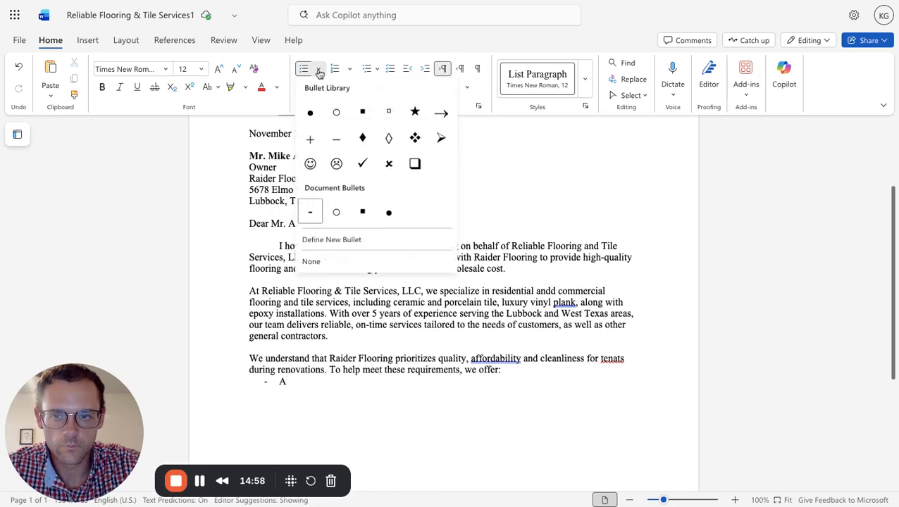
{"action": "left_click", "coordinate": [326, 261]}
{"action": "key", "text": "BackSpace"}
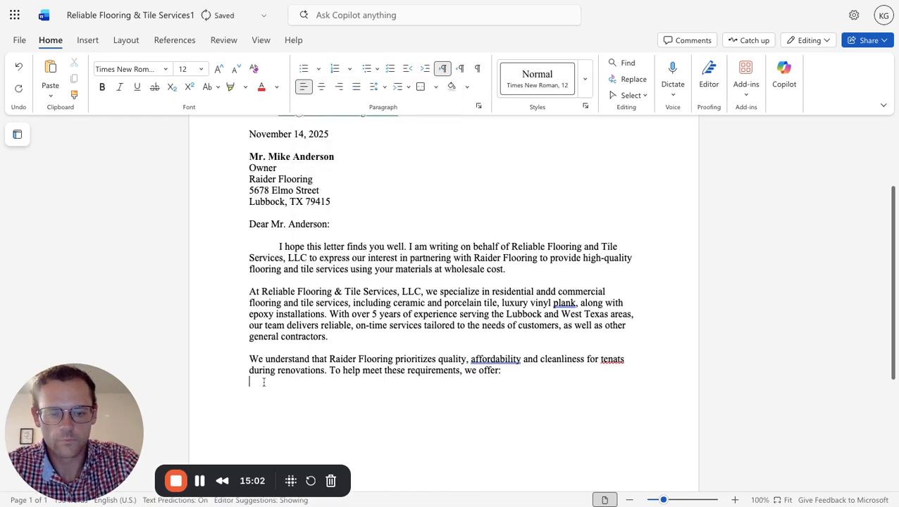
Start a dashed list below the third paragraph with the item text "A dedicated team who coordinates".
{"action": "type", "text": "- A de"}
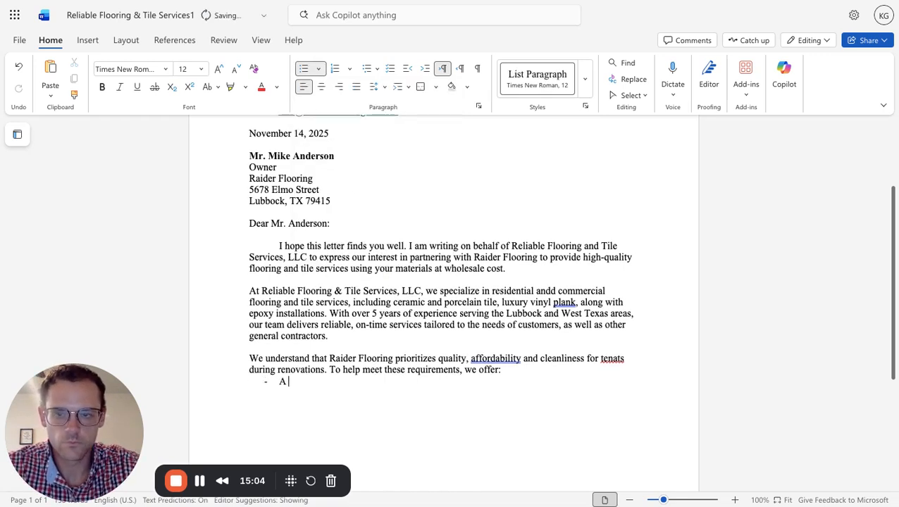
{"action": "type", "text": "diciated"}
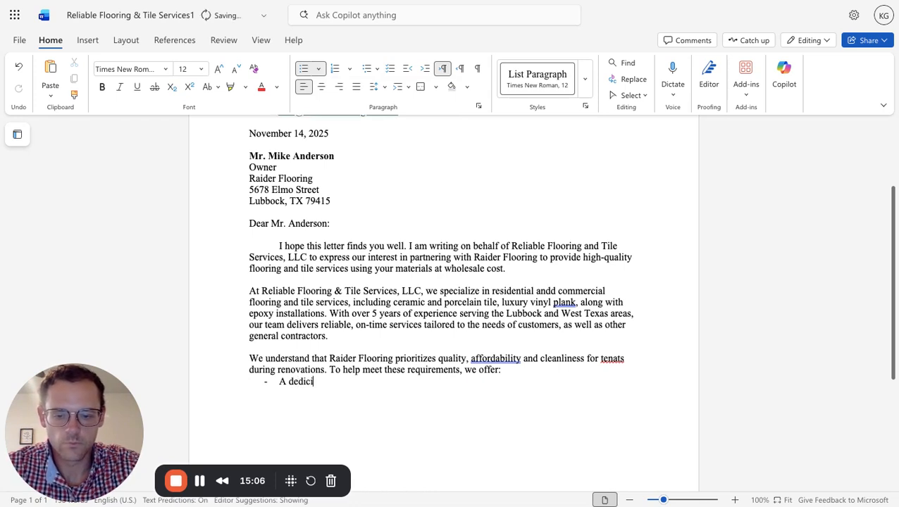
{"action": "key", "text": "BackSpace"}
{"action": "key", "text": "BackSpace"}
{"action": "key", "text": "BackSpace"}
{"action": "key", "text": "BackSpace"}
{"action": "key", "text": "BackSpace"}
{"action": "key", "text": "BackSpace"}
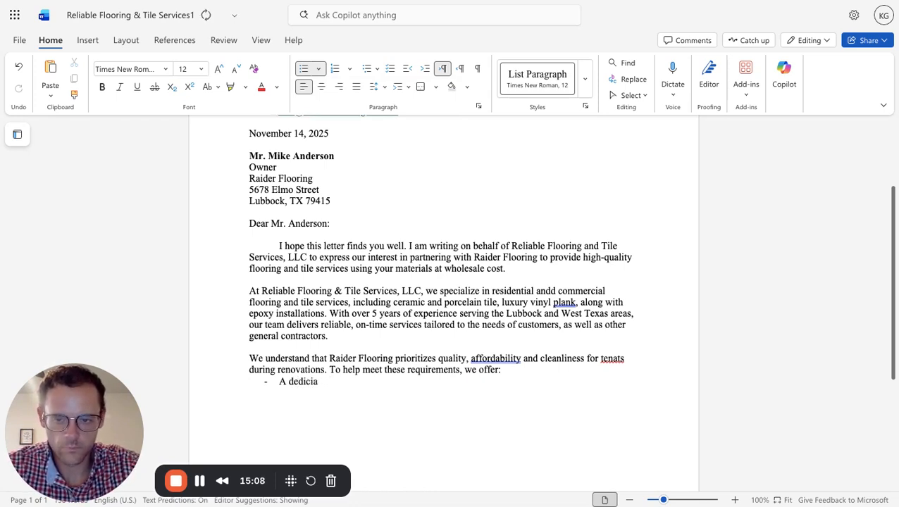
{"action": "type", "text": "cated"}
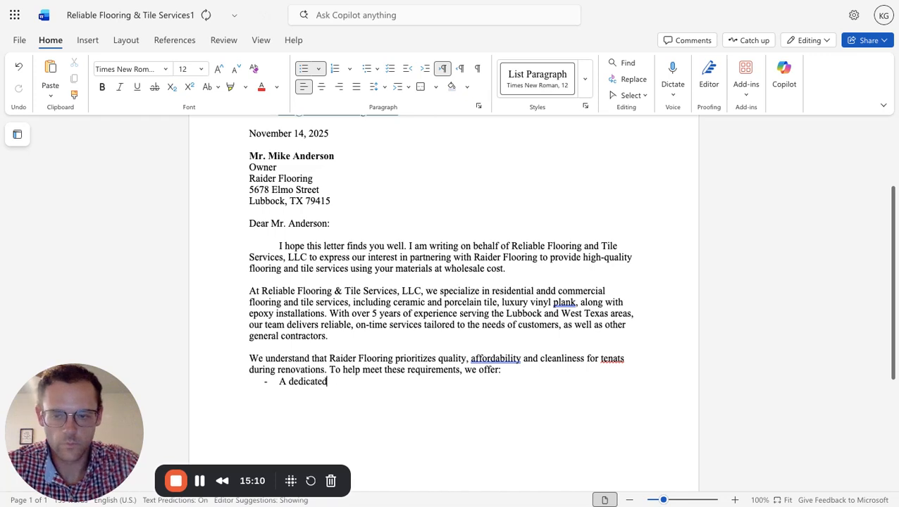
{"action": "type", "text": " team"}
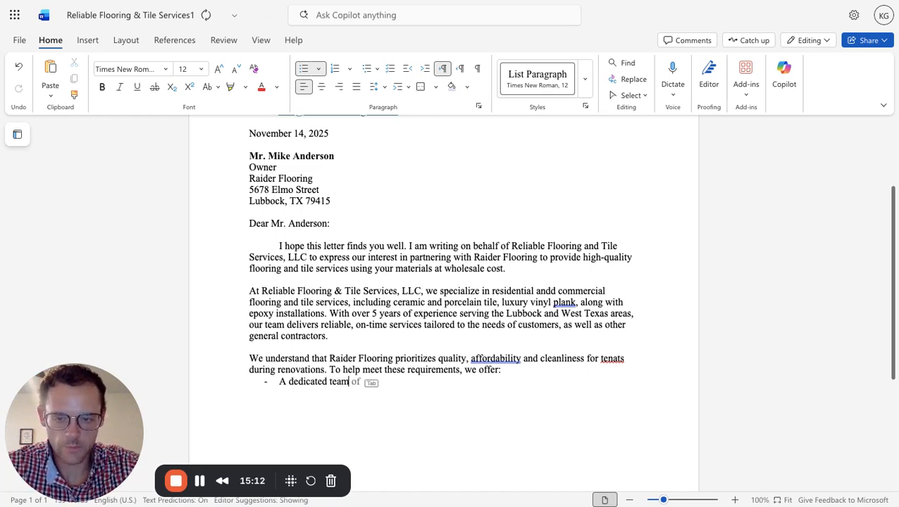
{"action": "type", "text": " who coord"}
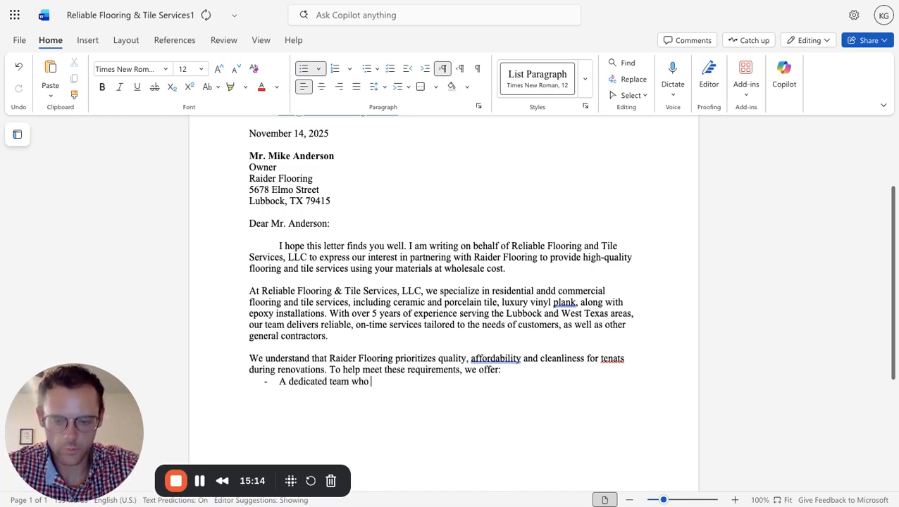
{"action": "type", "text": "in"}
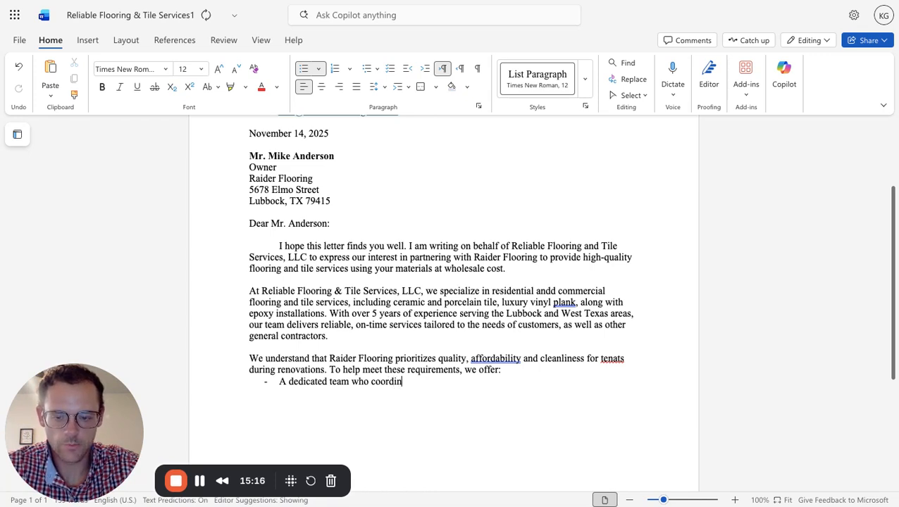
{"action": "type", "text": "ates sch"}
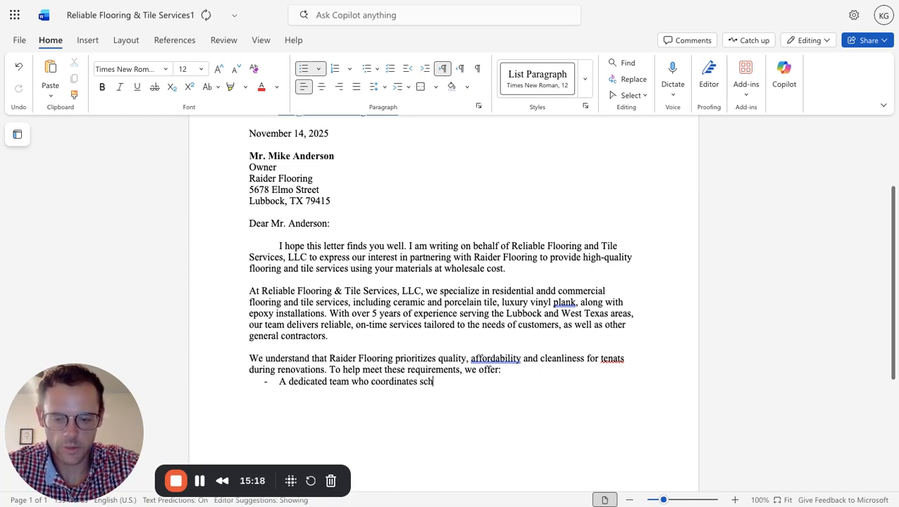
{"action": "type", "text": "eduling, materials"}
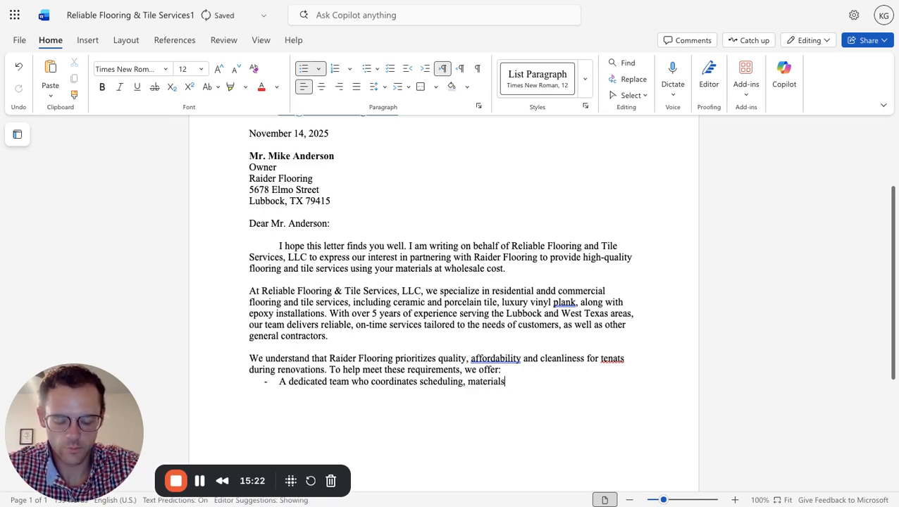
{"action": "type", "text": " and"}
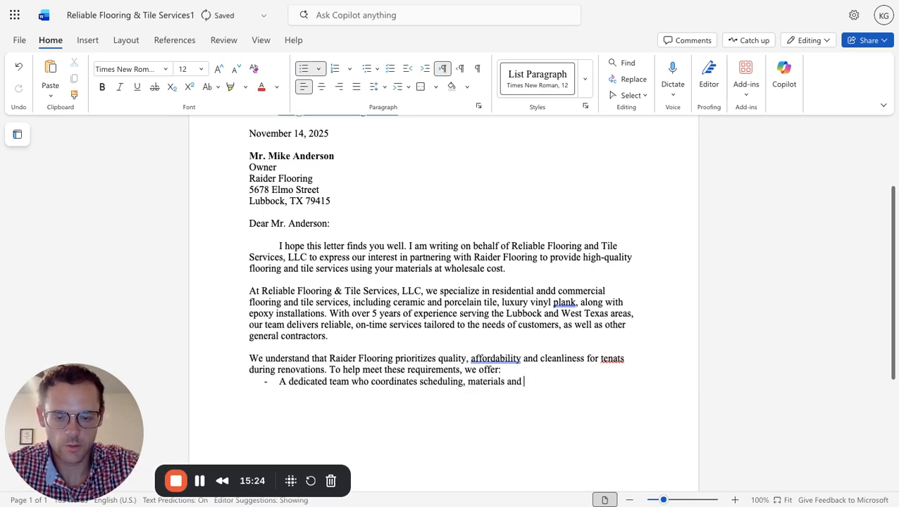
{"action": "type", "text": " general con"}
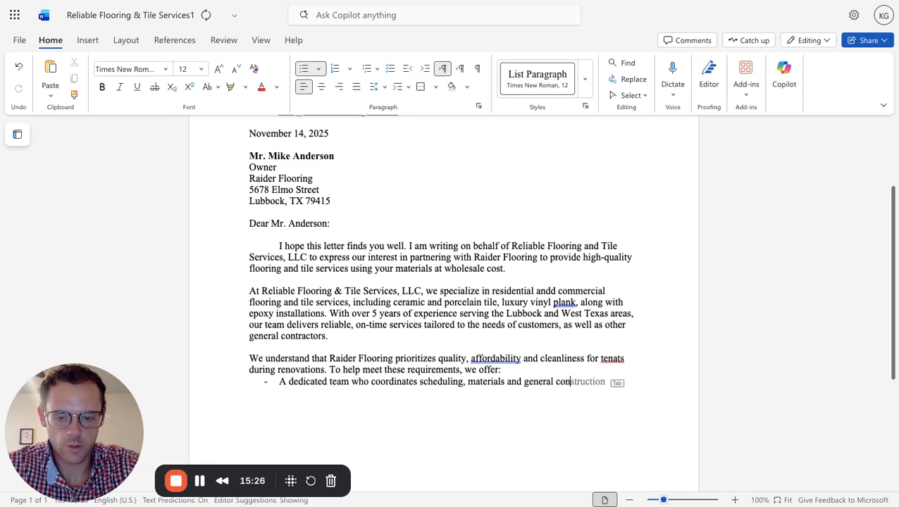
{"action": "type", "text": "tractors if"}
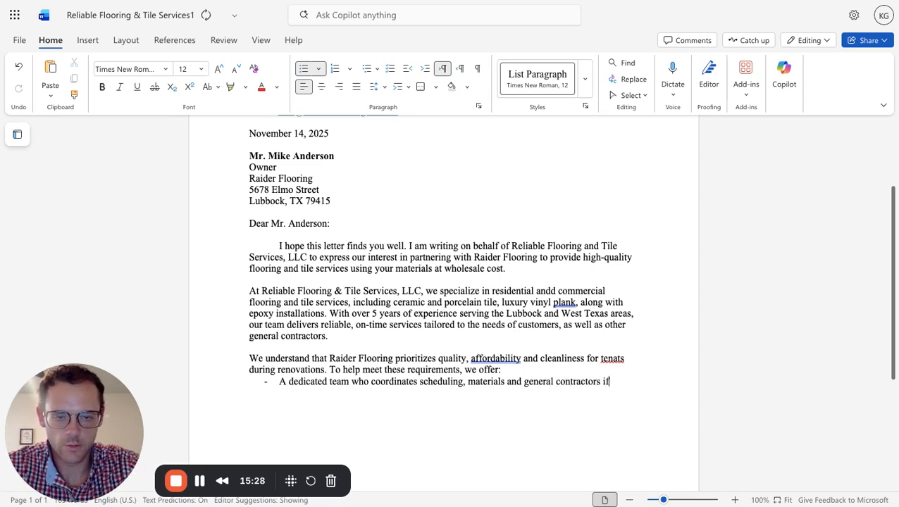
{"action": "type", "text": " needed"}
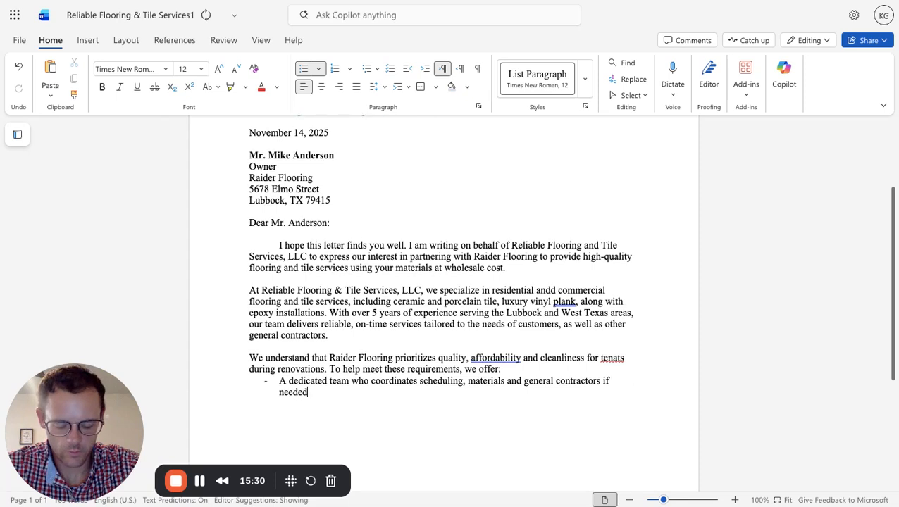
{"action": "type", "text": ":"}
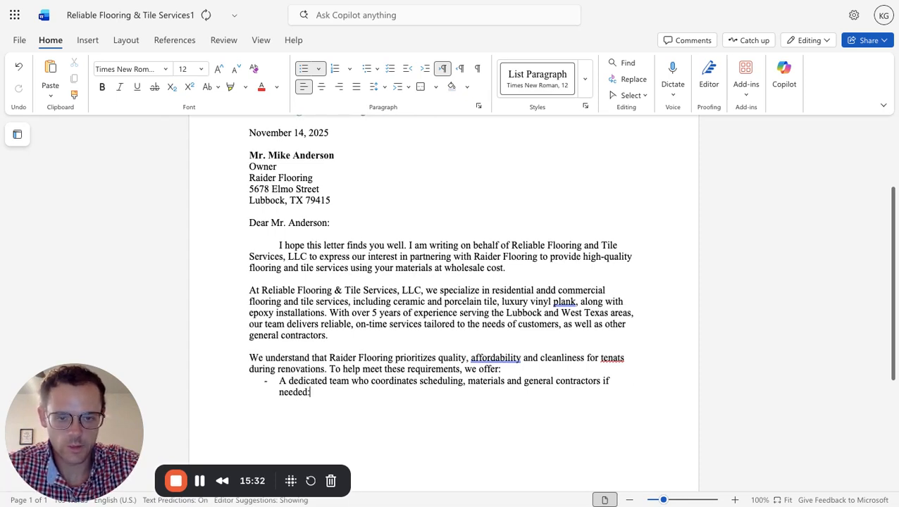
Complete the first list item after "coordinates" with "scheduling, materials and general contractors if needed;".
{"action": "key", "text": "BackSpace"}
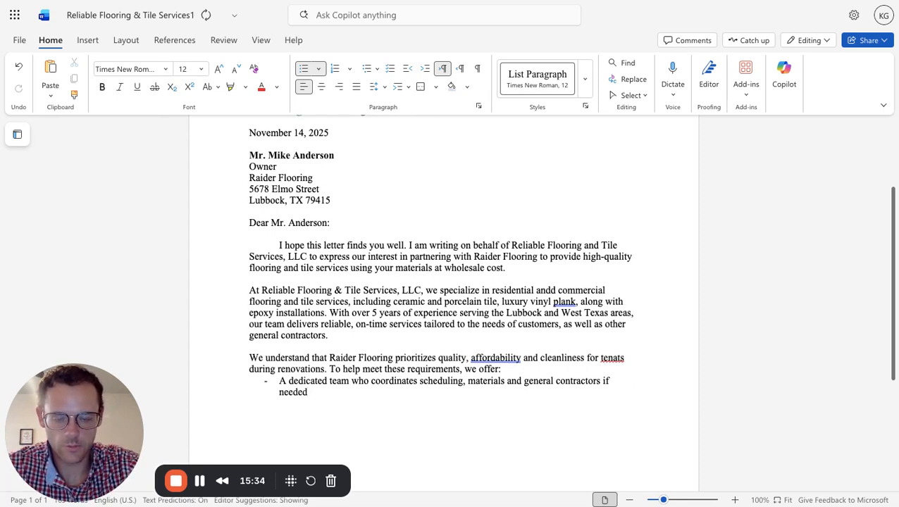
{"action": "type", "text": ";"}
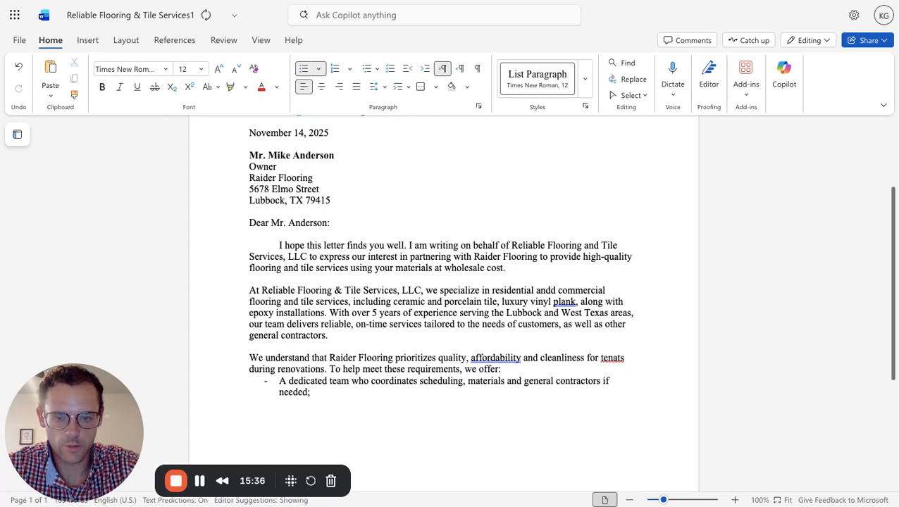
Add a second dashed list item reading "Certified installers and guaranteed workmanship".
{"action": "key", "text": "Return"}
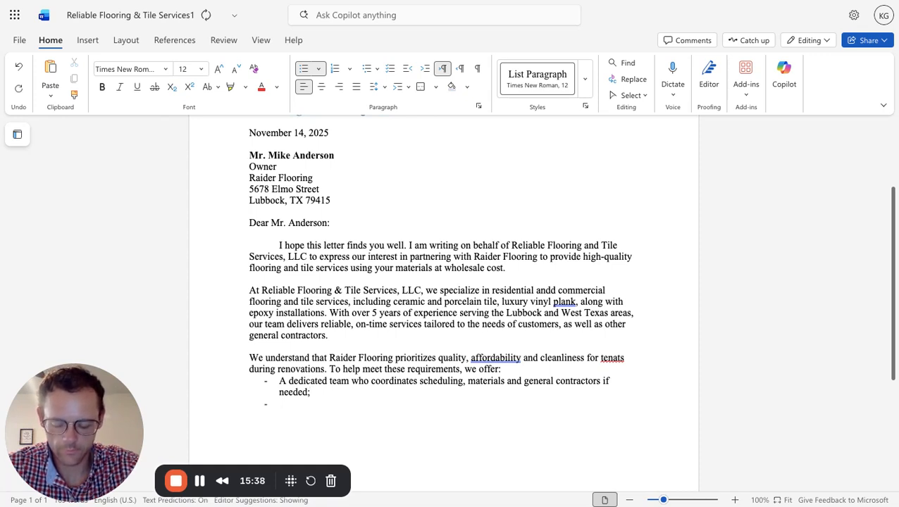
{"action": "type", "text": "C"}
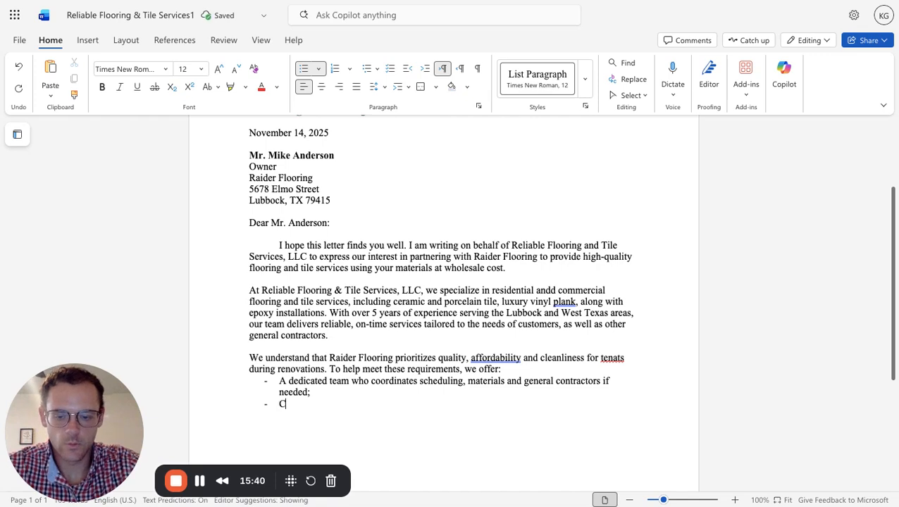
{"action": "type", "text": "ertified"}
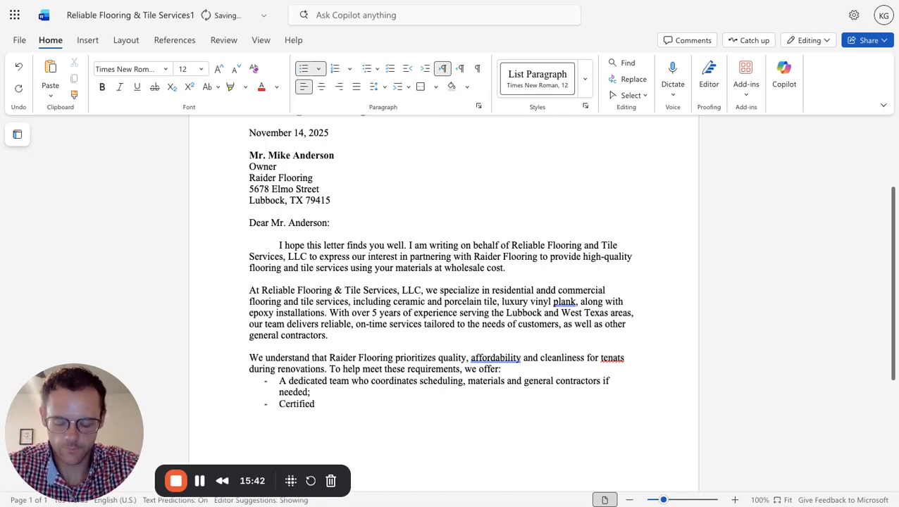
{"action": "type", "text": " insta"}
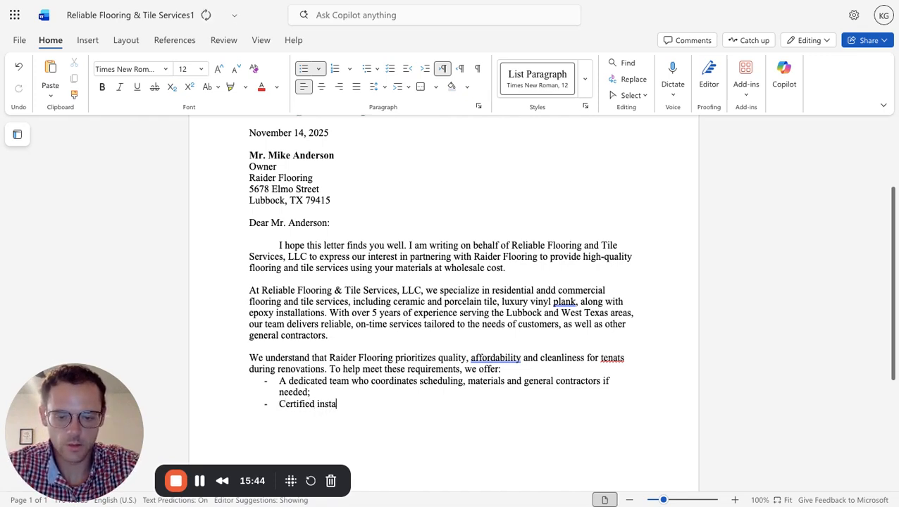
{"action": "type", "text": "llers and g"}
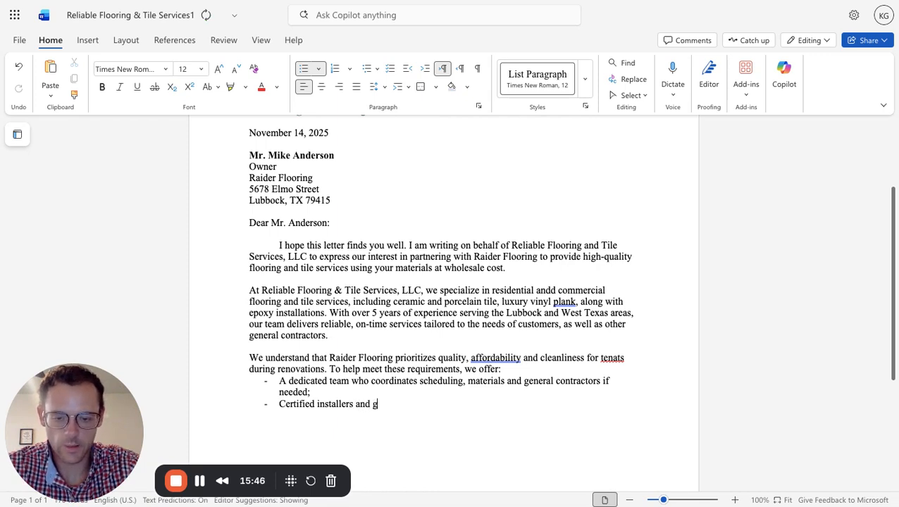
{"action": "type", "text": "uaranteed"}
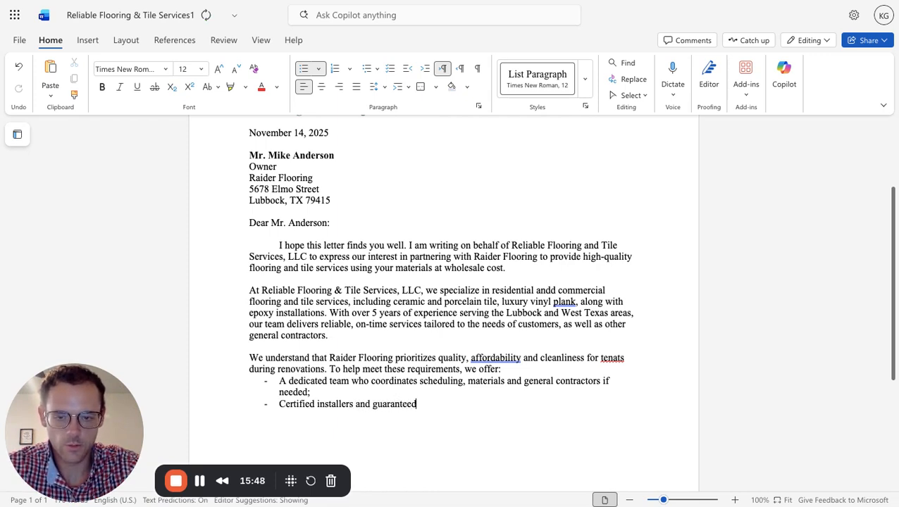
{"action": "type", "text": " workm"}
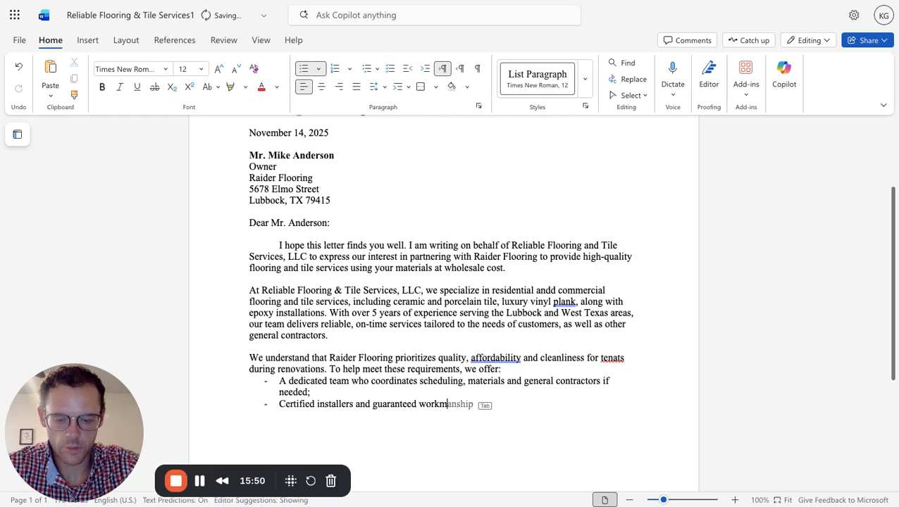
{"action": "type", "text": "anship"}
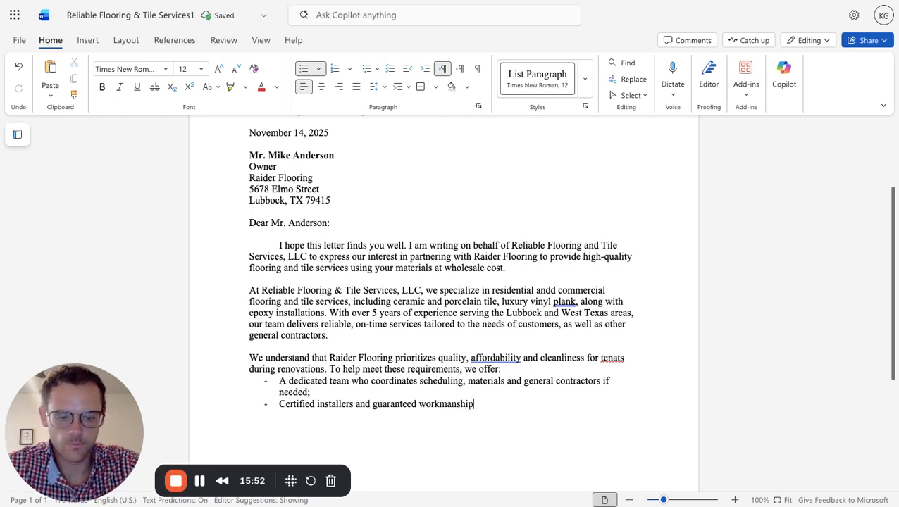
{"action": "type", "text": ":"}
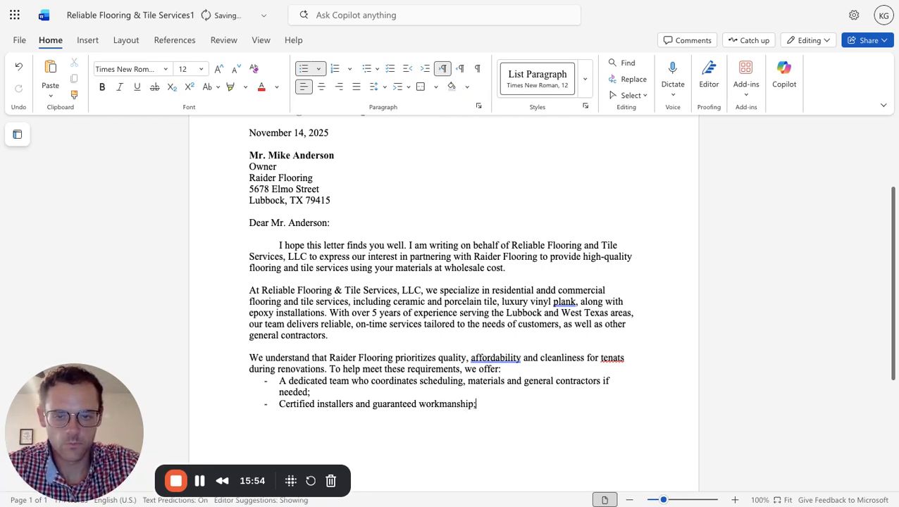
End the second list item with a semicolon and start a third dashed item reading "Competitive bundled pricing".
{"action": "key", "text": "Return"}
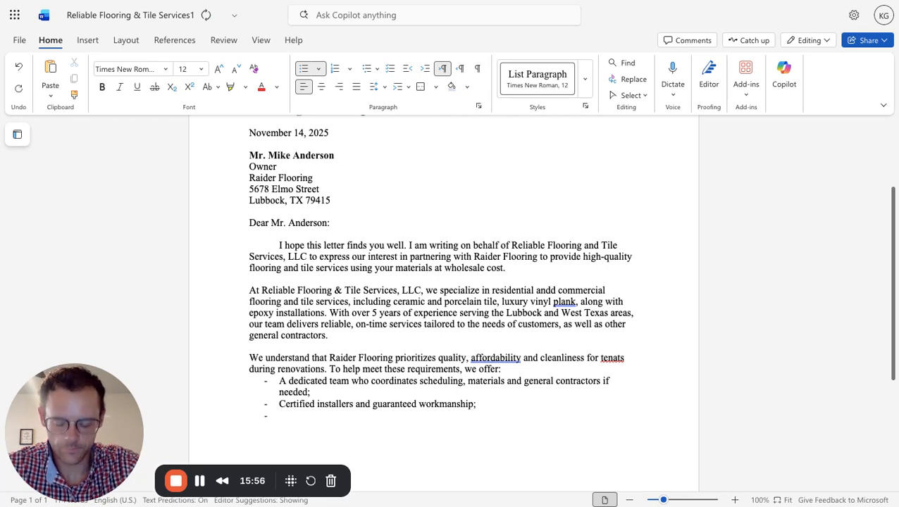
{"action": "type", "text": "C"}
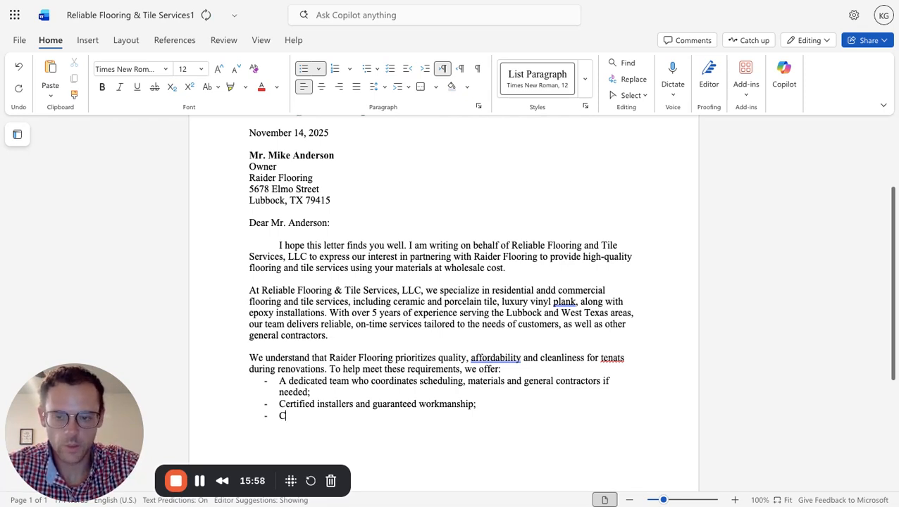
{"action": "type", "text": "ompetitiv"}
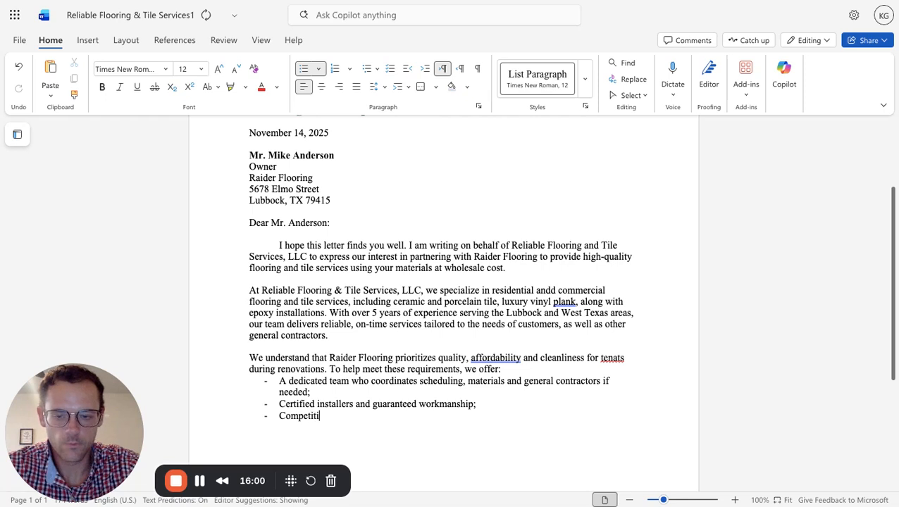
{"action": "key", "text": "BackSpace"}
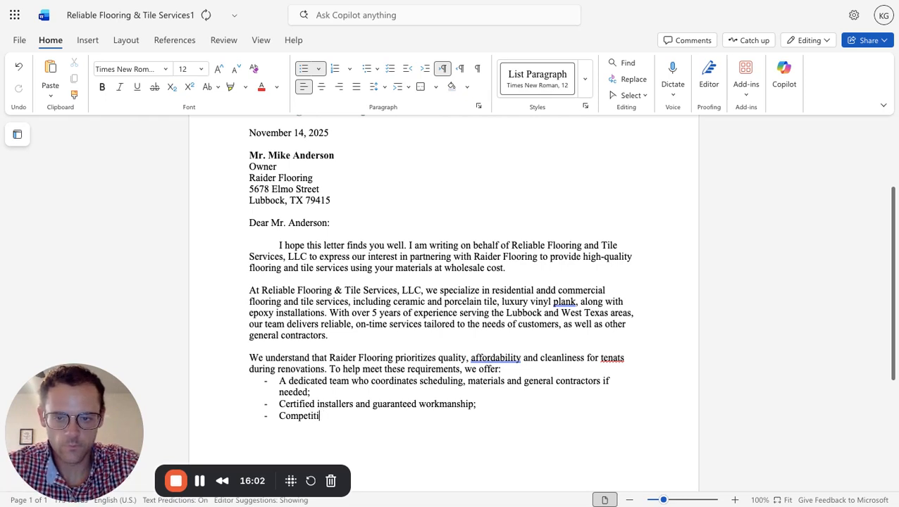
{"action": "type", "text": "ve b"}
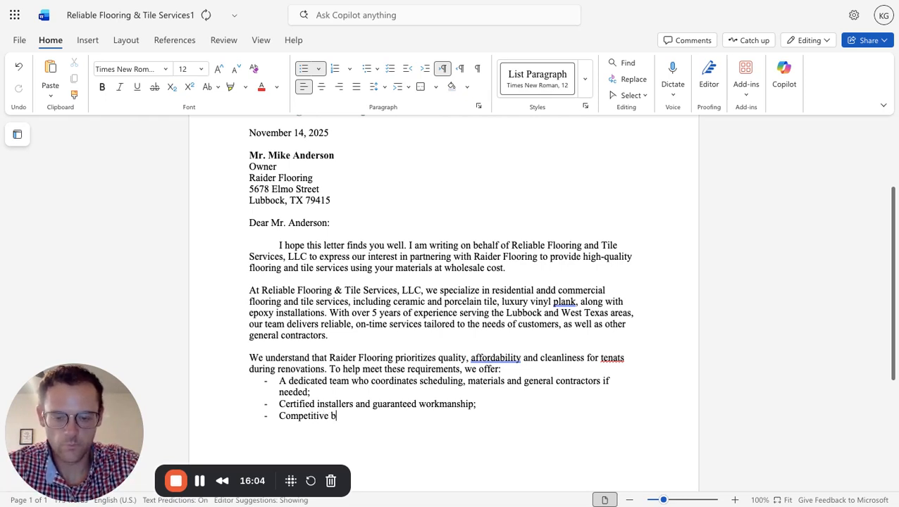
{"action": "type", "text": "undled p"}
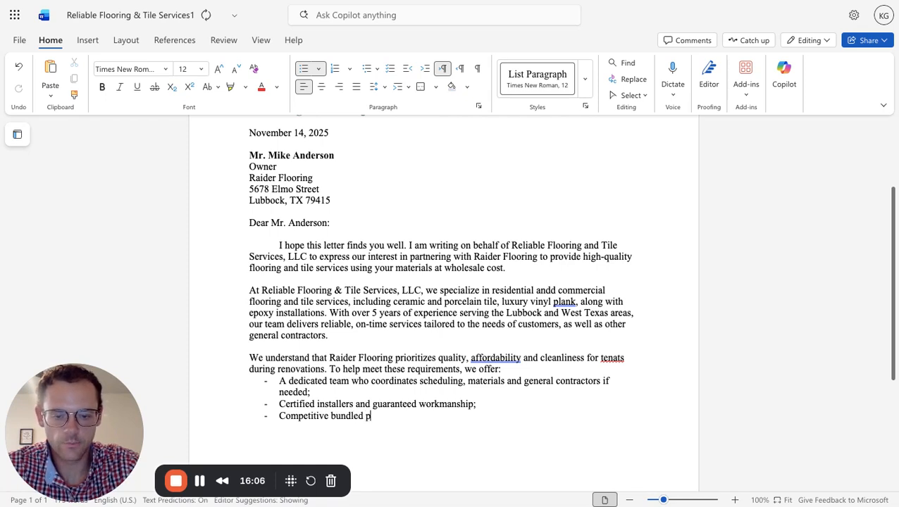
{"action": "type", "text": "ricing a"}
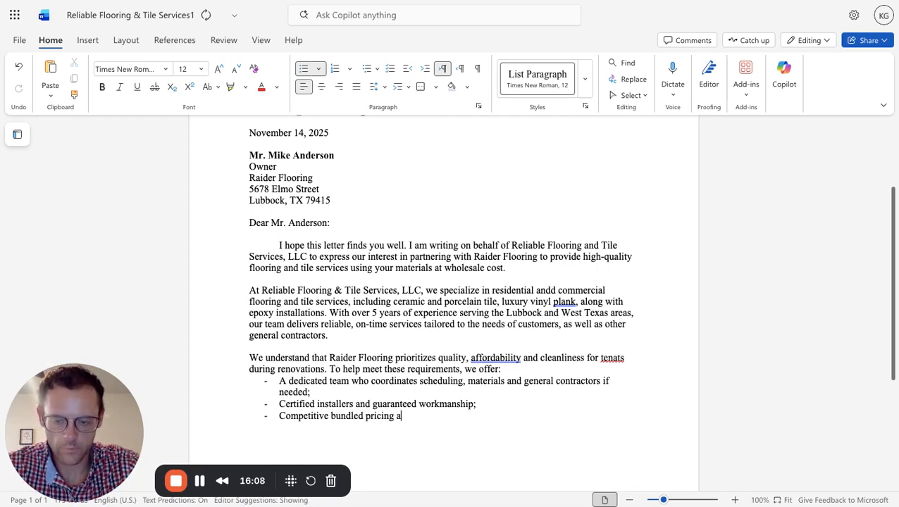
{"action": "type", "text": "nd detailed sc"}
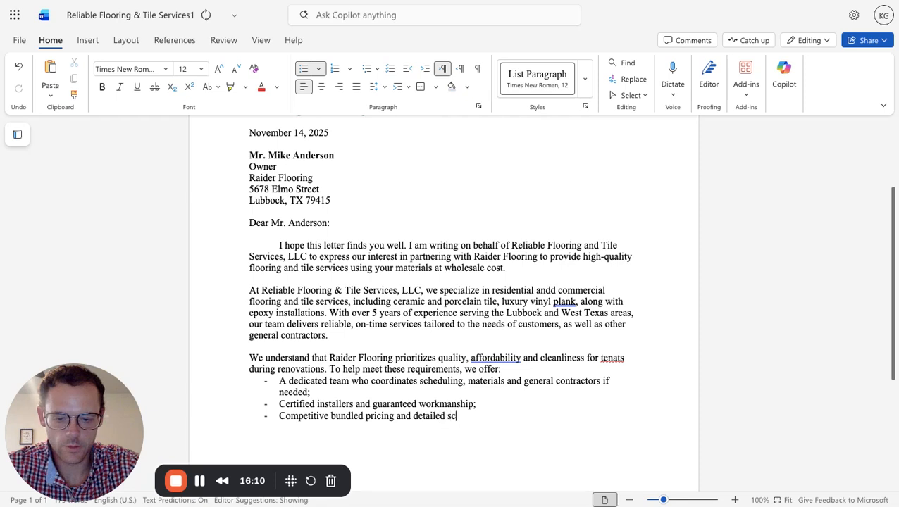
{"action": "type", "text": "ope prop"}
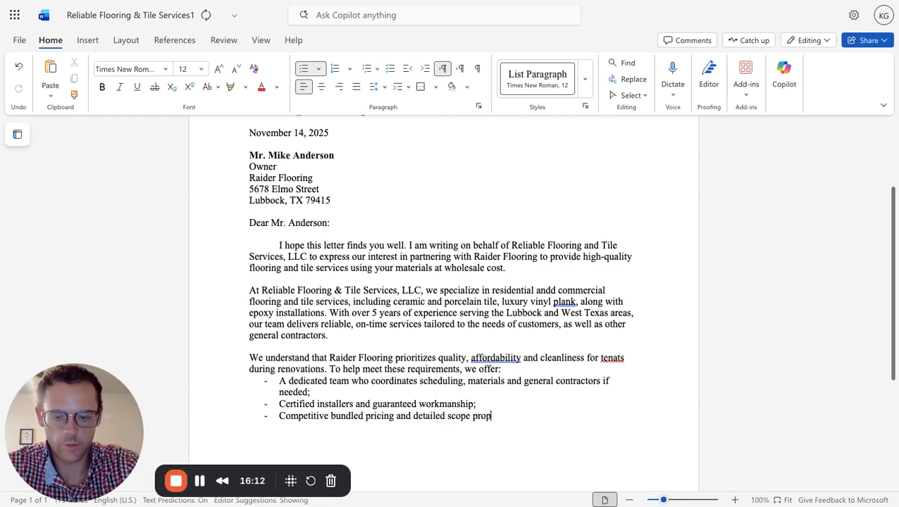
{"action": "type", "text": "osals"}
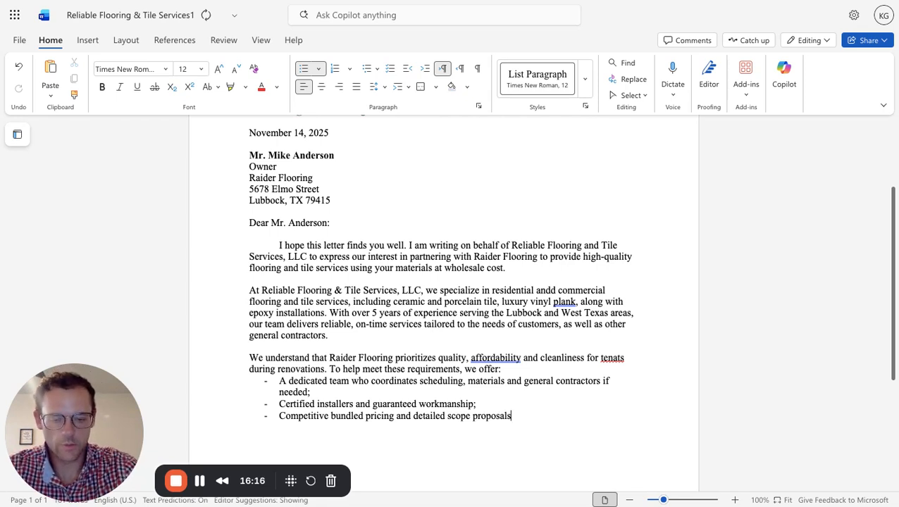
{"action": "type", "text": "."}
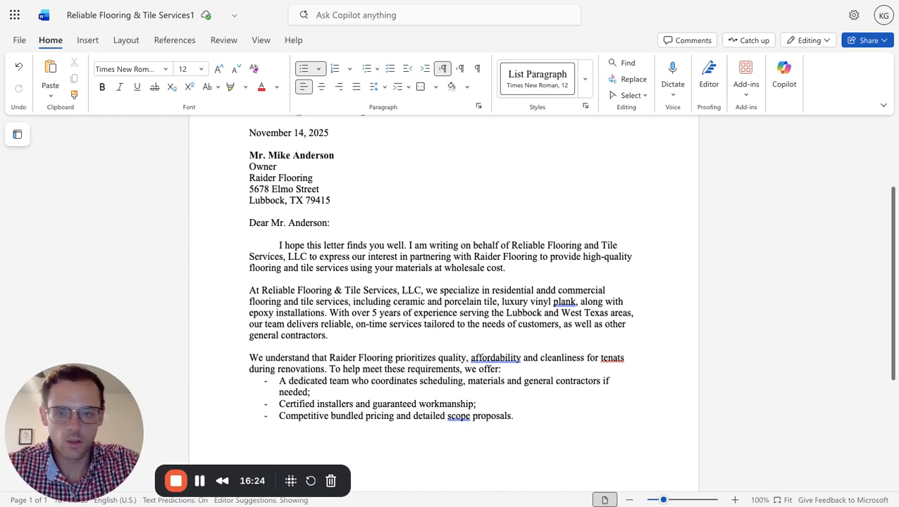
End the dashed list and, after a blank line, start a new unindented paragraph with "We are welcoming".
{"action": "scroll", "coordinate": [441, 282], "scroll_direction": "down", "scroll_amount": 3}
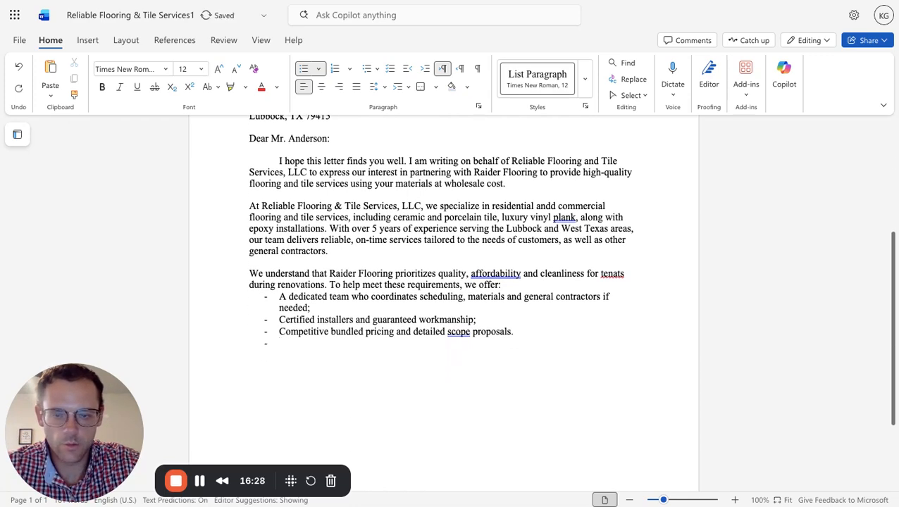
{"action": "key", "text": "BackSpace"}
{"action": "key", "text": "BackSpace"}
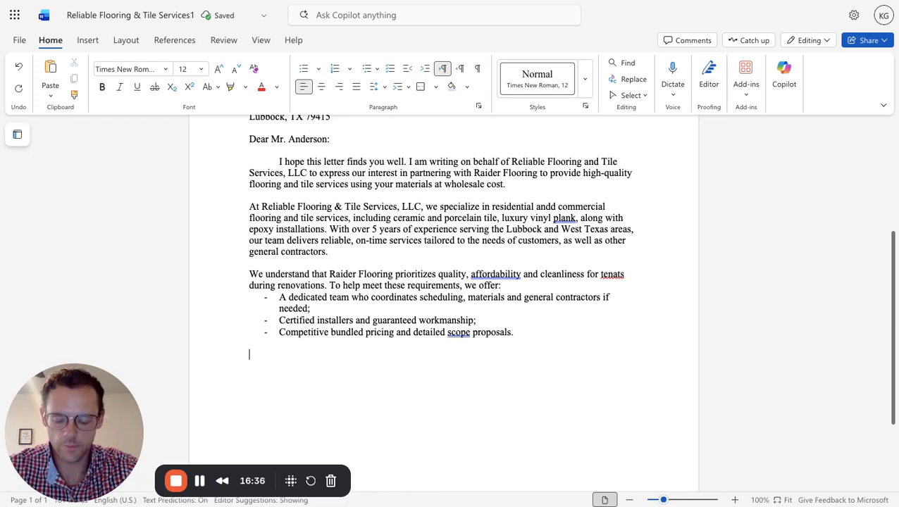
{"action": "type", "text": "We ar"}
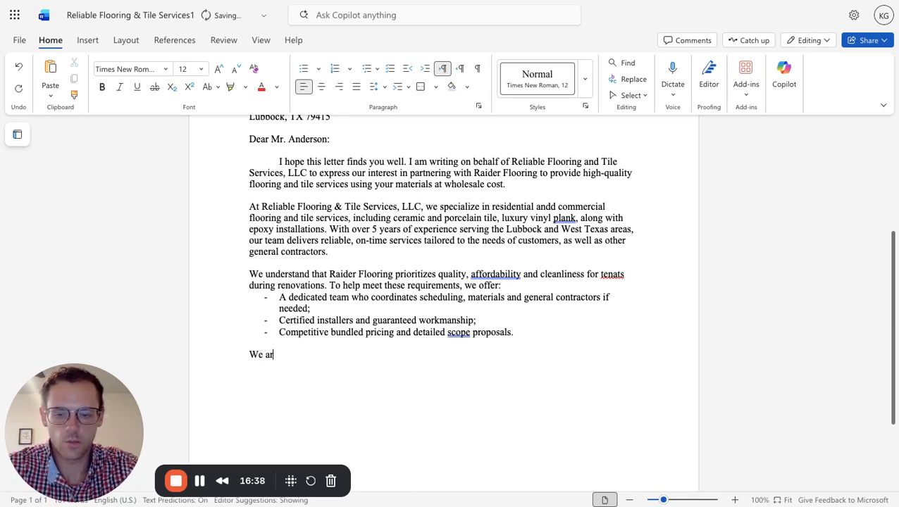
{"action": "type", "text": "e welcoming"}
{"action": "key", "text": "BackSpace"}
{"action": "key", "text": "BackSpace"}
{"action": "key", "text": "BackSpace"}
{"action": "key", "text": "BackSpace"}
{"action": "key", "text": "BackSpace"}
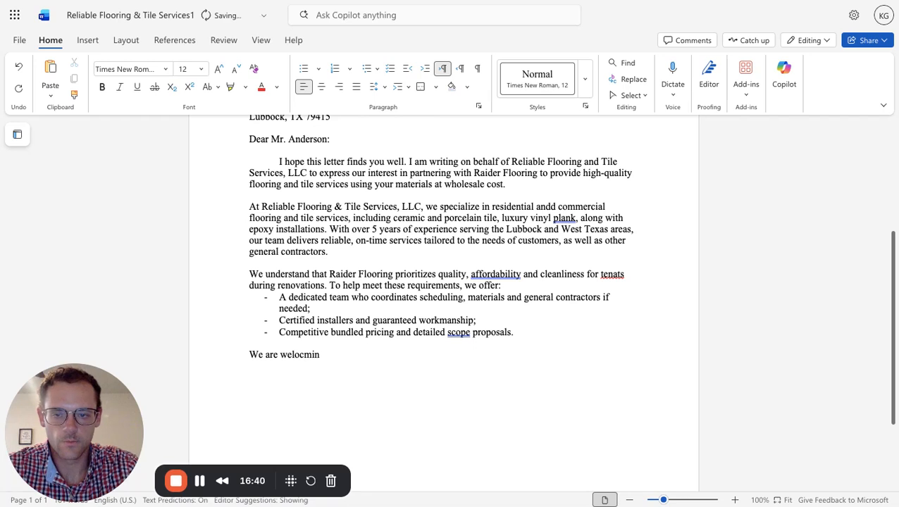
{"action": "key", "text": "BackSpace"}
{"action": "key", "text": "BackSpace"}
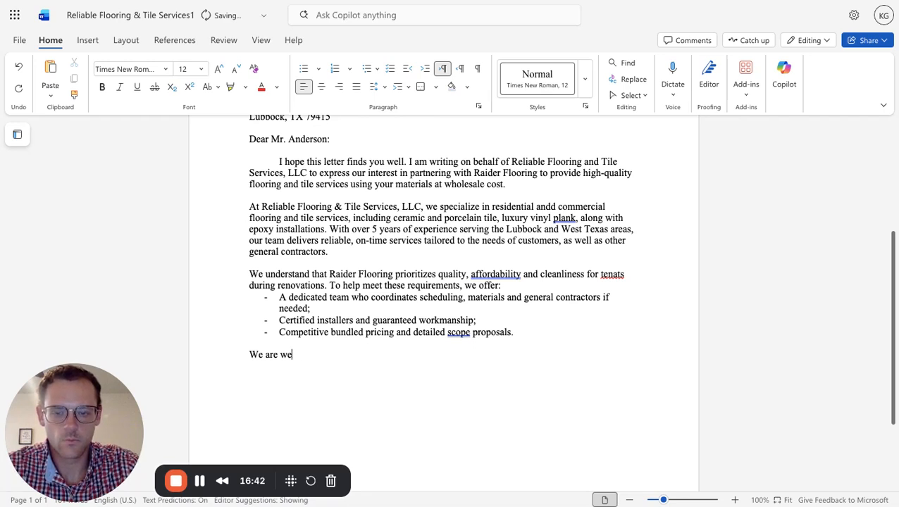
{"action": "type", "text": "lcoming"}
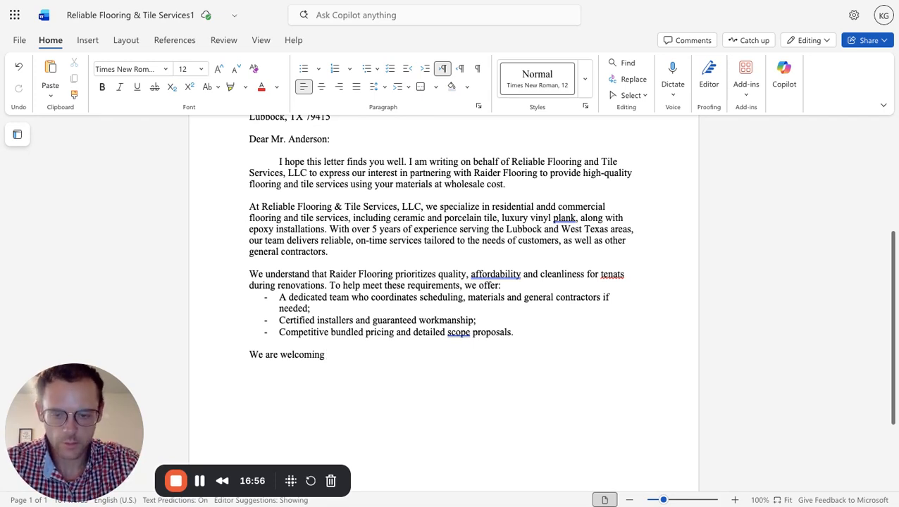
Continue the paragraph after "We are welcoming" with "the opportunity to meet with you to discuss our partnership needs".
{"action": "type", "text": "the opport"}
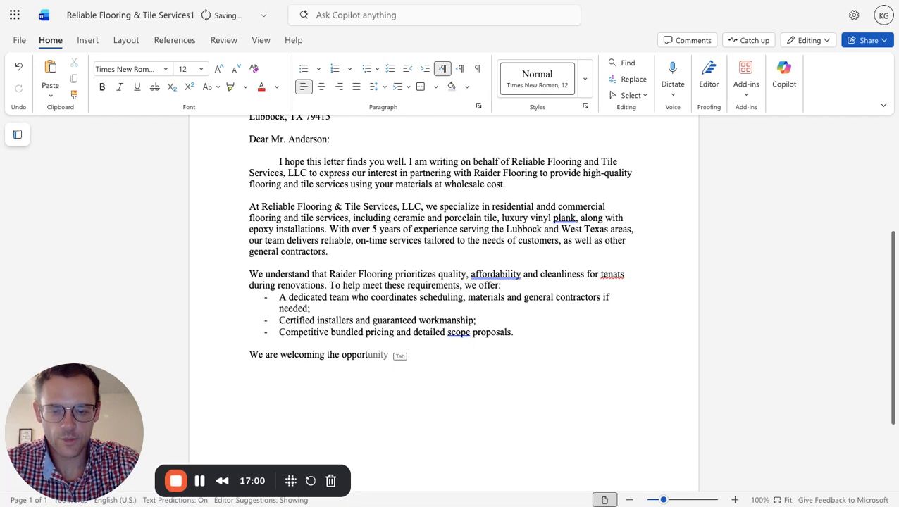
{"action": "type", "text": "unity"}
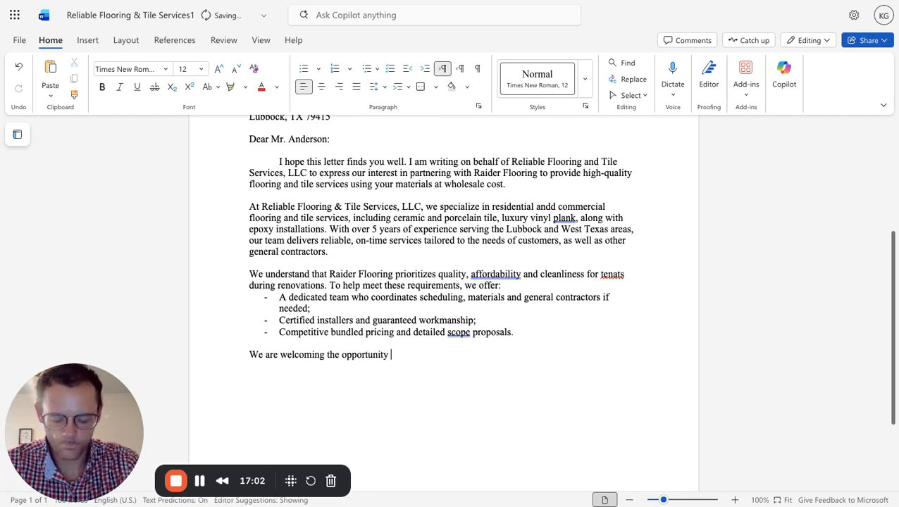
{"action": "type", "text": "to meet with "}
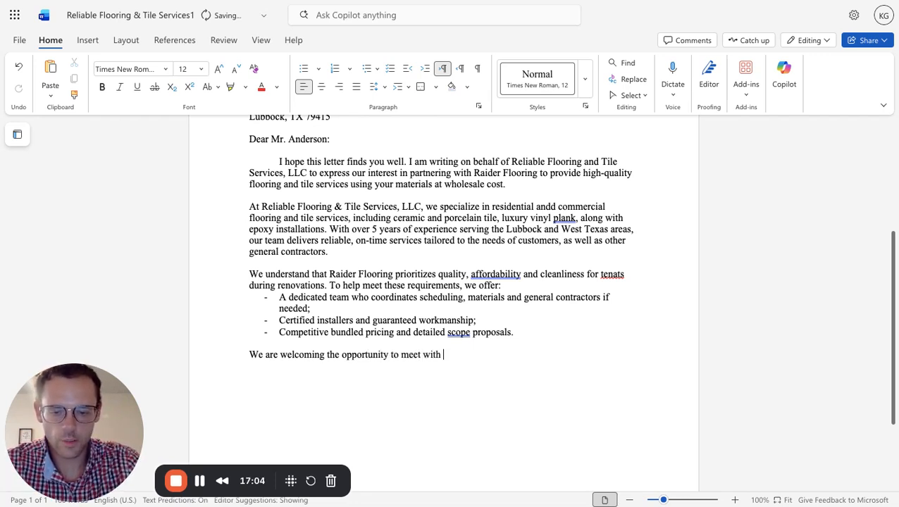
{"action": "type", "text": "you "}
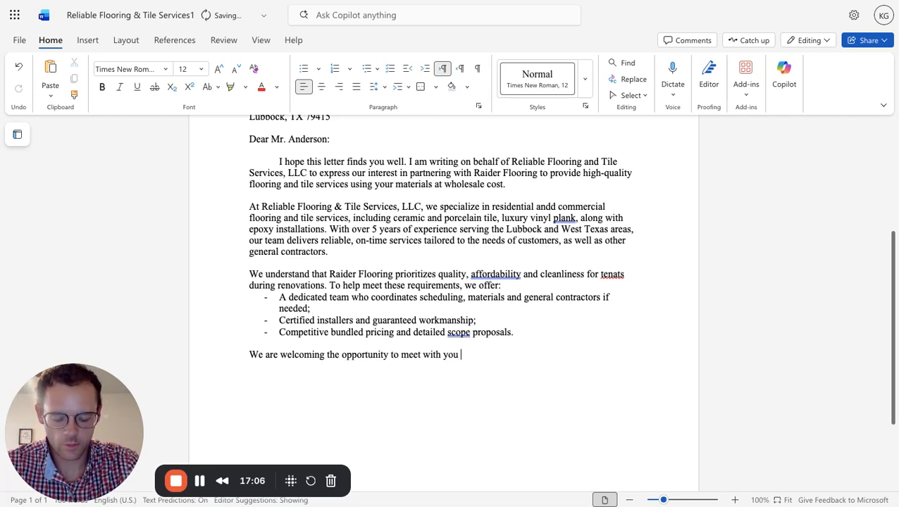
{"action": "type", "text": "to dis"}
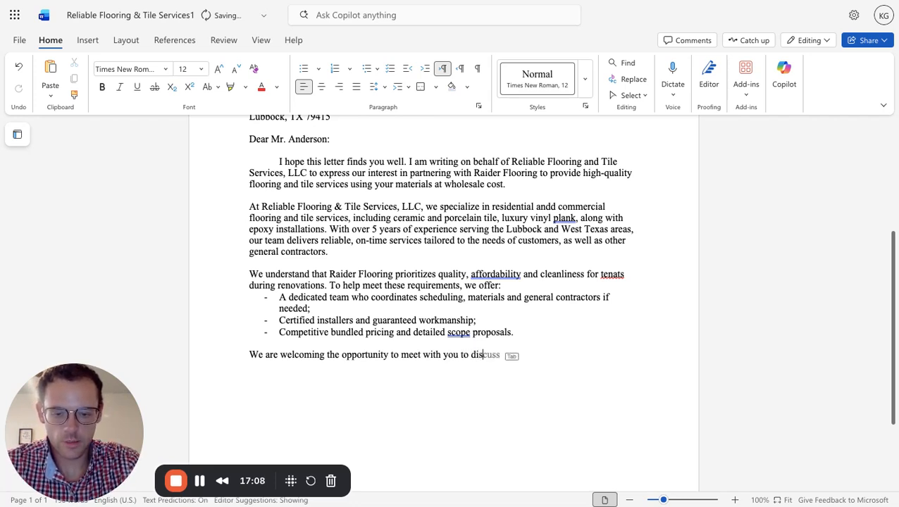
{"action": "type", "text": "cuss ou"}
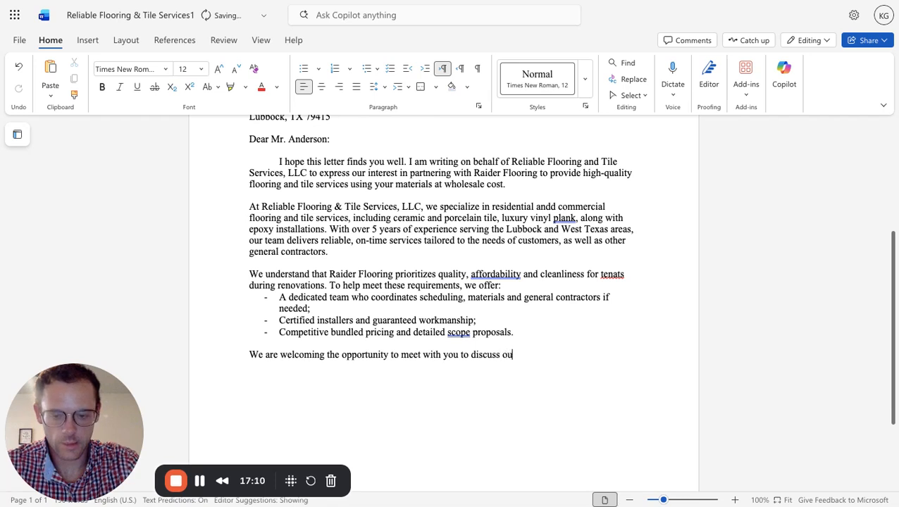
{"action": "type", "text": "r partnershi"}
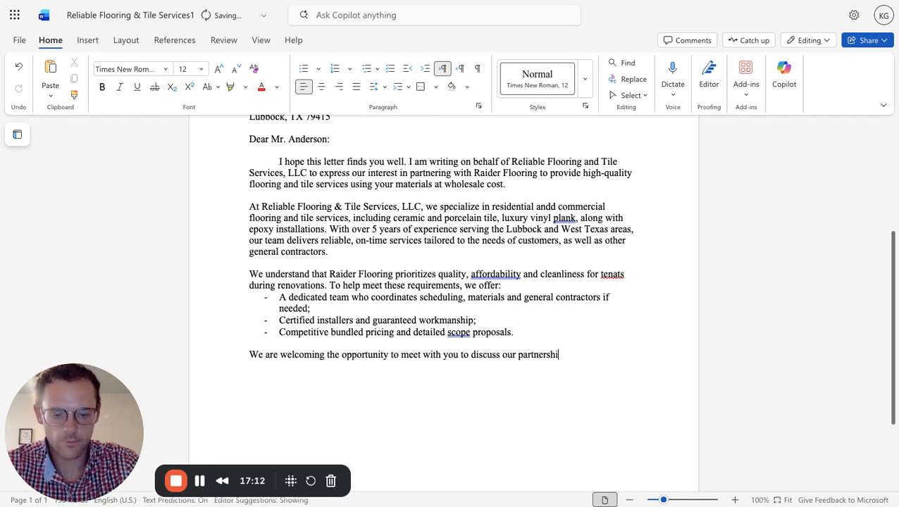
{"action": "type", "text": "p needs"}
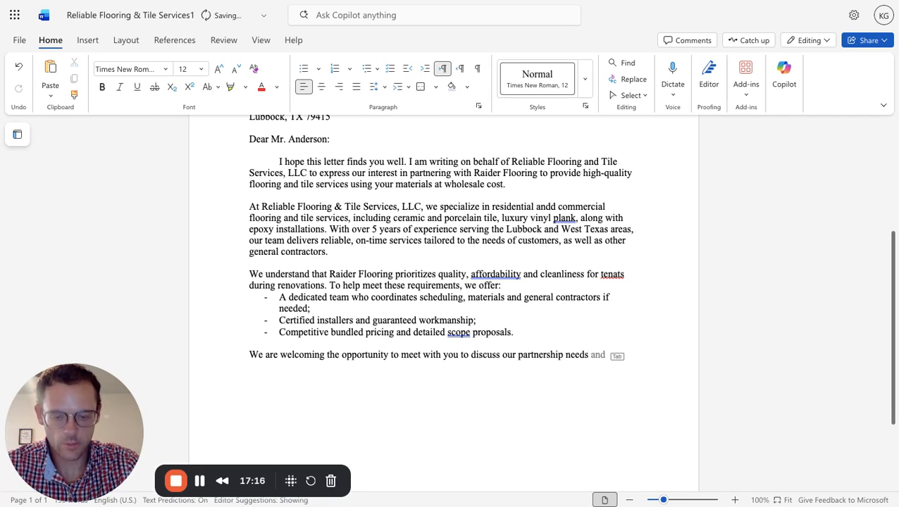
{"action": "type", "text": ", review"}
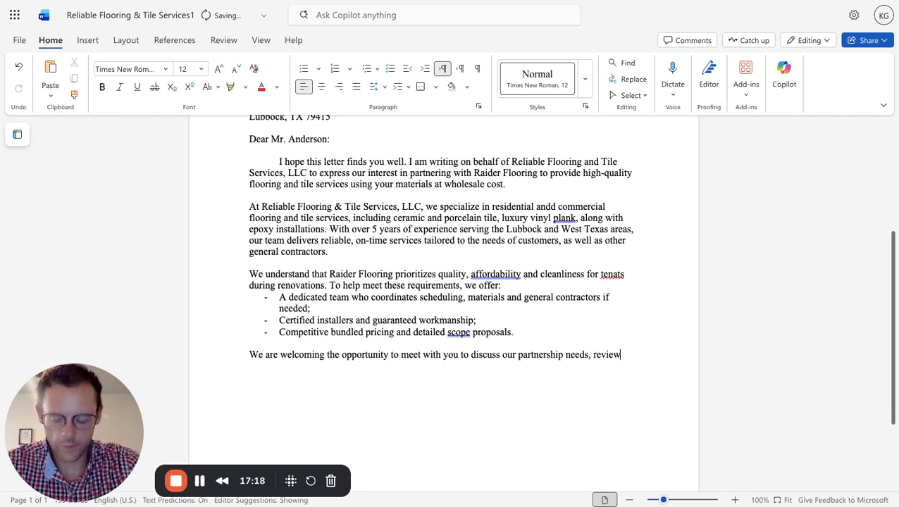
{"action": "type", "text": " past "}
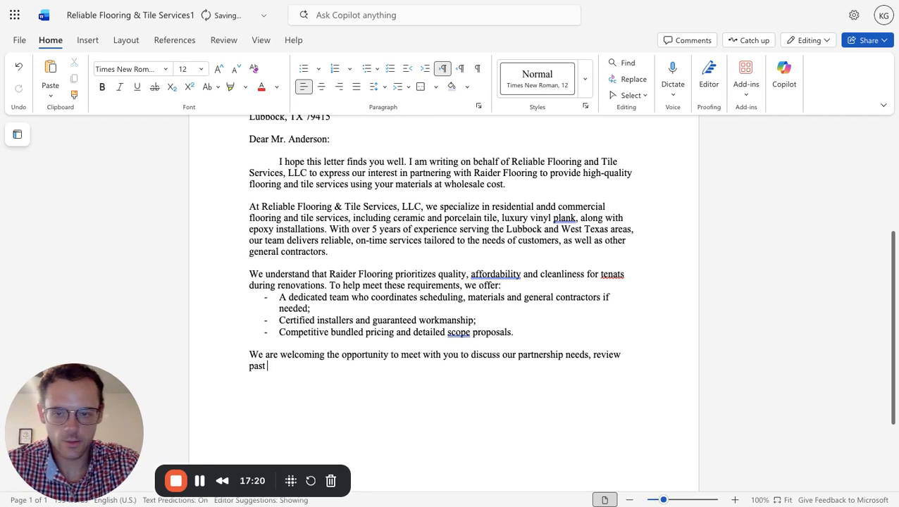
{"action": "type", "text": "pa"}
Extend the closing paragraph's sentence after "partnership needs" with ", review past projects".
{"action": "key", "text": "BackSpace"}
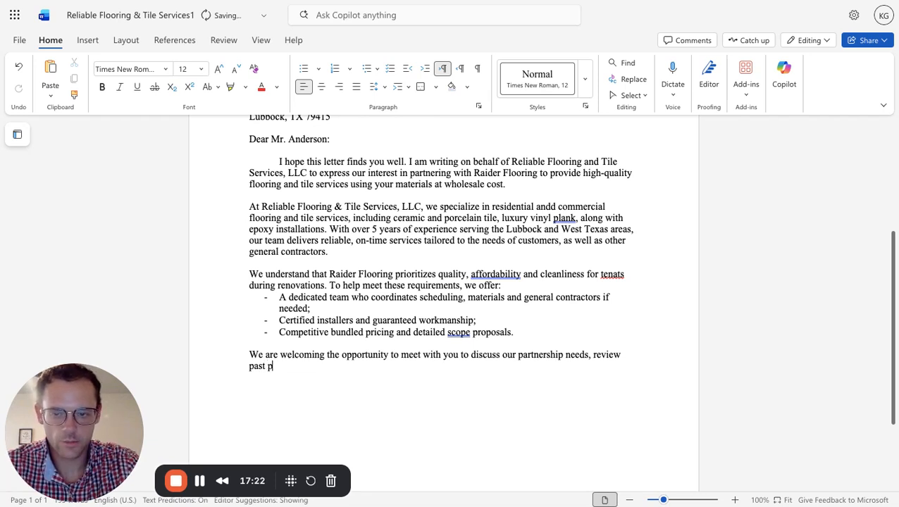
{"action": "type", "text": "roe"}
{"action": "key", "text": "BackSpace"}
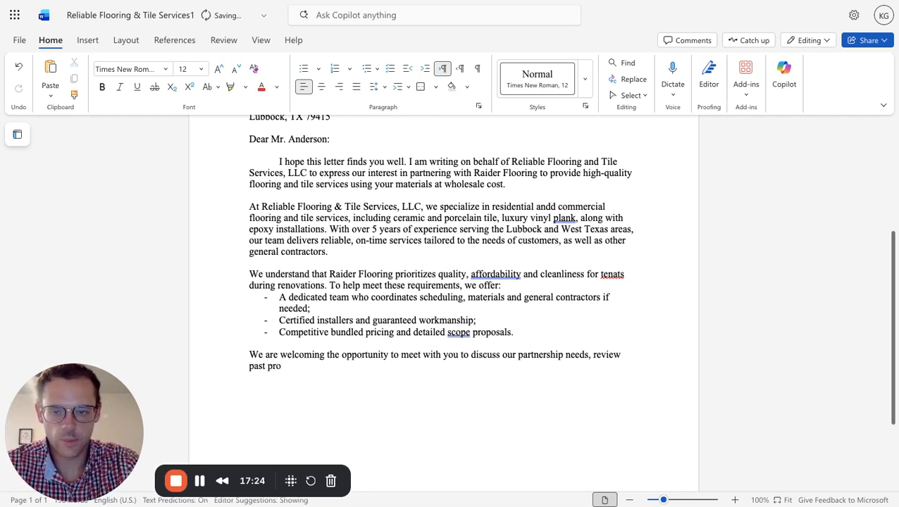
{"action": "type", "text": "jects"}
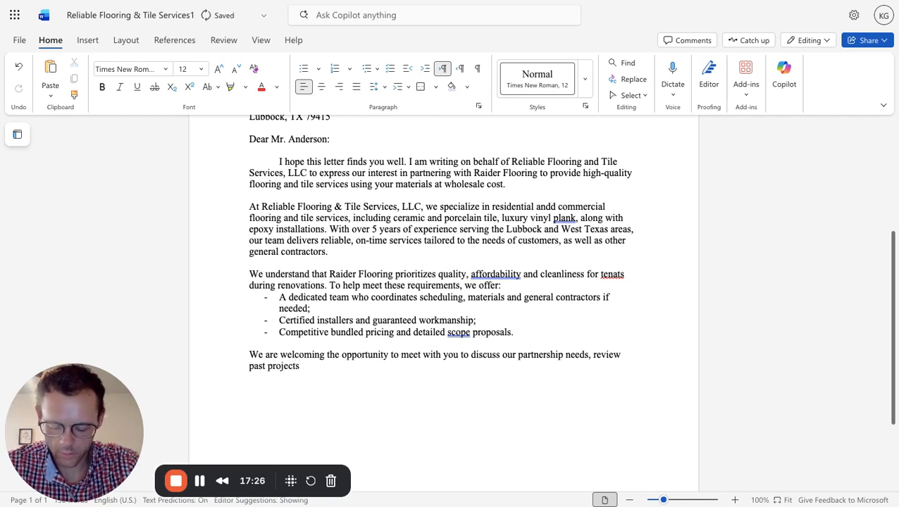
{"action": "type", "text": " referen"}
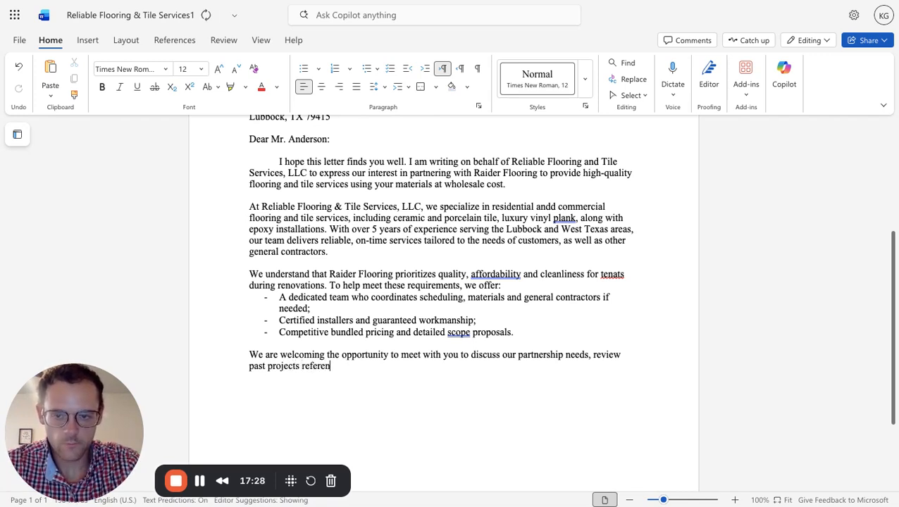
{"action": "type", "text": "ces and p"}
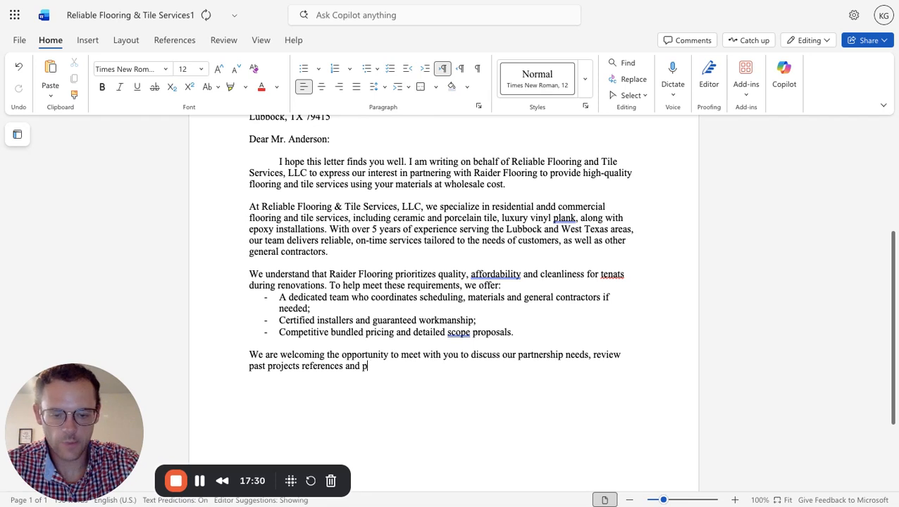
{"action": "type", "text": "rovide a "}
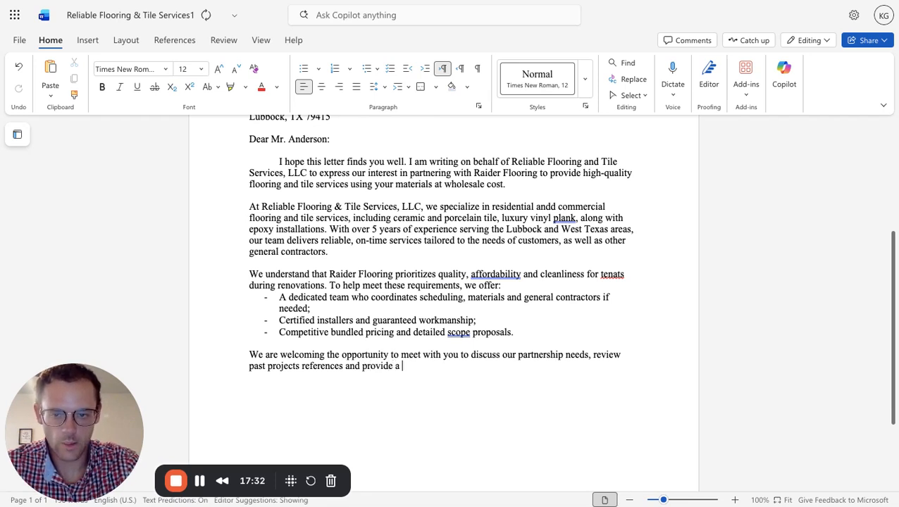
{"action": "type", "text": "custom propo"}
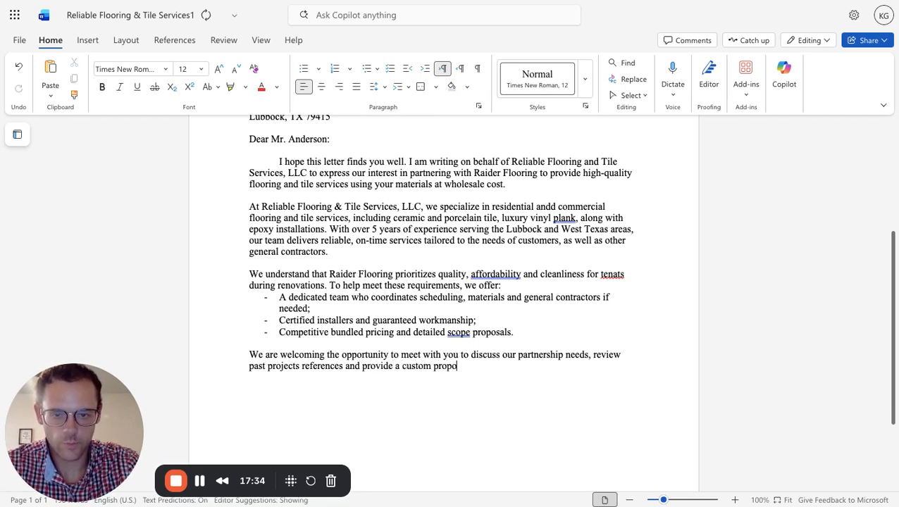
{"action": "type", "text": "sal"}
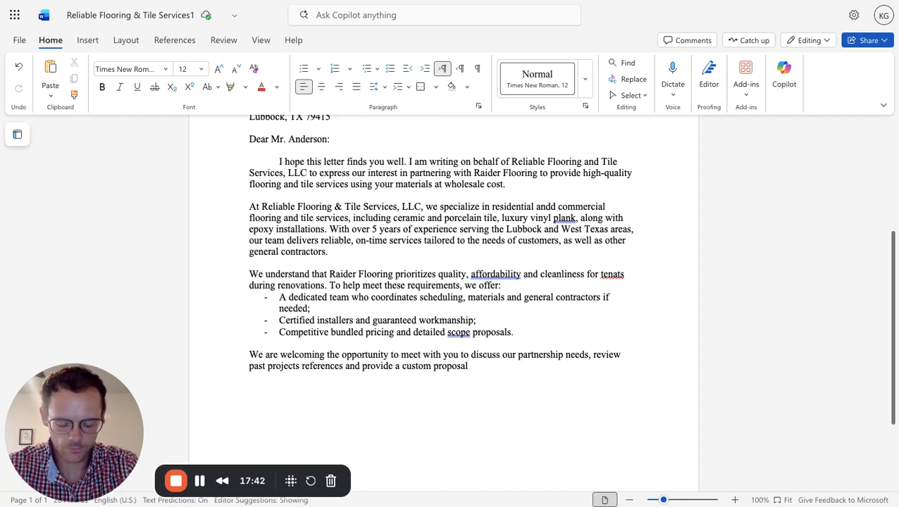
End the sentence after "proposal" with a period and start the next one with "We are confident that our services".
{"action": "type", "text": ". We a"}
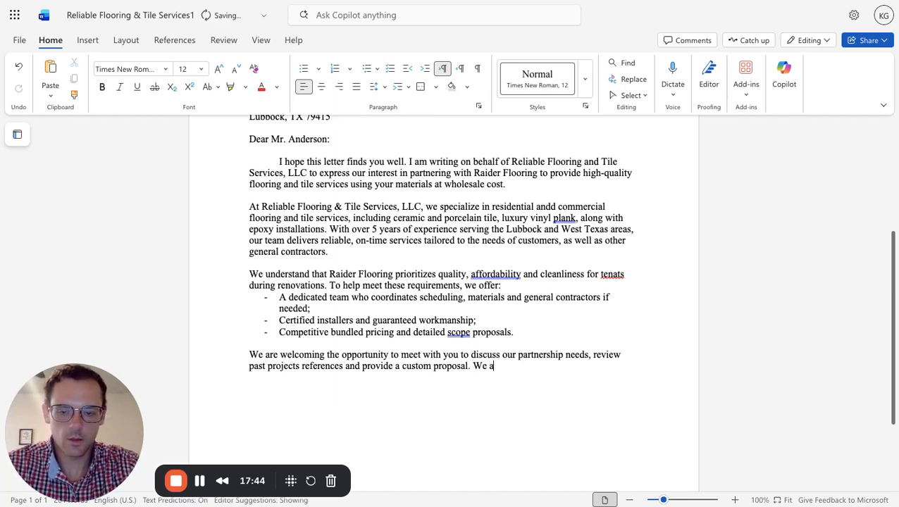
{"action": "type", "text": "re confi"}
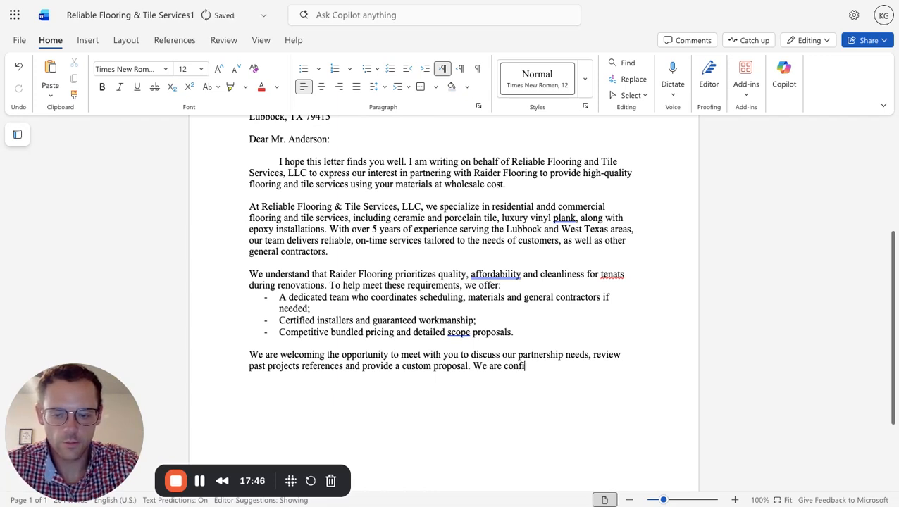
{"action": "type", "text": "dent th"}
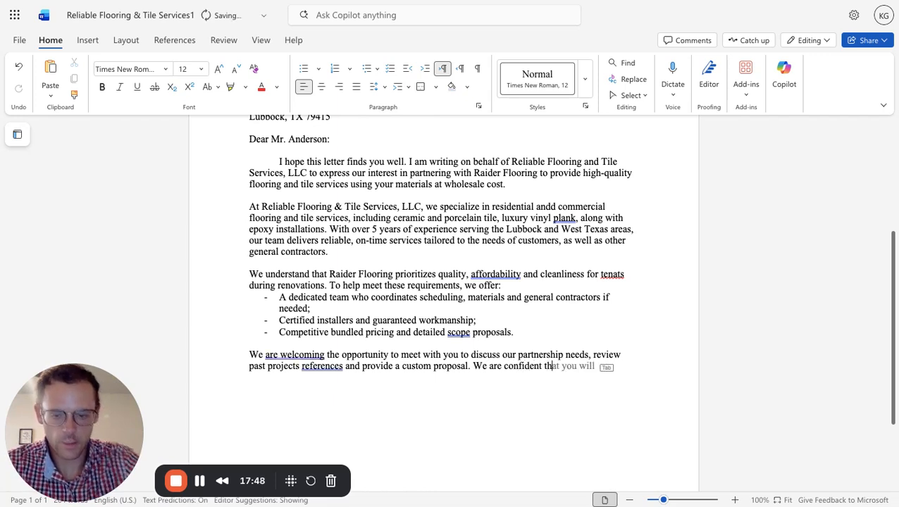
{"action": "type", "text": "at our ser i"}
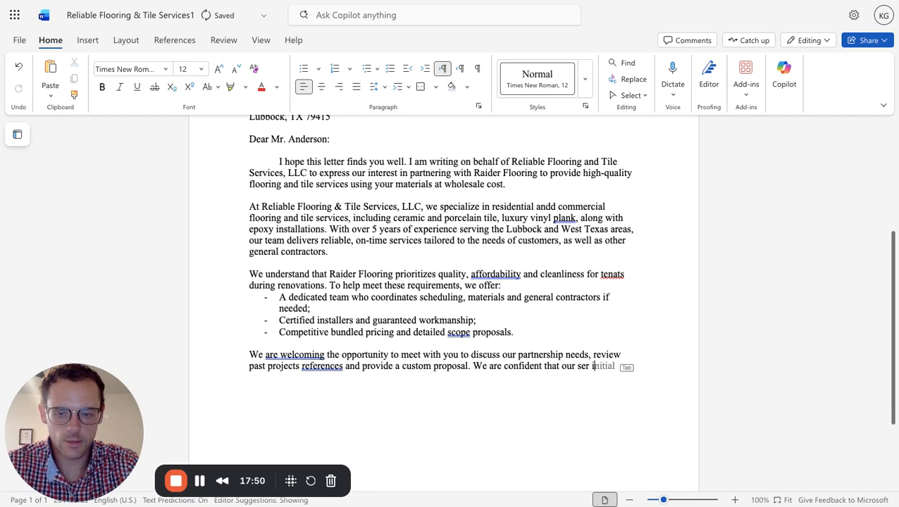
{"action": "key", "text": "BackSpace"}
{"action": "key", "text": "BackSpace"}
{"action": "type", "text": "v"}
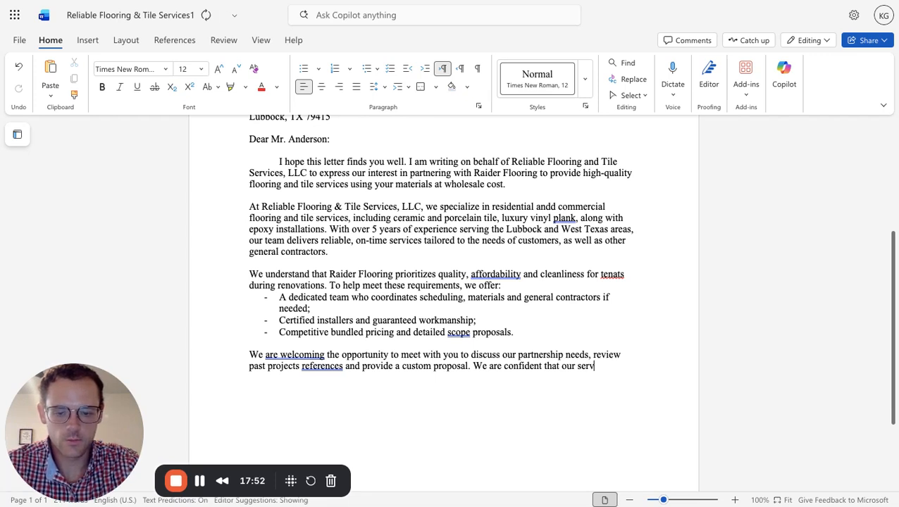
{"action": "type", "text": "ices and"}
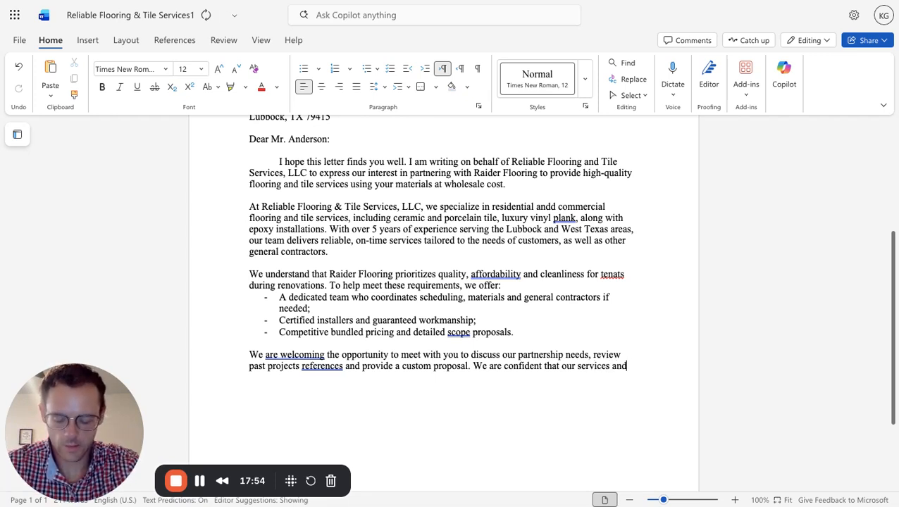
{"action": "type", "text": " committment"}
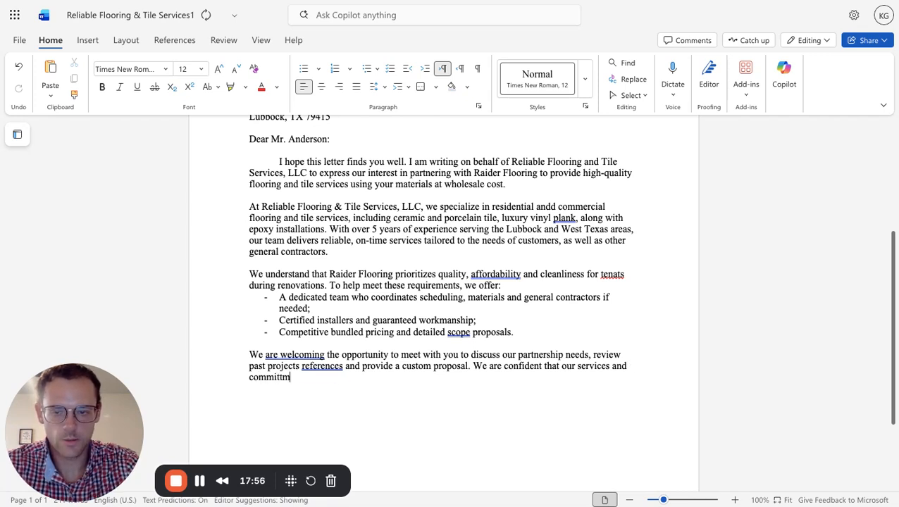
Extend the closing paragraph after "our services" with "and commitment", correcting the spelling of "commitment".
{"action": "key", "text": "BackSpace"}
{"action": "key", "text": "BackSpace"}
{"action": "key", "text": "BackSpace"}
{"action": "key", "text": "BackSpace"}
{"action": "key", "text": "BackSpace"}
{"action": "key", "text": "BackSpace"}
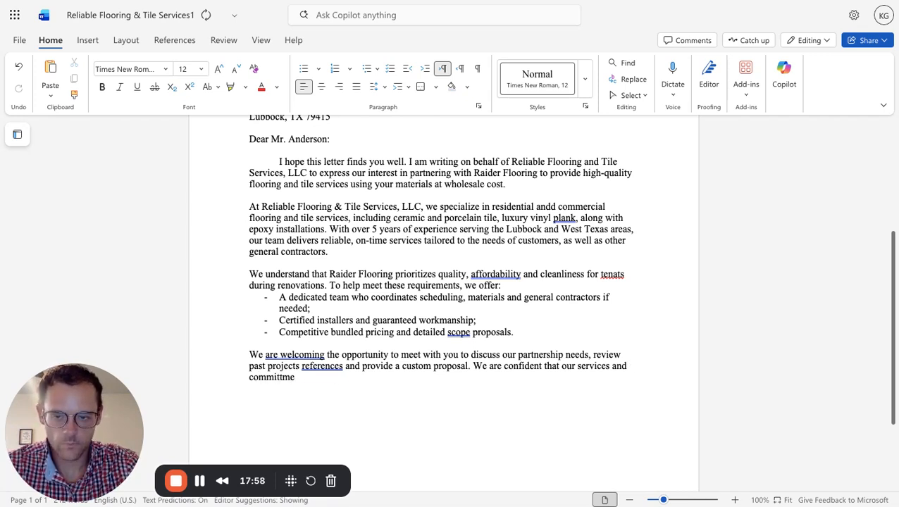
Add "to reliability" after "commitment", correcting the spelling of "reliability".
{"action": "type", "text": "tment"}
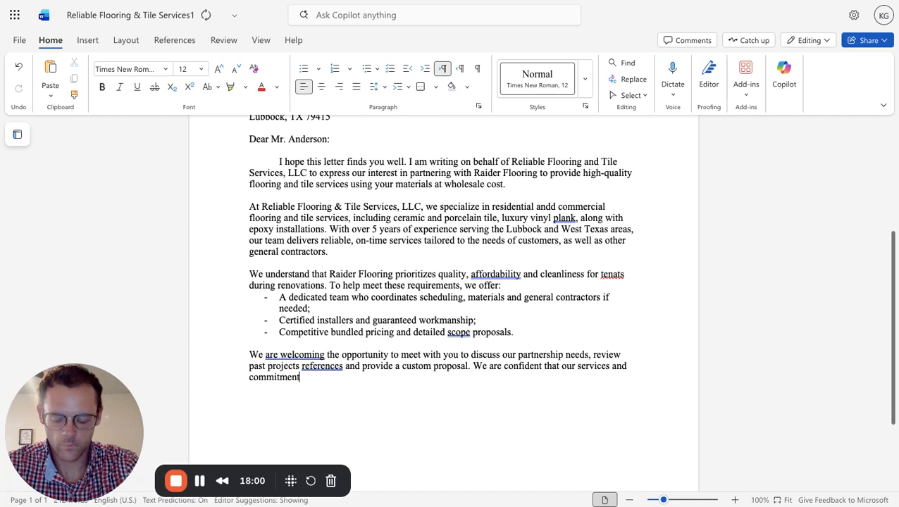
{"action": "type", "text": " to reliabliil"}
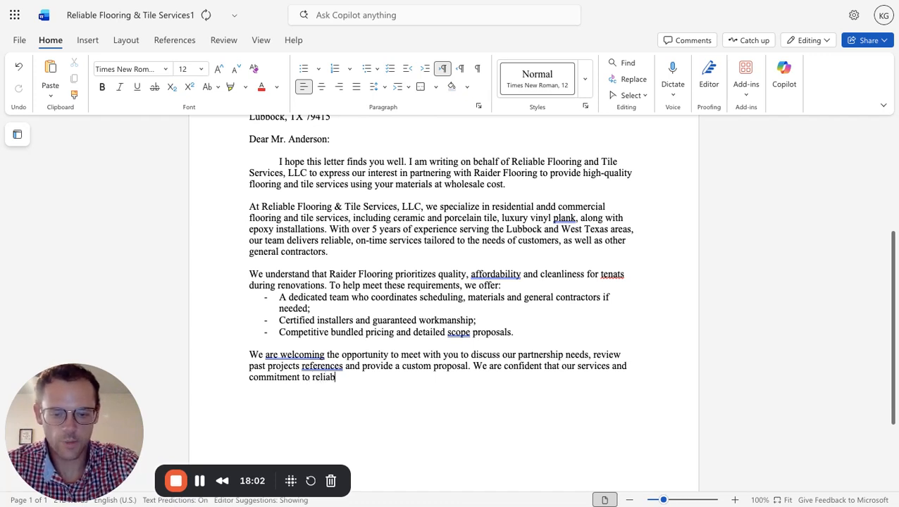
{"action": "key", "text": "BackSpace"}
{"action": "key", "text": "BackSpace"}
{"action": "key", "text": "BackSpace"}
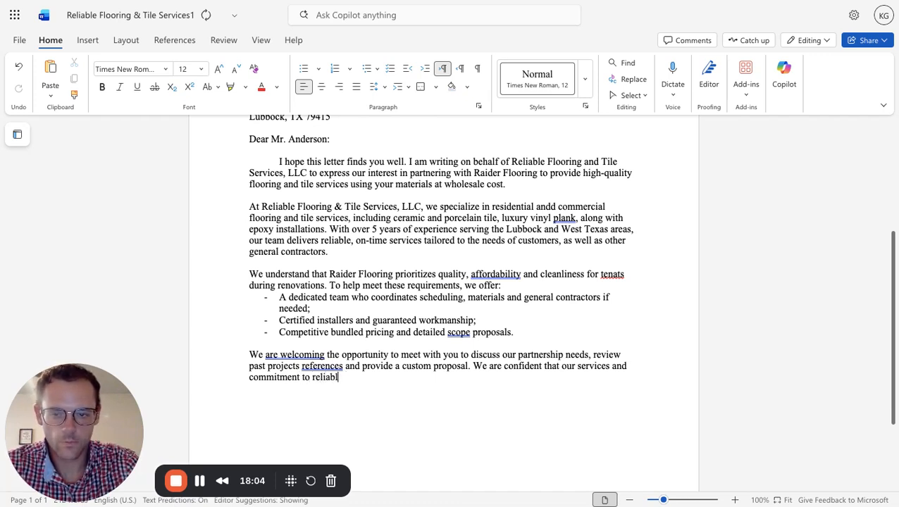
{"action": "key", "text": "BackSpace"}
{"action": "type", "text": "ilty"}
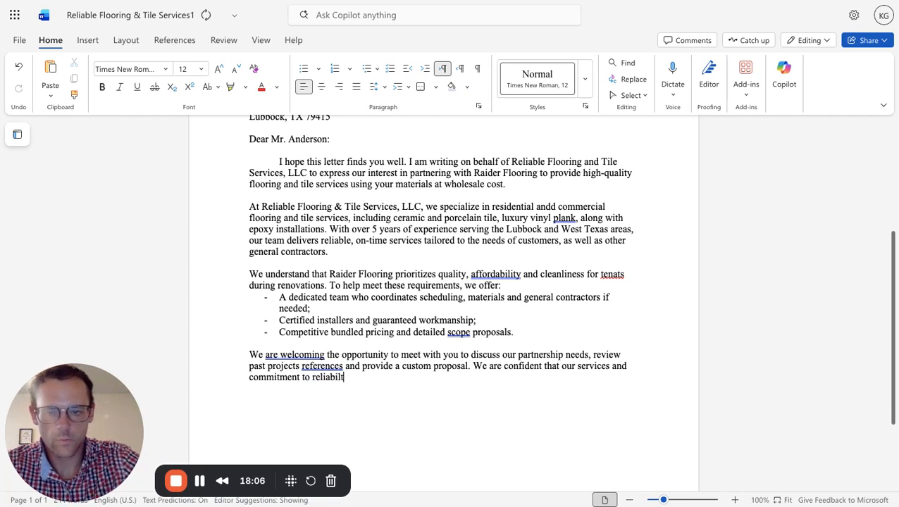
{"action": "key", "text": "BackSpace"}
{"action": "key", "text": "BackSpace"}
{"action": "key", "text": "BackSpace"}
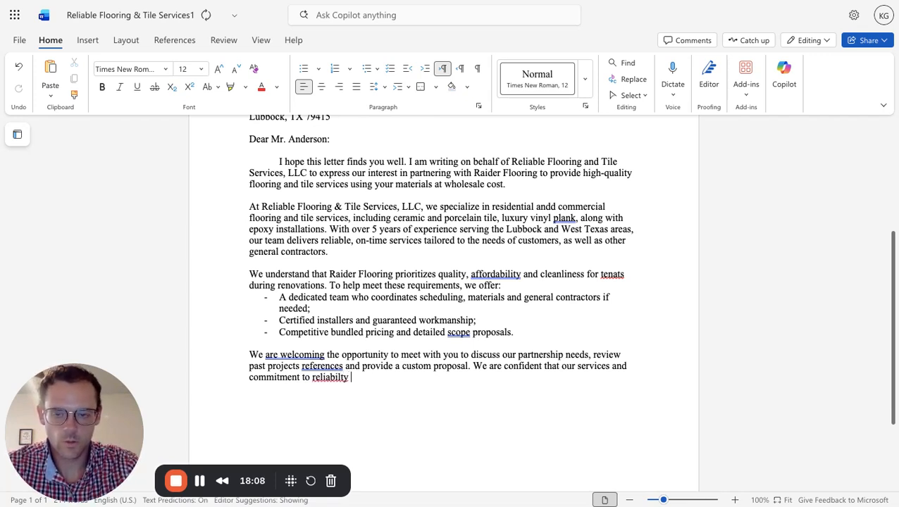
{"action": "type", "text": "lity"}
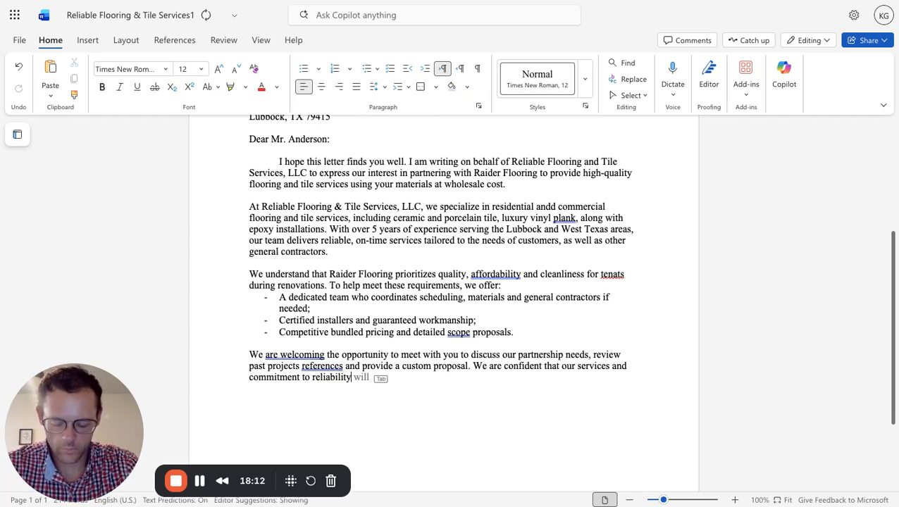
{"action": "type", "text": " align "}
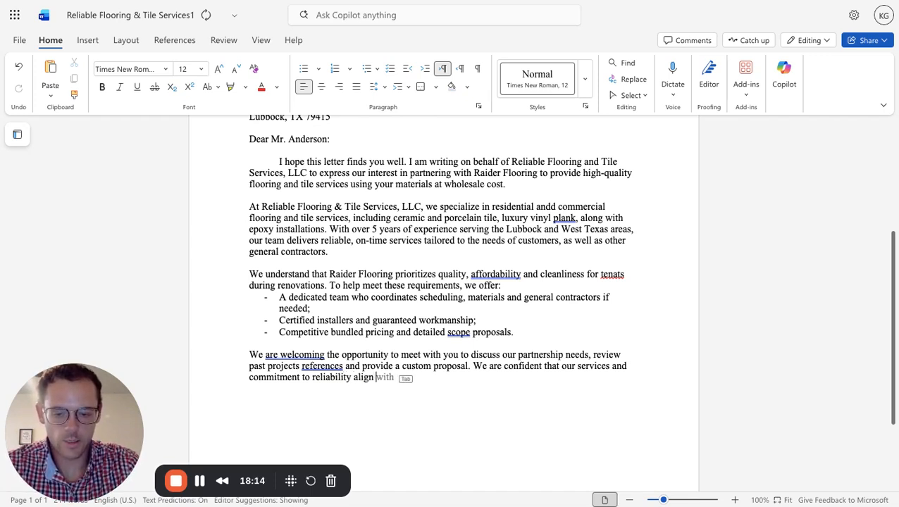
{"action": "type", "text": "losely"}
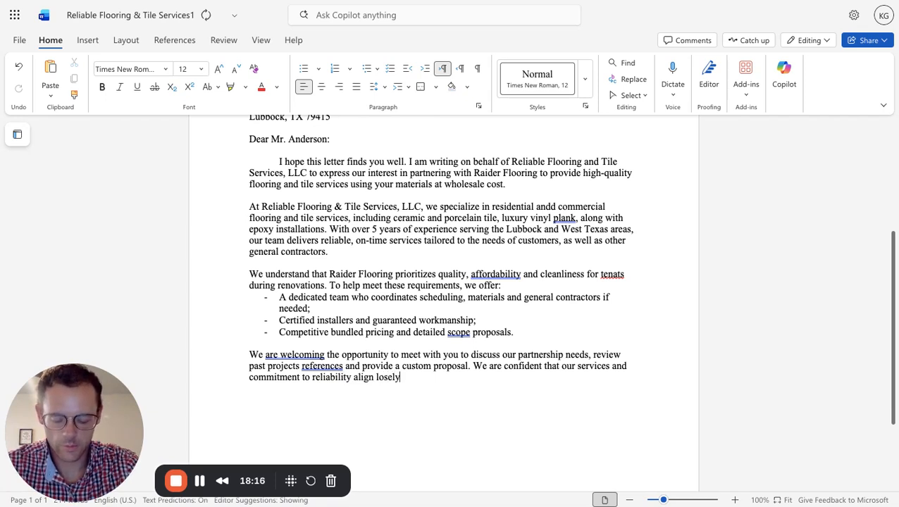
{"action": "type", "text": " with your"}
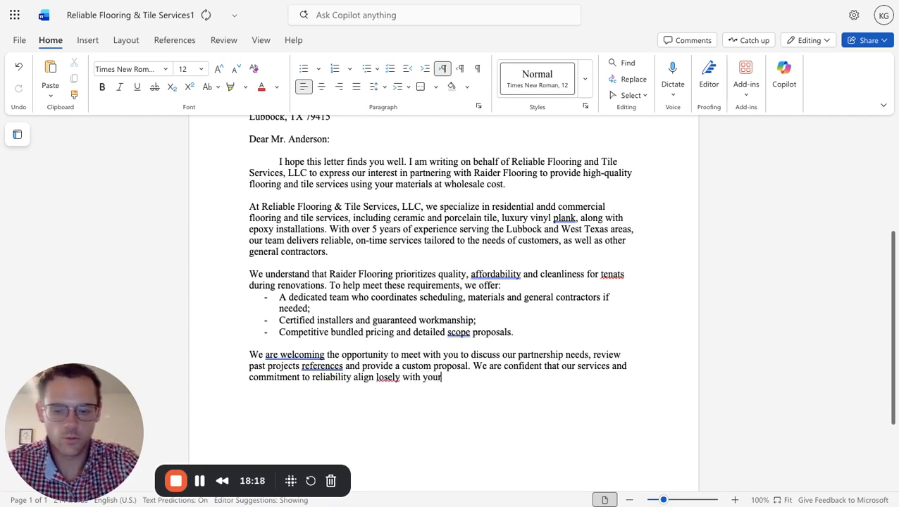
{"action": "type", "text": " sta"}
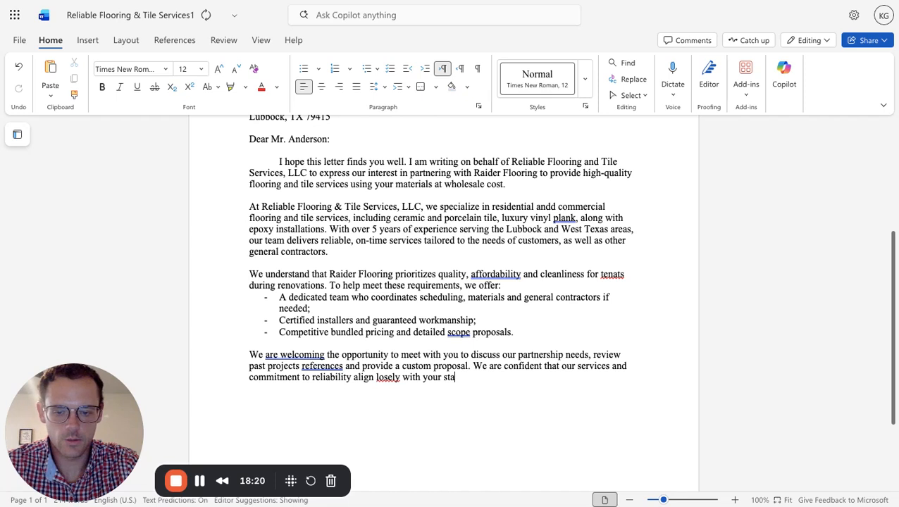
{"action": "type", "text": "ndards."}
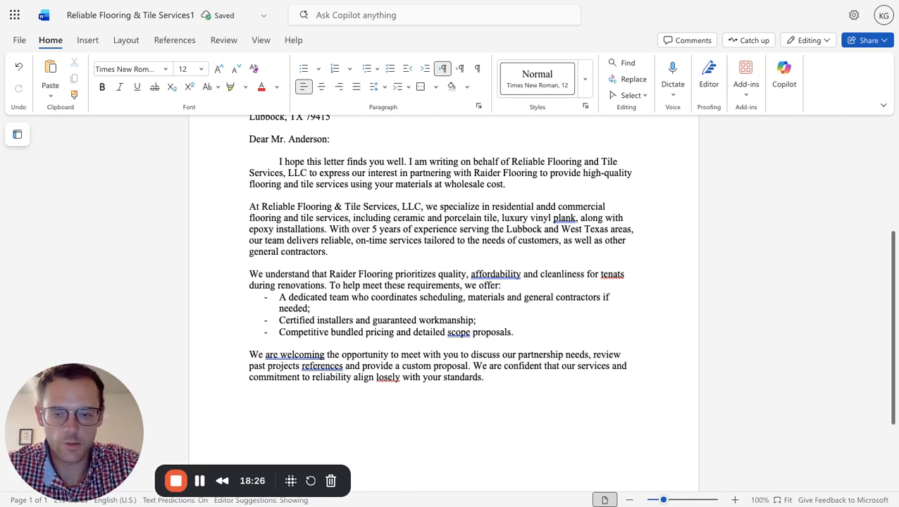
Leave three blank lines below the closing paragraph and add the complimentary close "Sincerely,".
{"action": "key", "text": "Return"}
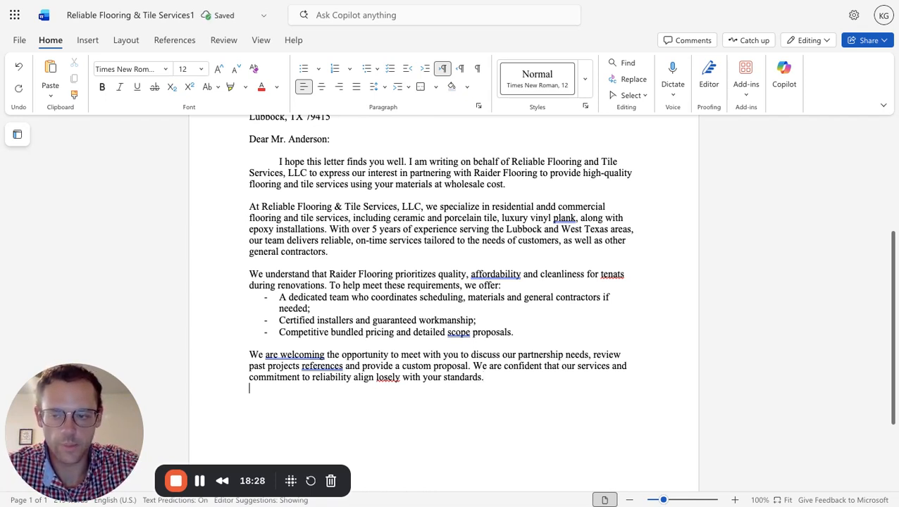
{"action": "key", "text": "Return"}
{"action": "key", "text": "Return"}
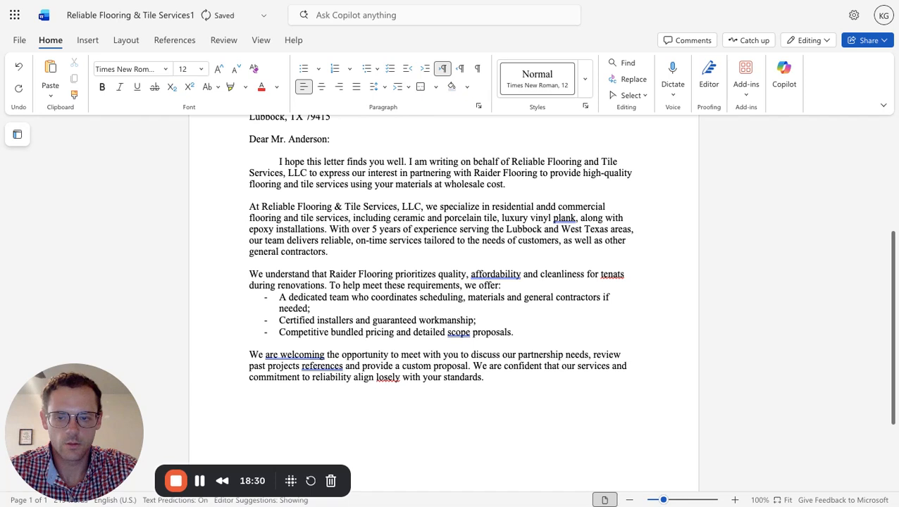
{"action": "scroll", "coordinate": [311, 371], "scroll_direction": "down", "scroll_amount": 3}
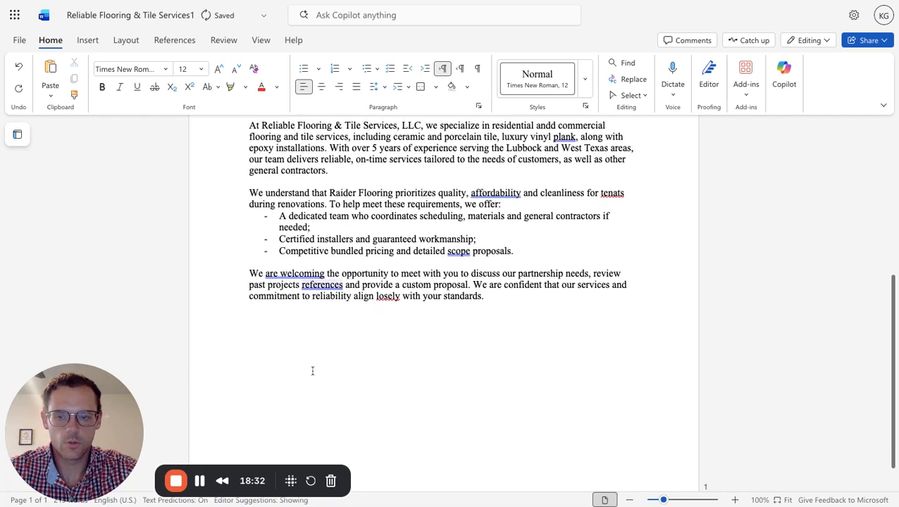
{"action": "type", "text": "Sin"}
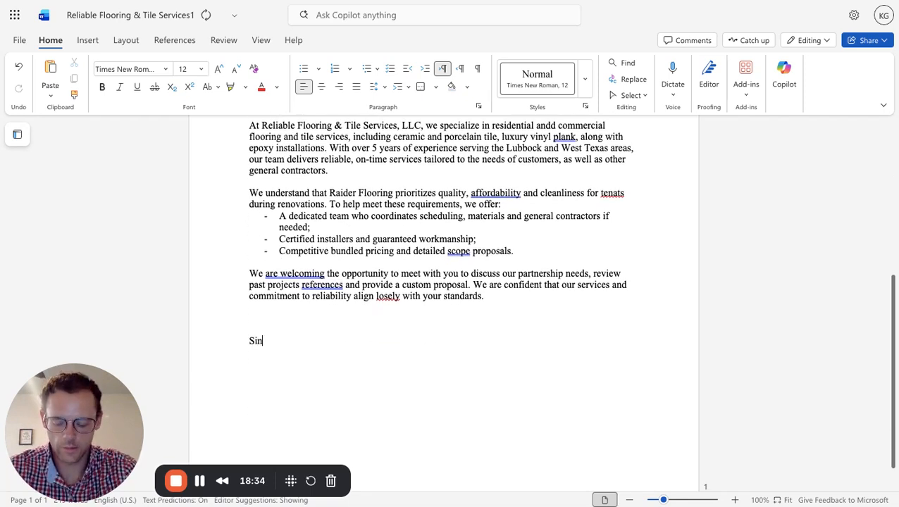
{"action": "type", "text": "cereley"}
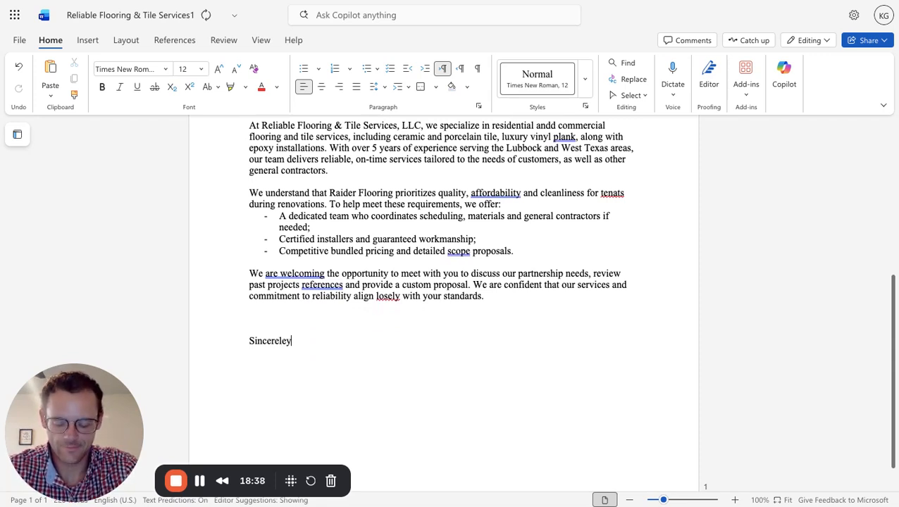
{"action": "key", "text": "BackSpace"}
{"action": "key", "text": "BackSpace"}
{"action": "type", "text": "y,"}
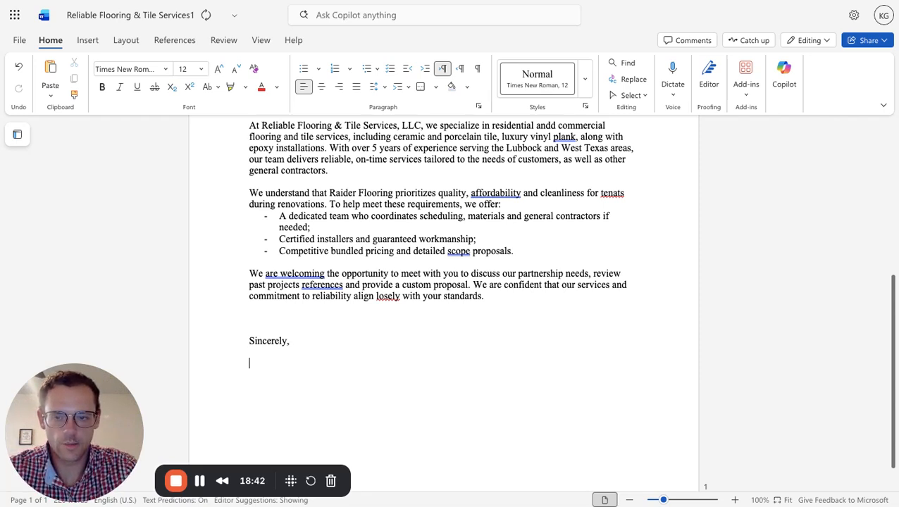
Leave three blank lines for a signature below "Sincerely," and enter the sender's full name.
{"action": "key", "text": "Return"}
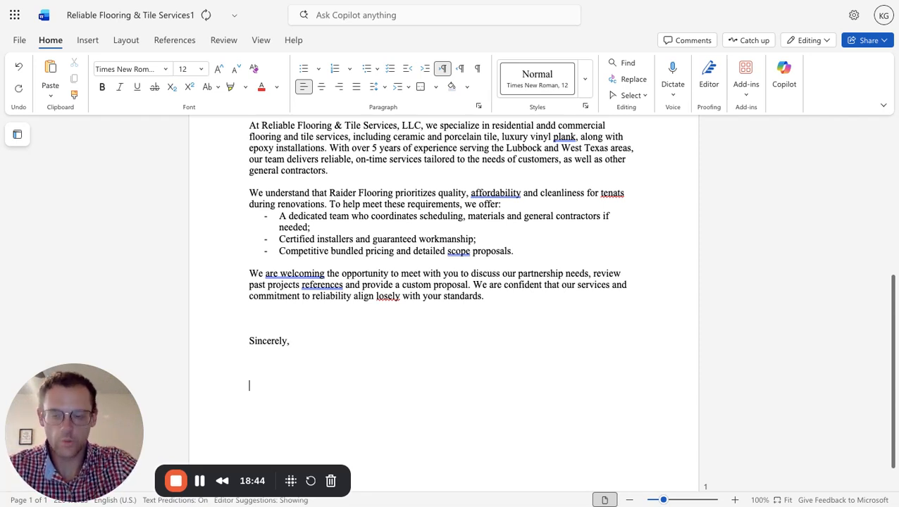
{"action": "scroll", "coordinate": [347, 367], "scroll_direction": "down", "scroll_amount": 1}
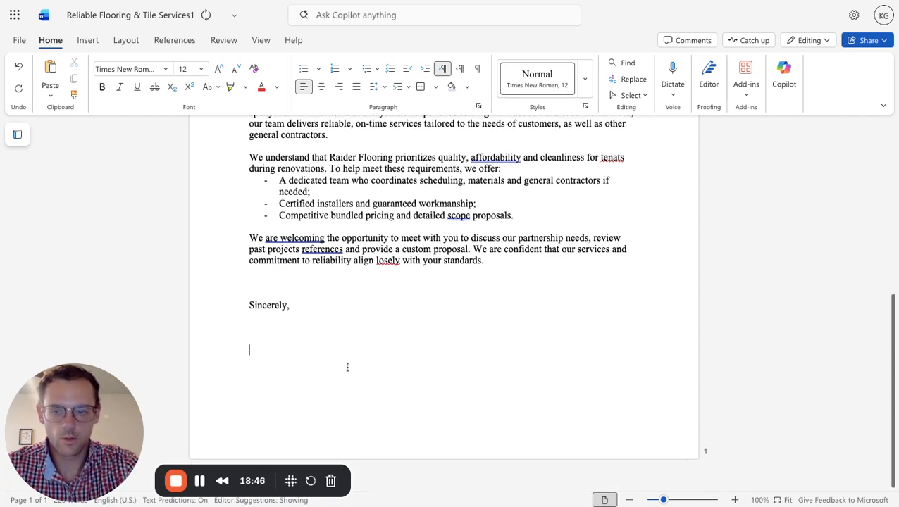
{"action": "key", "text": "Return"}
{"action": "key", "text": "Return"}
{"action": "key", "text": "Return"}
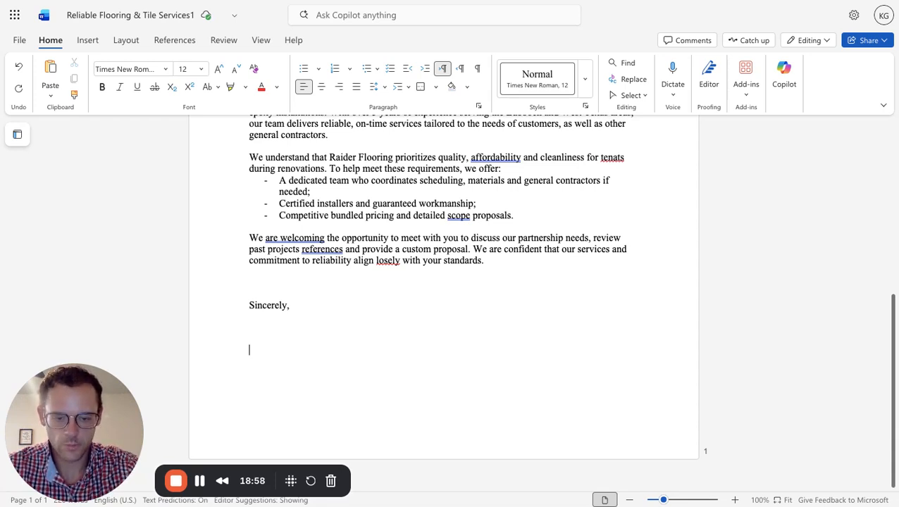
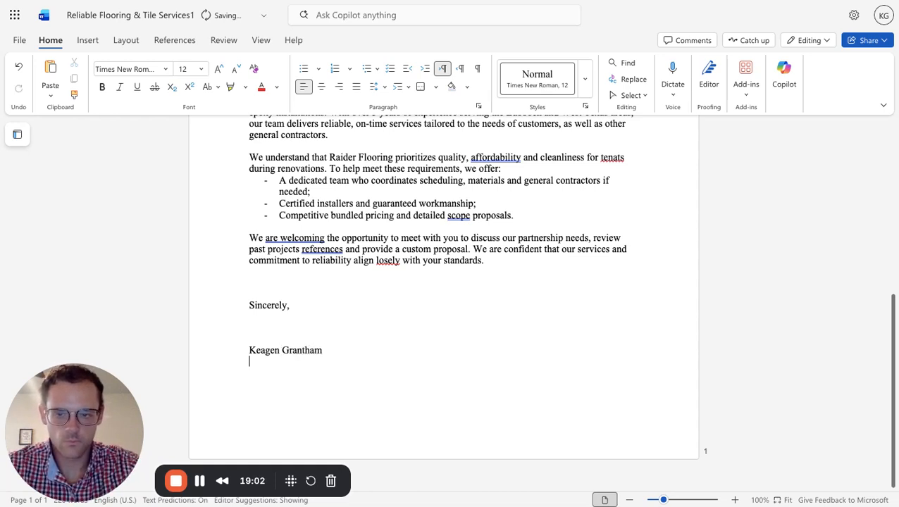
Add the title line "Owner/ Operator" directly below the sender's name in the signature block.
{"action": "key", "text": "Return"}
{"action": "type", "text": "Owner'"}
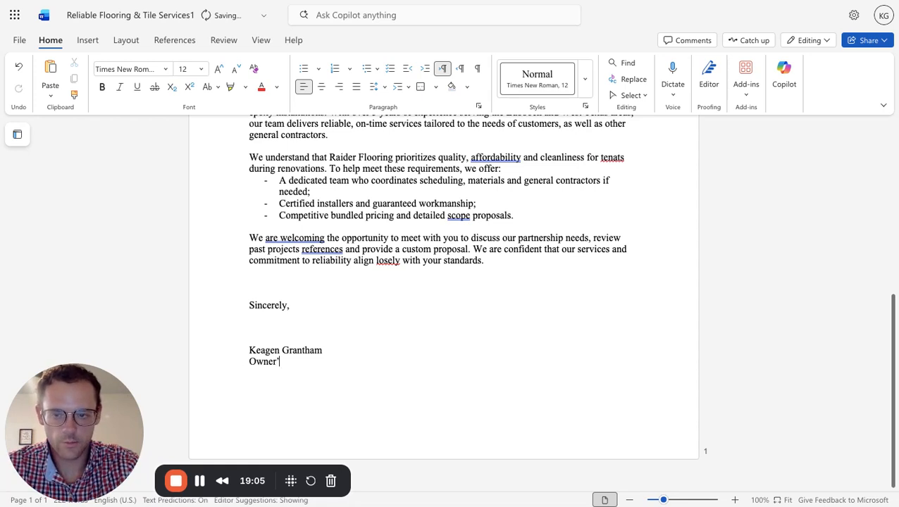
{"action": "key", "text": "BackSpace"}
{"action": "type", "text": "/ Operator "}
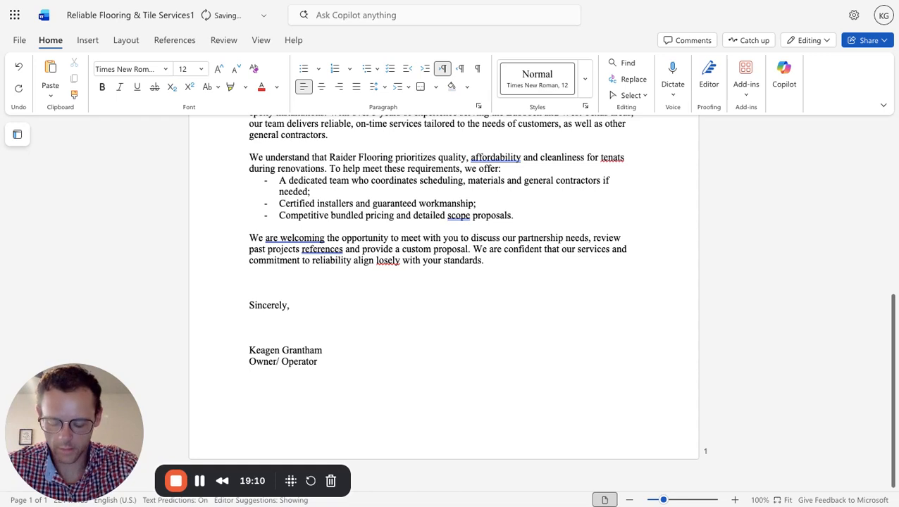
{"action": "type", "text": "Relia"}
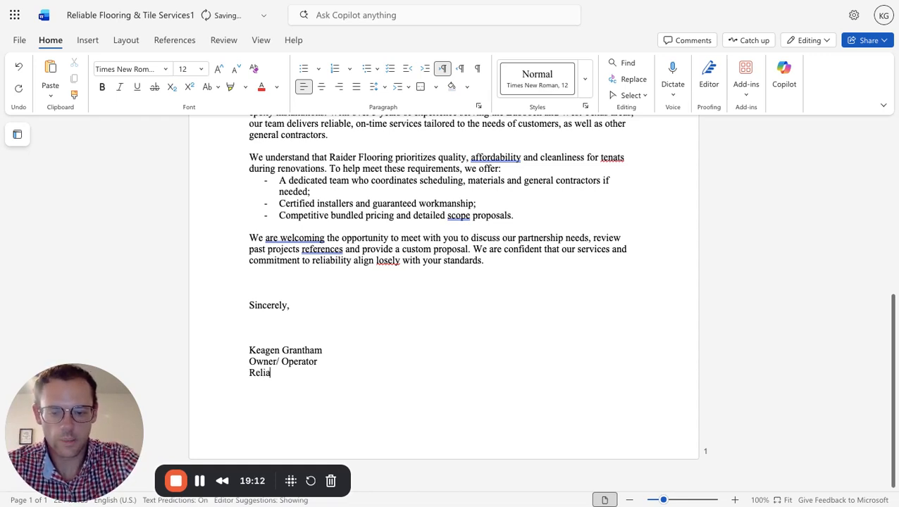
{"action": "type", "text": "ble F"}
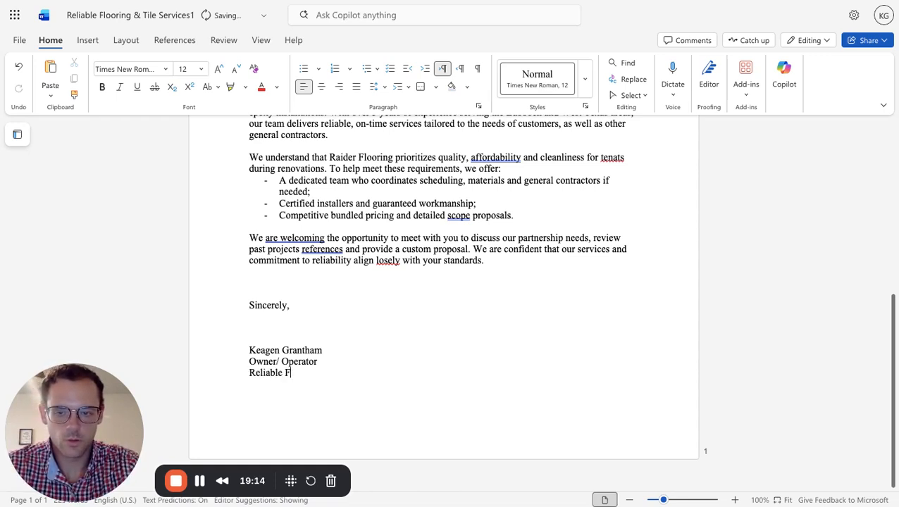
{"action": "type", "text": "looring"}
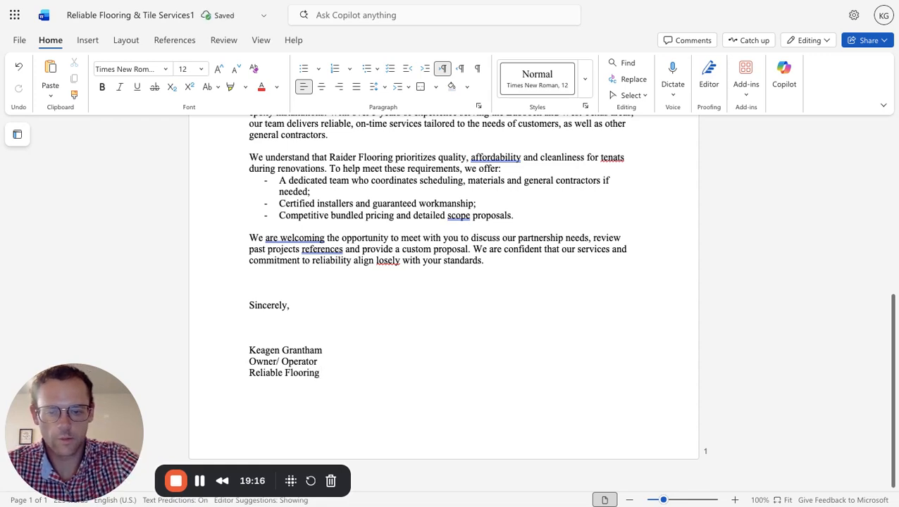
{"action": "type", "text": " & Tile "}
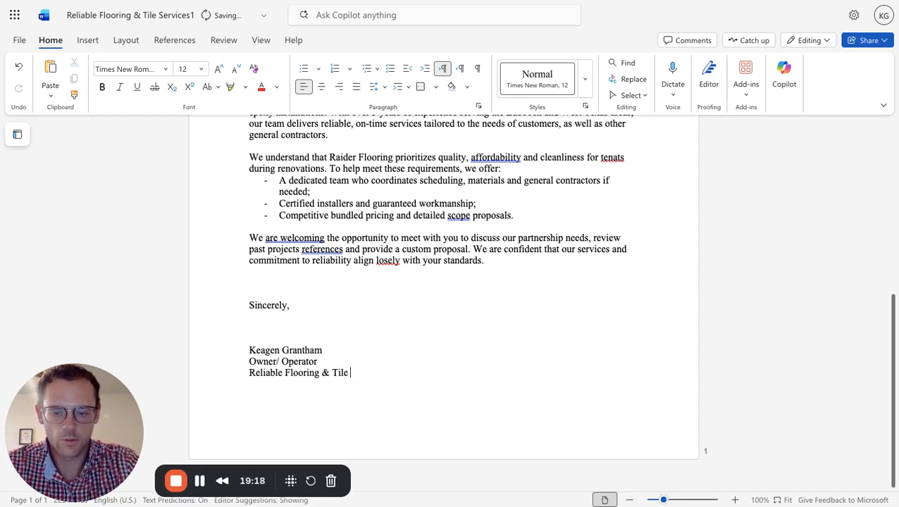
{"action": "type", "text": "Services"}
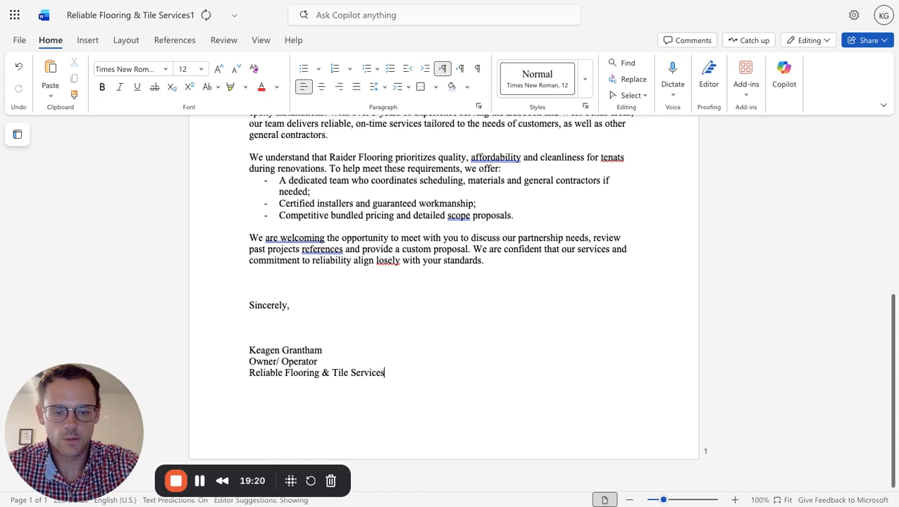
{"action": "type", "text": ", LLC"}
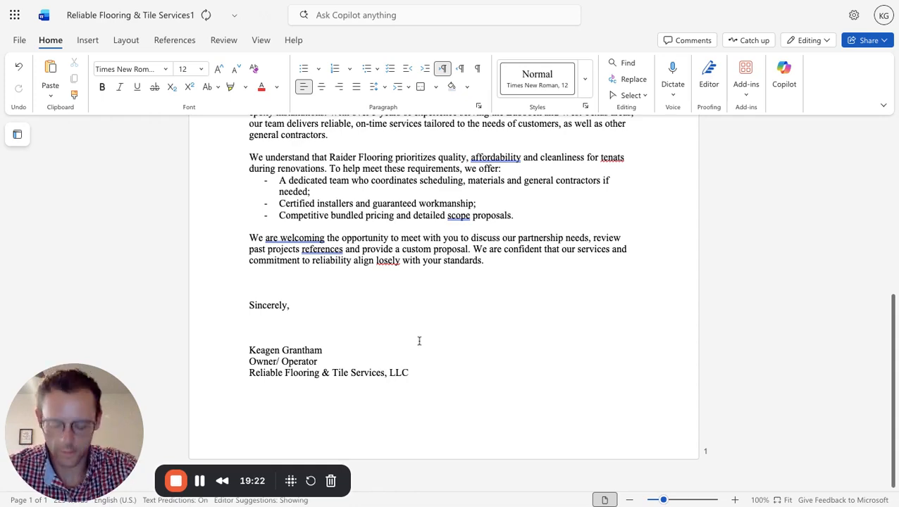
Underline the company name "Reliable Flooring and Tile Services, LLC" in the letter's opening paragraph.
{"action": "scroll", "coordinate": [494, 298], "scroll_direction": "up", "scroll_amount": 5}
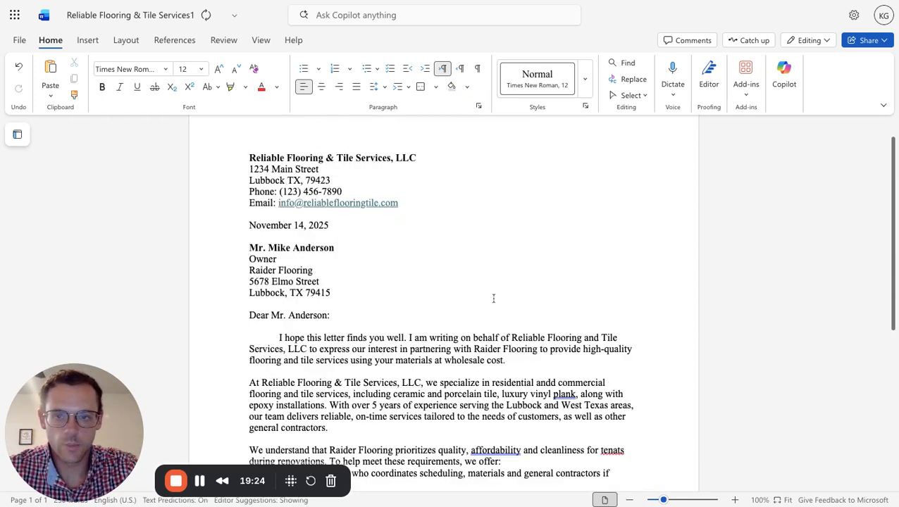
{"action": "scroll", "coordinate": [494, 299], "scroll_direction": "down", "scroll_amount": 3}
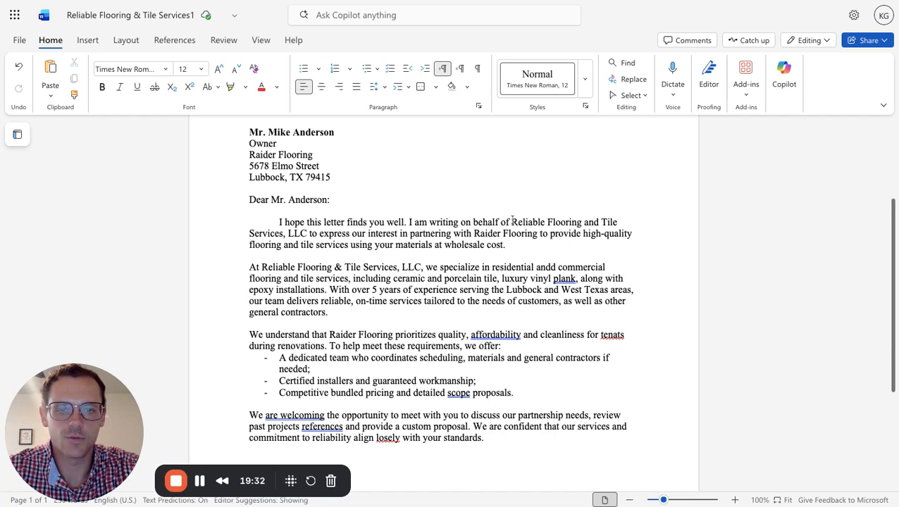
{"action": "left_click_drag", "start_coordinate": [512, 219], "coordinate": [307, 233]}
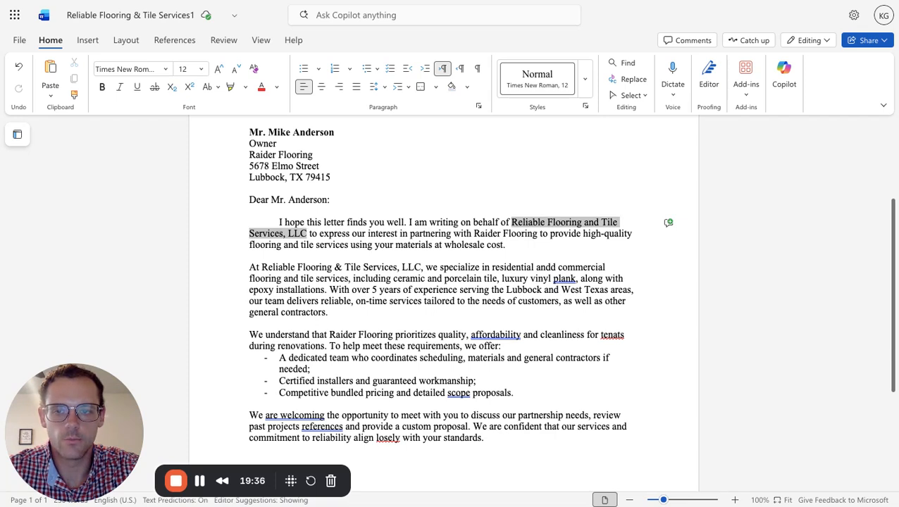
{"action": "left_click", "coordinate": [138, 87]}
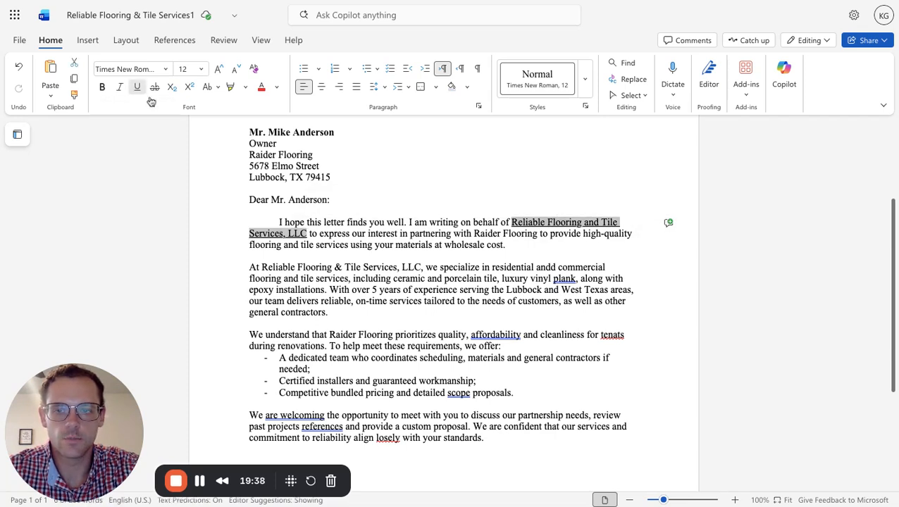
{"action": "left_click", "coordinate": [486, 242]}
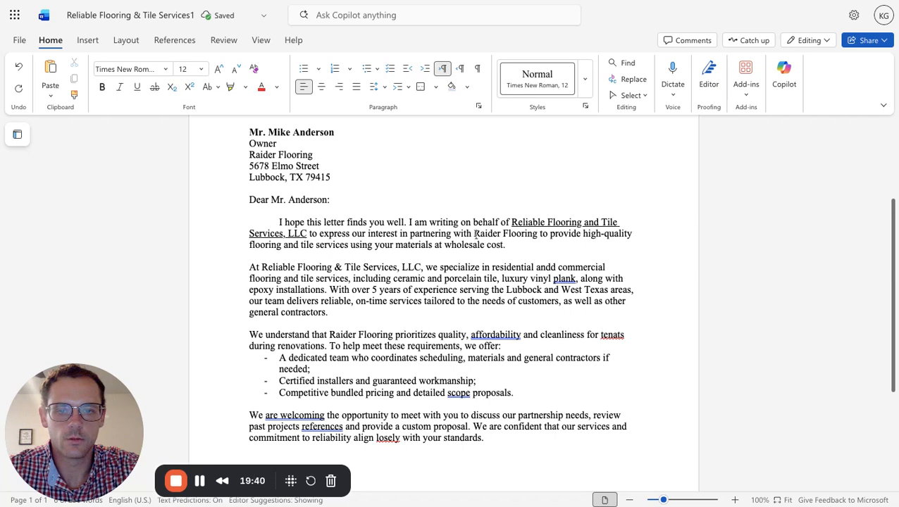
Underline the company name "Raider Flooring" in the letter's opening paragraph.
{"action": "left_click", "coordinate": [474, 234]}
{"action": "key", "text": "shift+Right"}
{"action": "key", "text": "shift+Right"}
{"action": "key", "text": "shift+Right"}
{"action": "key", "text": "shift+Right"}
{"action": "key", "text": "shift+Right"}
{"action": "key", "text": "shift+Right"}
{"action": "key", "text": "shift+Right"}
{"action": "key", "text": "shift+Right"}
{"action": "key", "text": "shift+Right"}
{"action": "key", "text": "shift+Right"}
{"action": "key", "text": "shift+Right"}
{"action": "key", "text": "shift+Right"}
{"action": "key", "text": "shift+Right"}
{"action": "key", "text": "shift+Right"}
{"action": "key", "text": "shift+Right"}
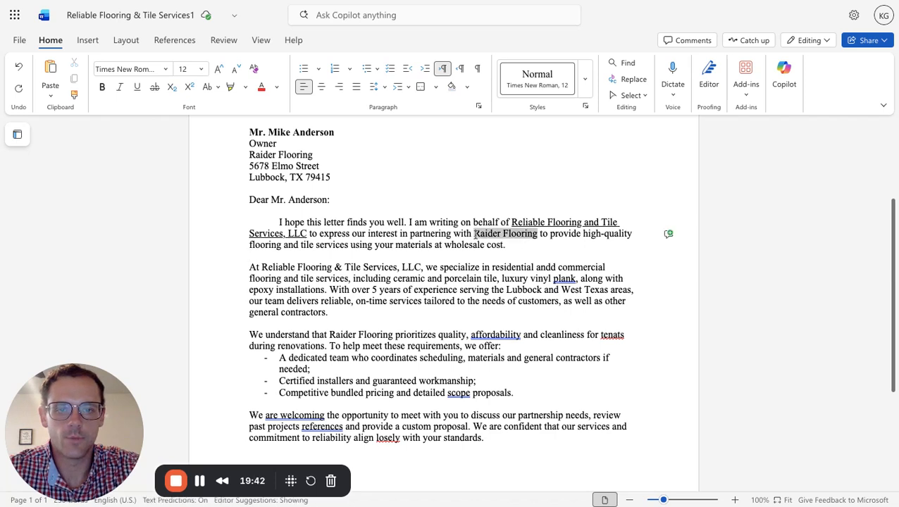
{"action": "left_click", "coordinate": [138, 92]}
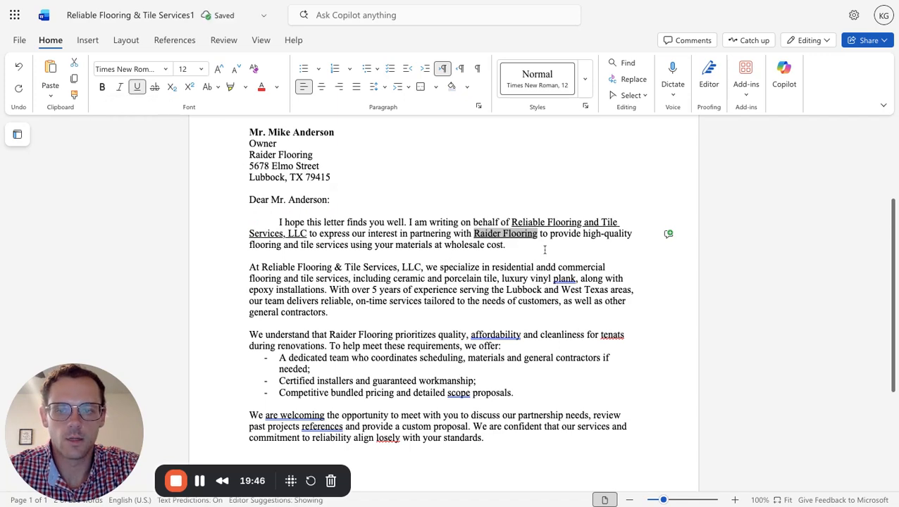
Review the whole letter from the sender's address to the signature block, checking its wording and layout.
{"action": "scroll", "coordinate": [544, 250], "scroll_direction": "down", "scroll_amount": 3}
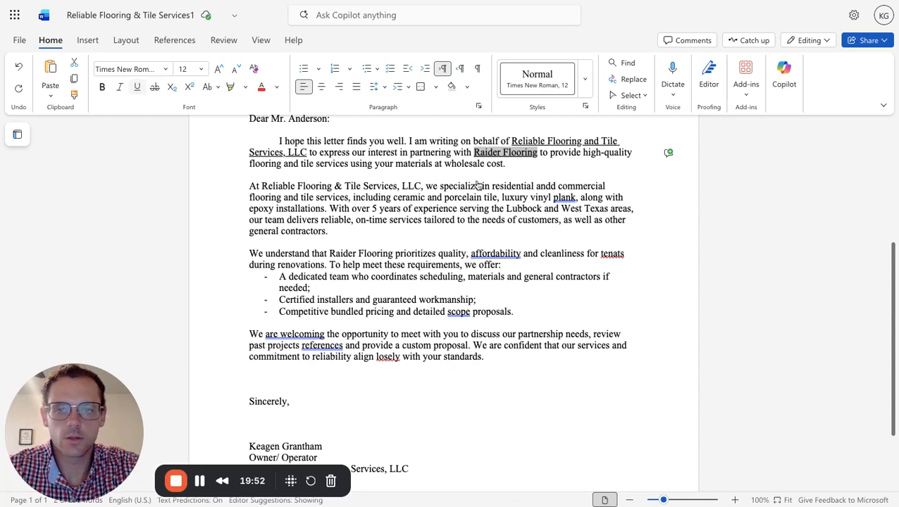
{"action": "scroll", "coordinate": [504, 188], "scroll_direction": "up", "scroll_amount": 1}
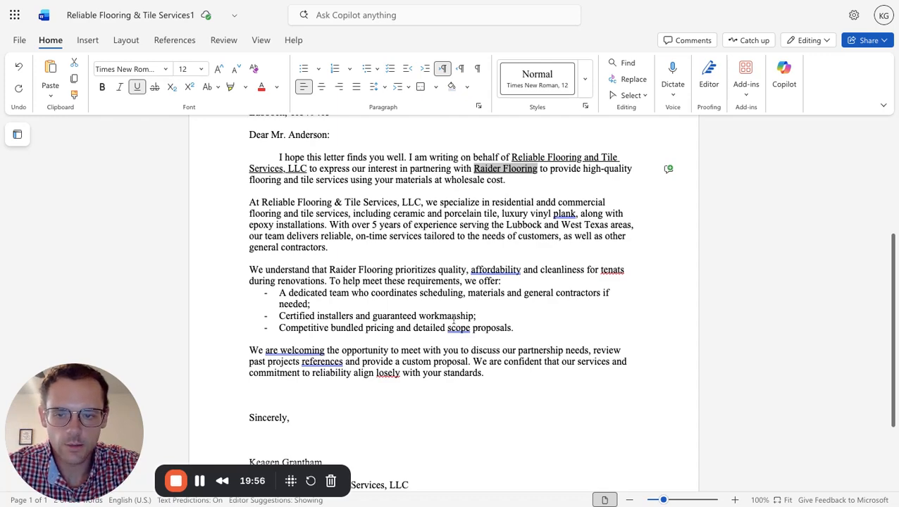
{"action": "scroll", "coordinate": [453, 319], "scroll_direction": "down", "scroll_amount": 5}
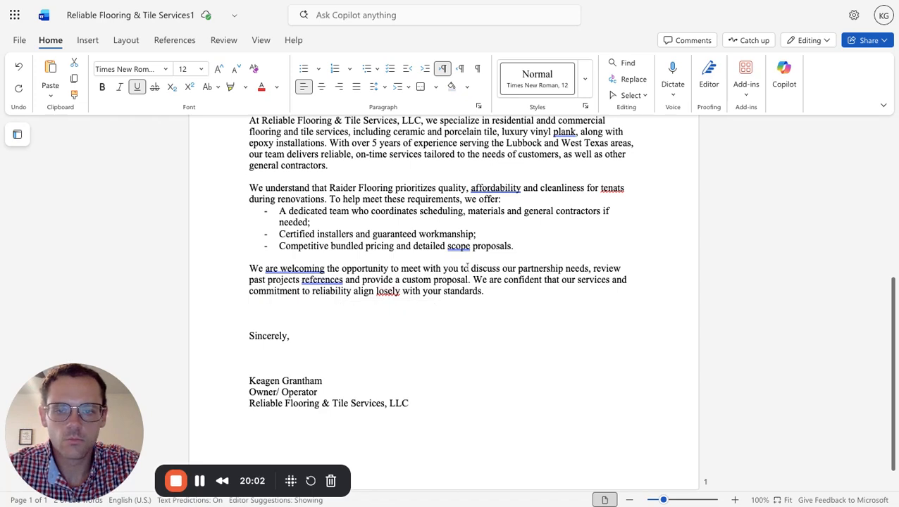
{"action": "scroll", "coordinate": [422, 206], "scroll_direction": "up", "scroll_amount": 3}
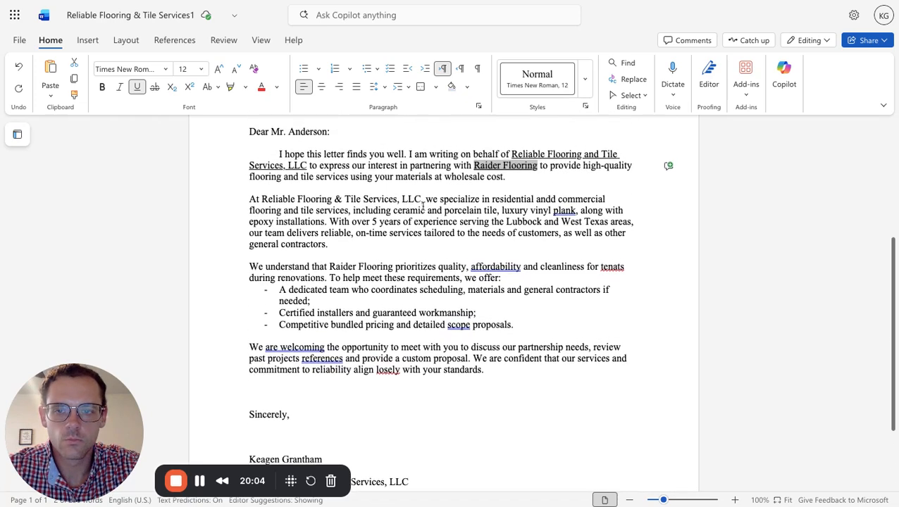
{"action": "scroll", "coordinate": [423, 206], "scroll_direction": "up", "scroll_amount": 1}
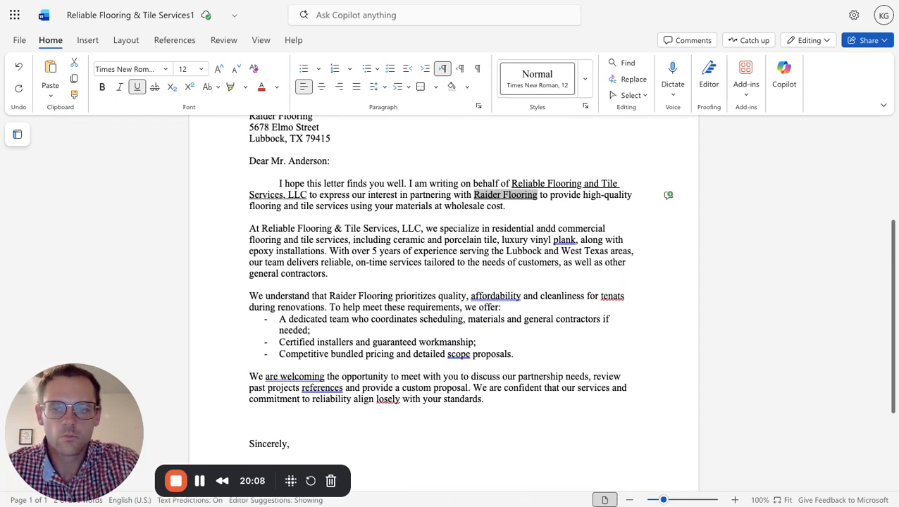
{"action": "scroll", "coordinate": [457, 248], "scroll_direction": "up", "scroll_amount": 5}
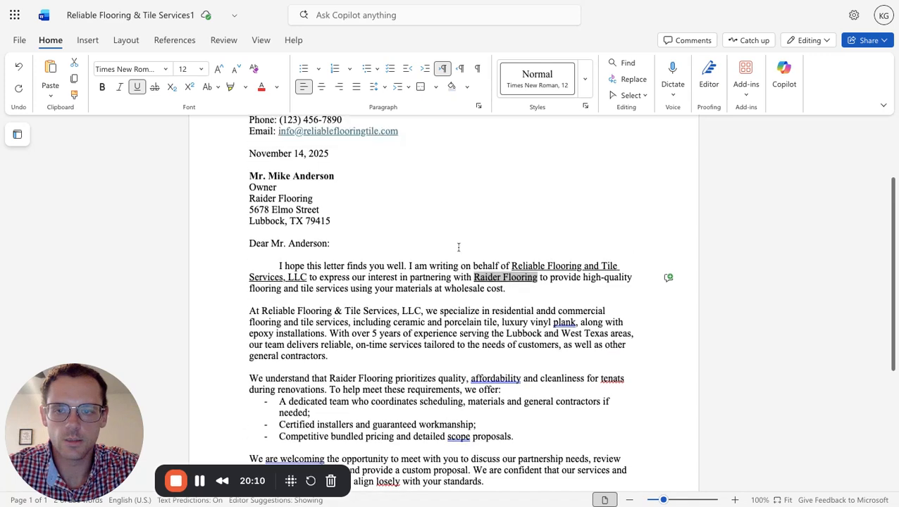
{"action": "scroll", "coordinate": [444, 303], "scroll_direction": "up", "scroll_amount": 1}
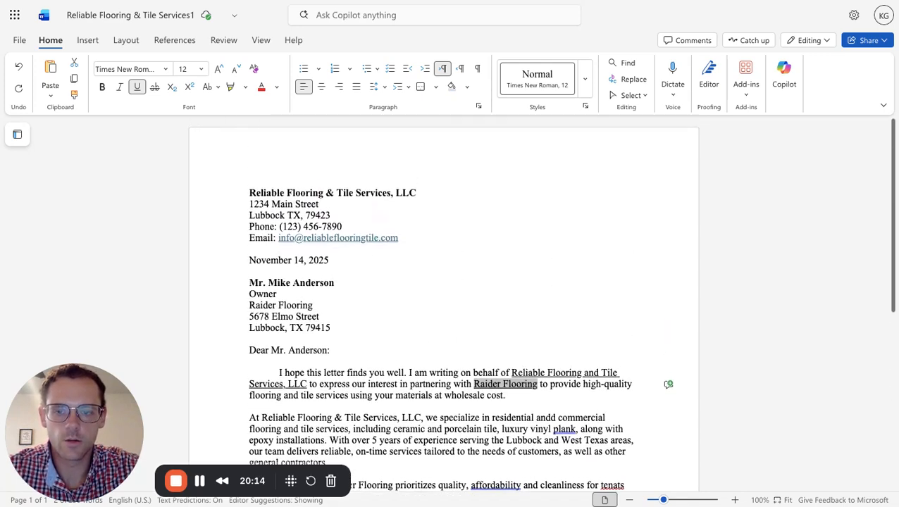
{"action": "scroll", "coordinate": [442, 305], "scroll_direction": "down", "scroll_amount": 3}
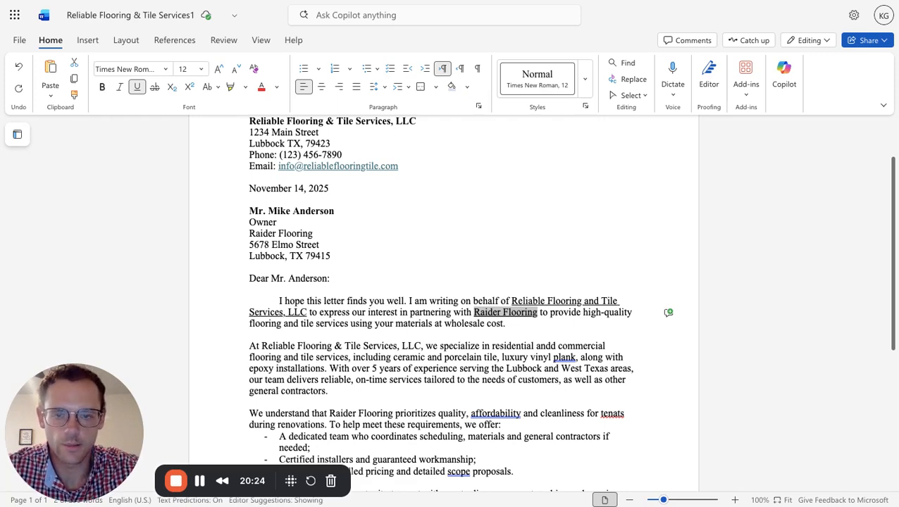
{"action": "scroll", "coordinate": [437, 303], "scroll_direction": "down", "scroll_amount": 3}
{"action": "scroll", "coordinate": [436, 303], "scroll_direction": "up", "scroll_amount": 2}
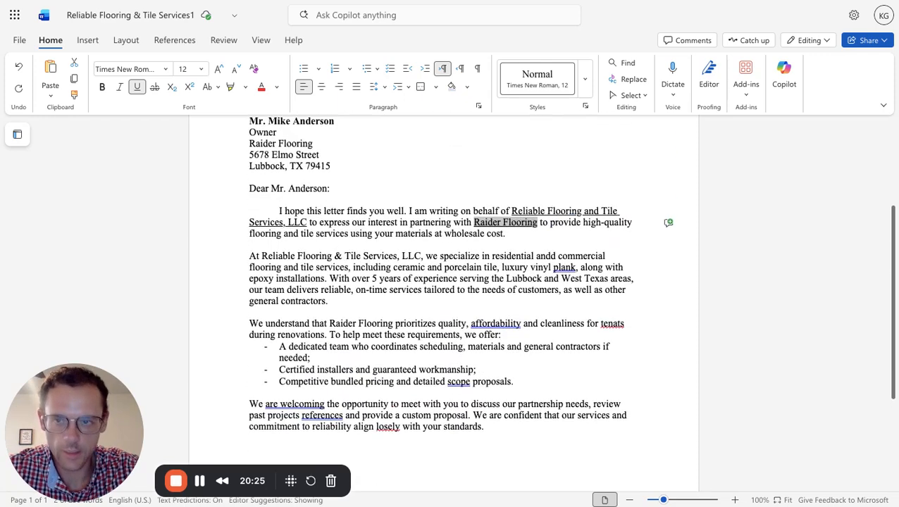
{"action": "scroll", "coordinate": [395, 208], "scroll_direction": "up", "scroll_amount": 2}
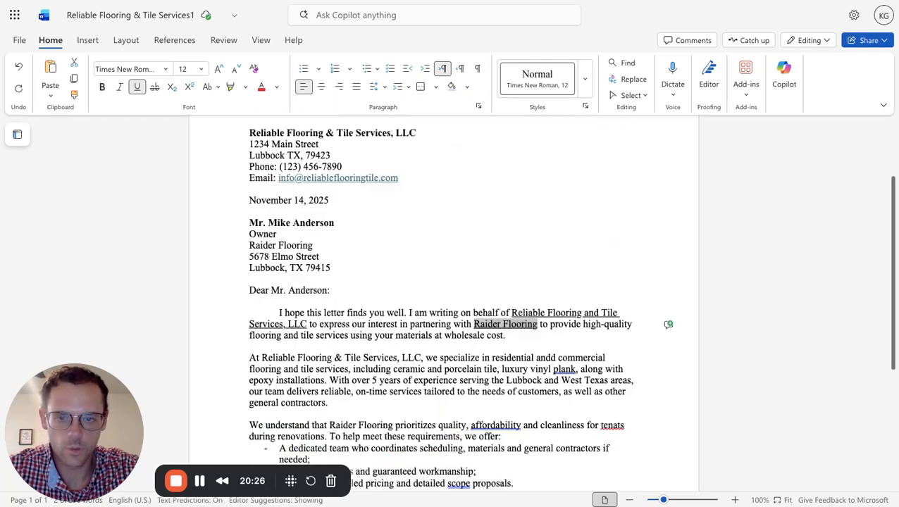
Open the Editor proofing tool to check the letter's spelling, grammar and style.
{"action": "left_click", "coordinate": [224, 40]}
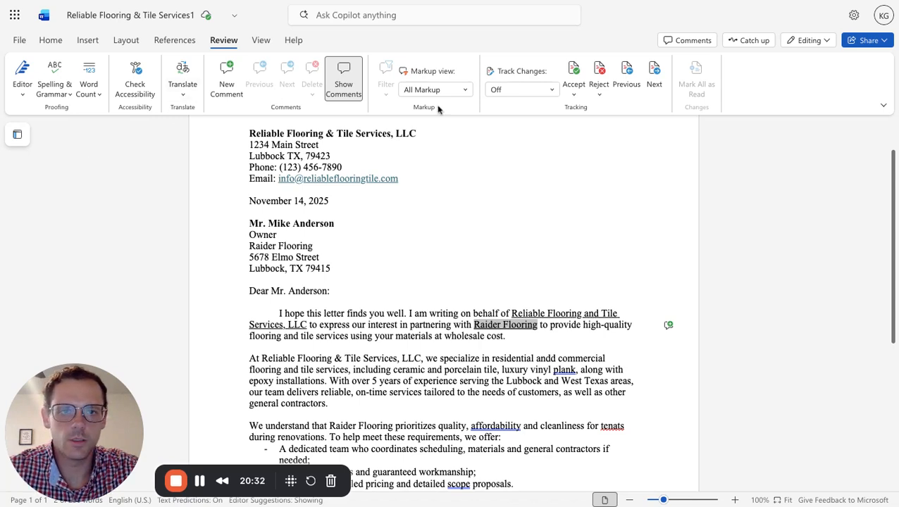
{"action": "left_click", "coordinate": [261, 40]}
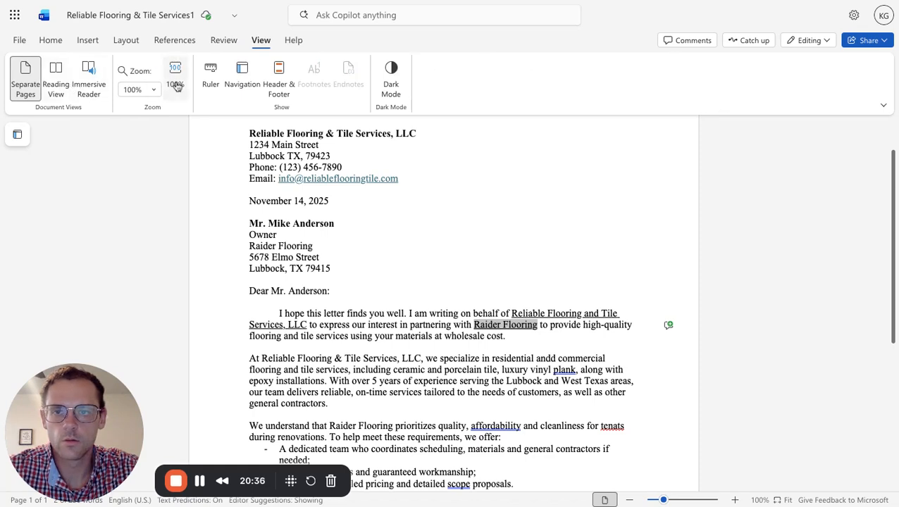
{"action": "left_click", "coordinate": [230, 44]}
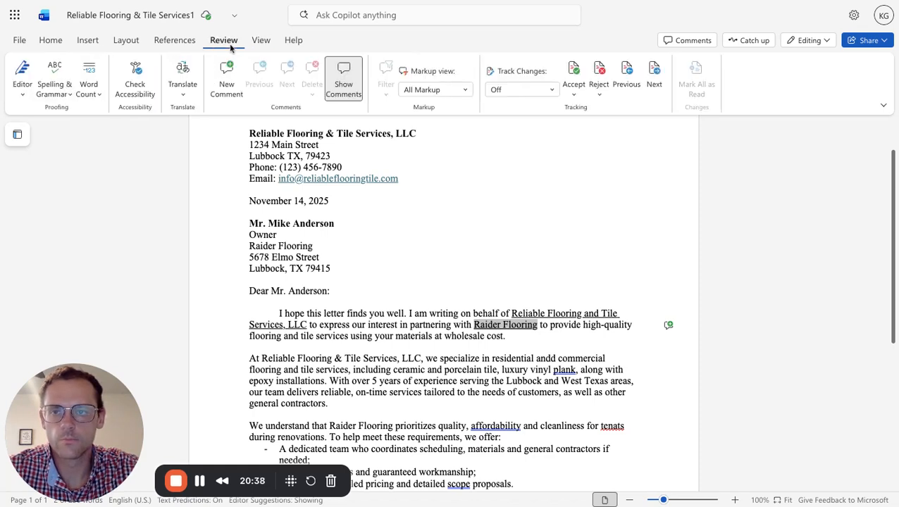
{"action": "left_click", "coordinate": [24, 95]}
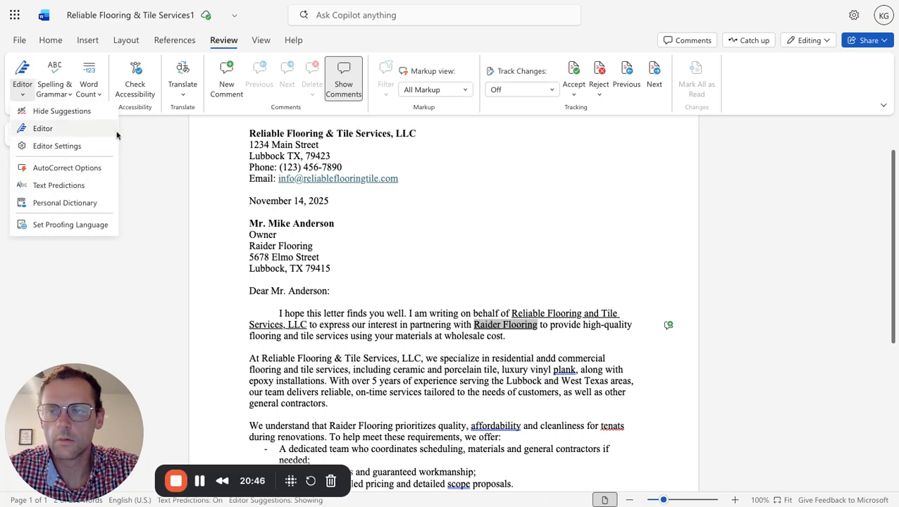
Search for "thesaurus" with the Copilot search and dismiss its suggestions.
{"action": "left_click", "coordinate": [359, 21]}
{"action": "left_click", "coordinate": [369, 16]}
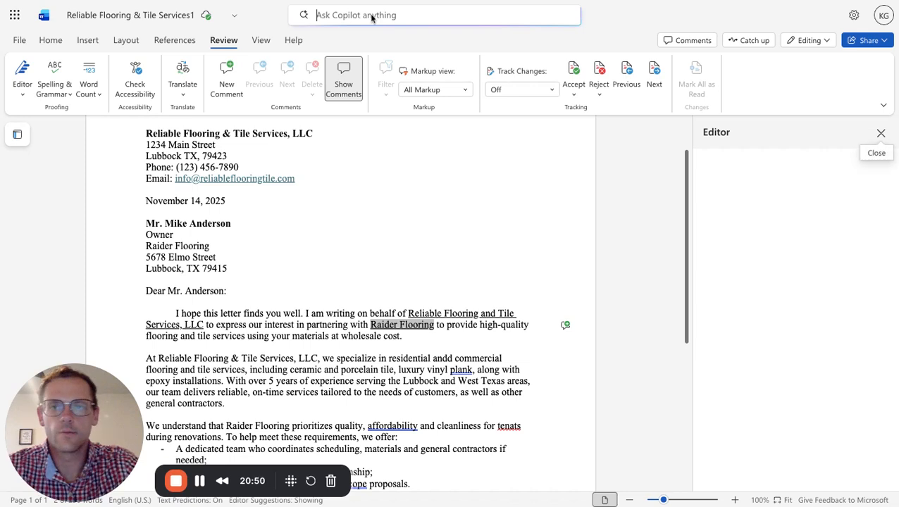
{"action": "type", "text": "thes"}
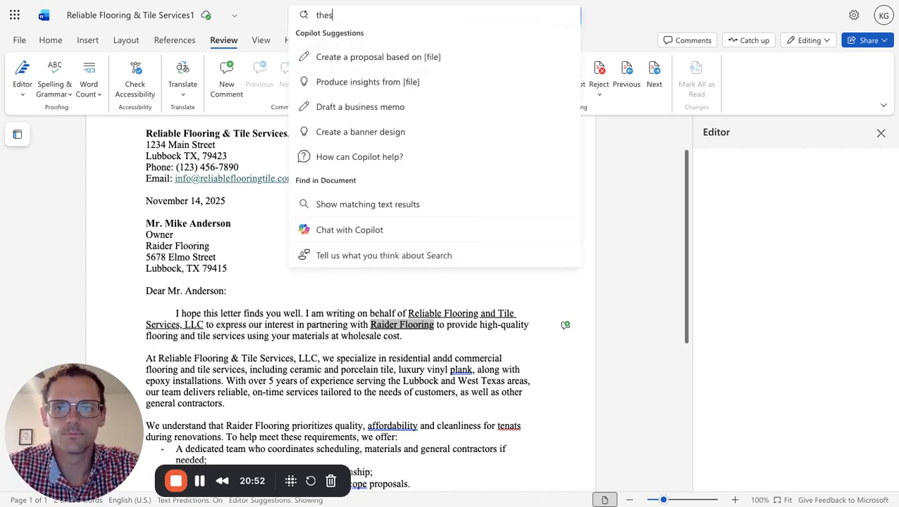
{"action": "type", "text": "aur"}
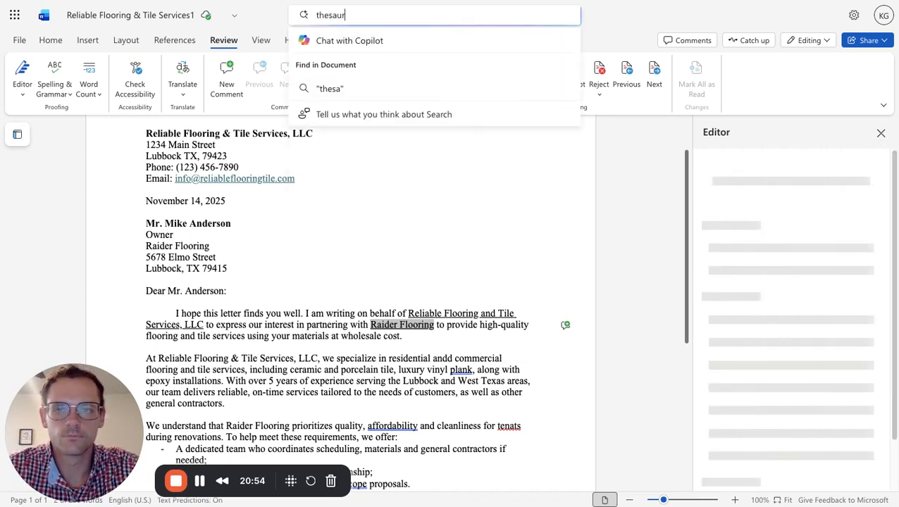
{"action": "type", "text": "us"}
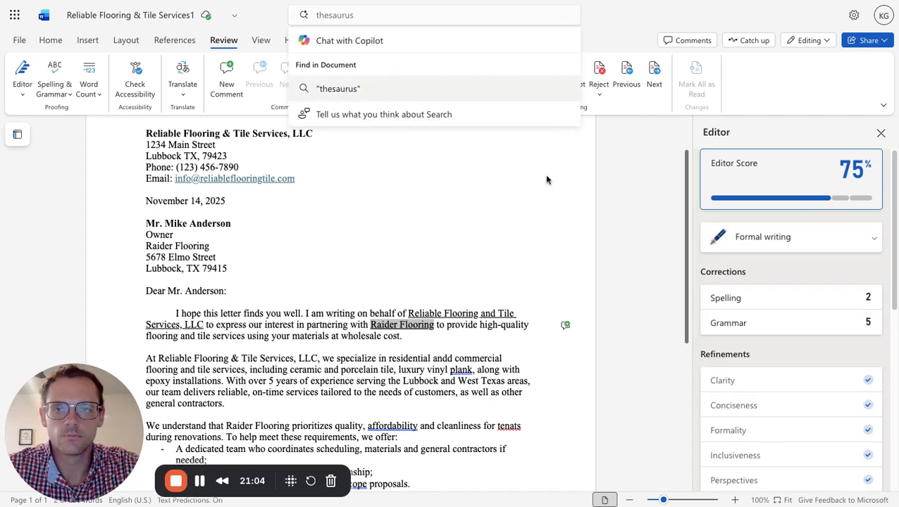
{"action": "left_click", "coordinate": [596, 165]}
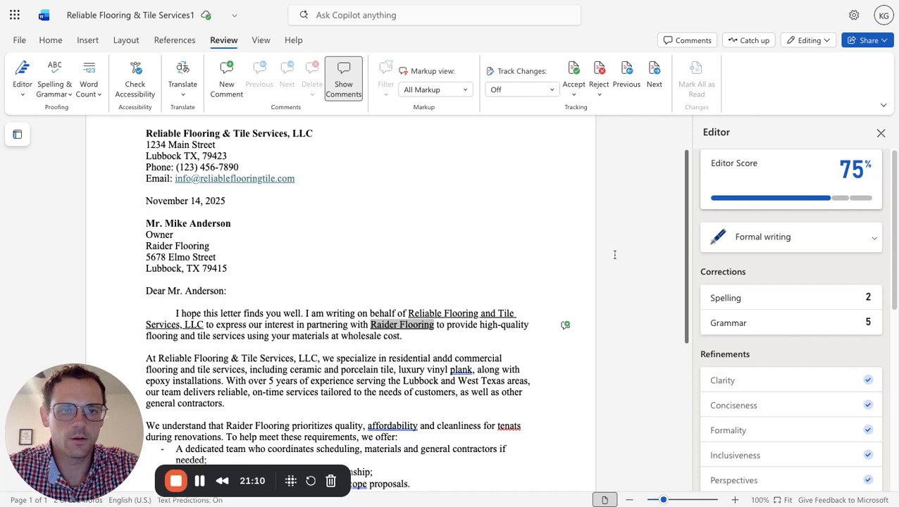
Go through the Editor's spelling corrections and replace "tenats" with "tenants" in the paragraph above the bulleted list.
{"action": "scroll", "coordinate": [799, 289], "scroll_direction": "down", "scroll_amount": 10}
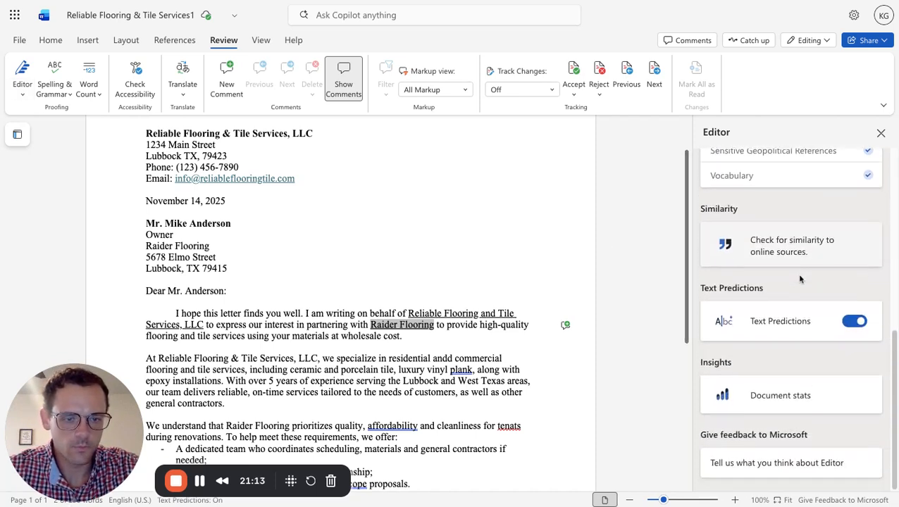
{"action": "scroll", "coordinate": [797, 276], "scroll_direction": "up", "scroll_amount": 5}
{"action": "scroll", "coordinate": [775, 310], "scroll_direction": "up", "scroll_amount": 3}
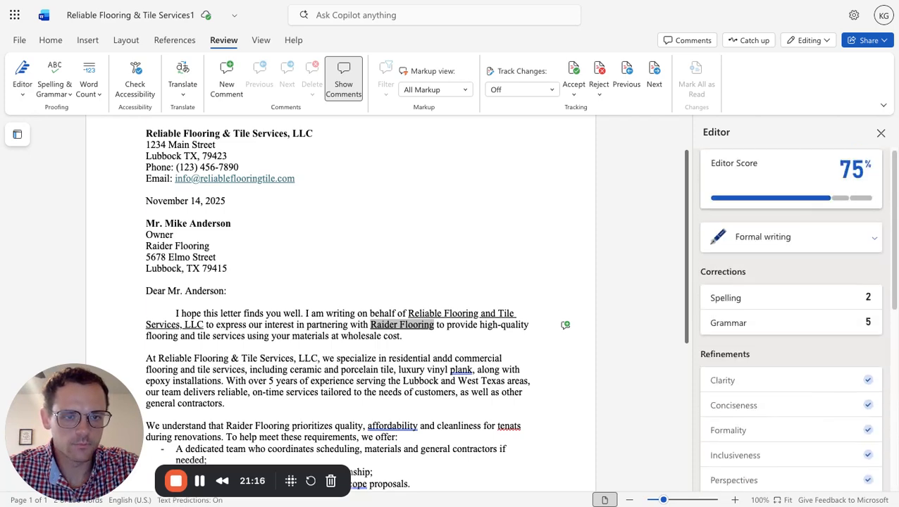
{"action": "left_click", "coordinate": [780, 312]}
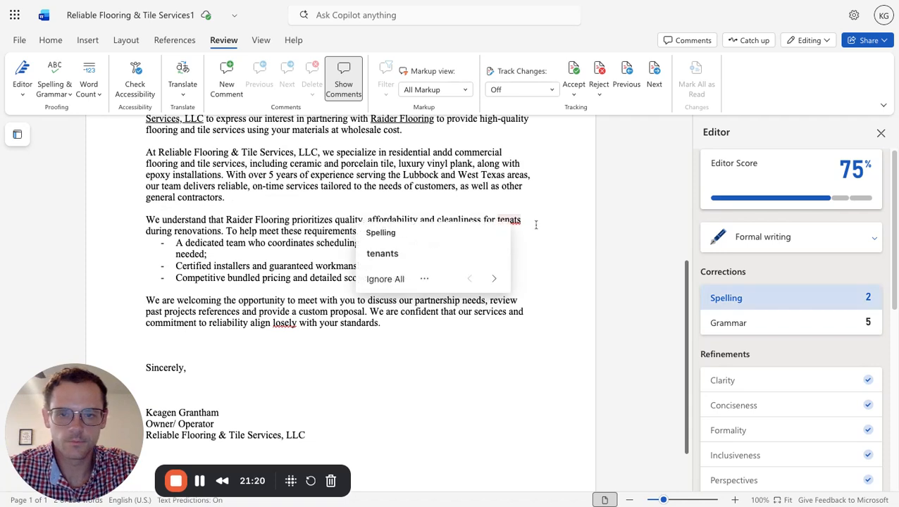
{"action": "left_click", "coordinate": [436, 263]}
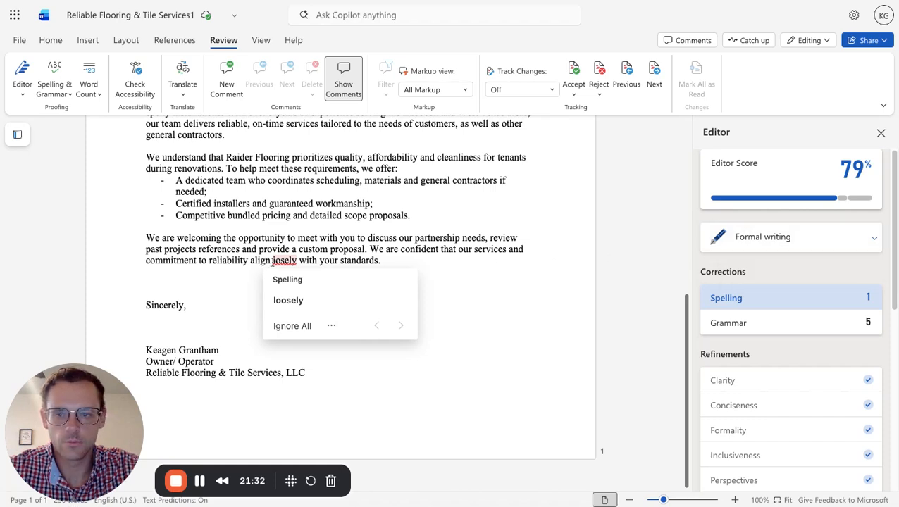
Correct the misspelled word "losely" to "closely" in the letter's closing paragraph.
{"action": "left_click", "coordinate": [284, 264]}
{"action": "left_click", "coordinate": [457, 269]}
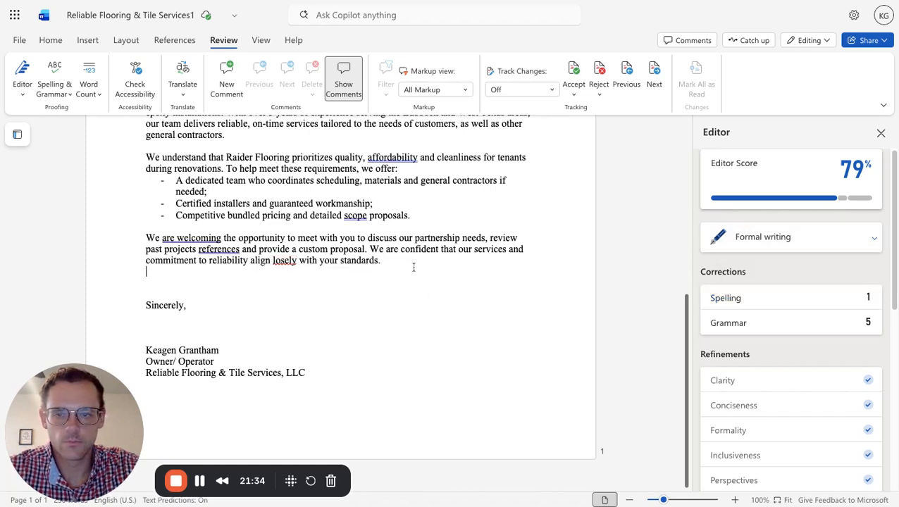
{"action": "left_click", "coordinate": [281, 265]}
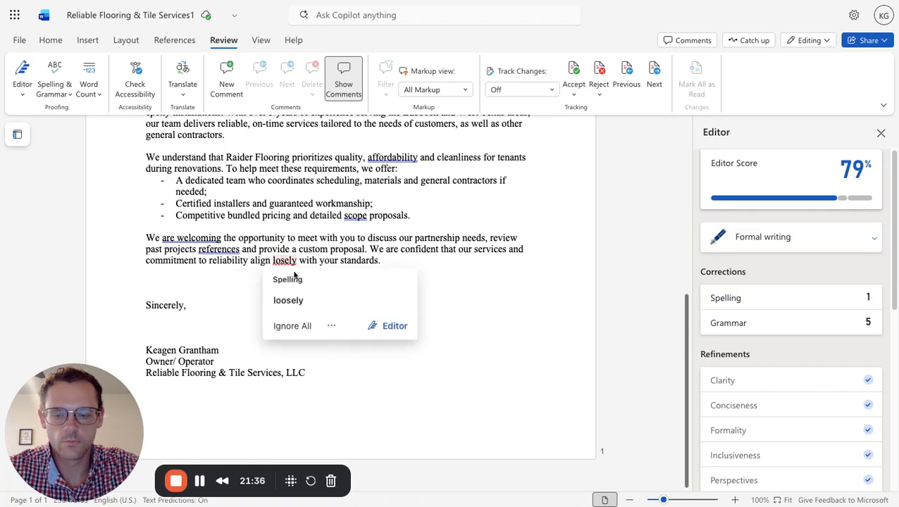
{"action": "left_click", "coordinate": [288, 300]}
{"action": "left_click", "coordinate": [377, 284]}
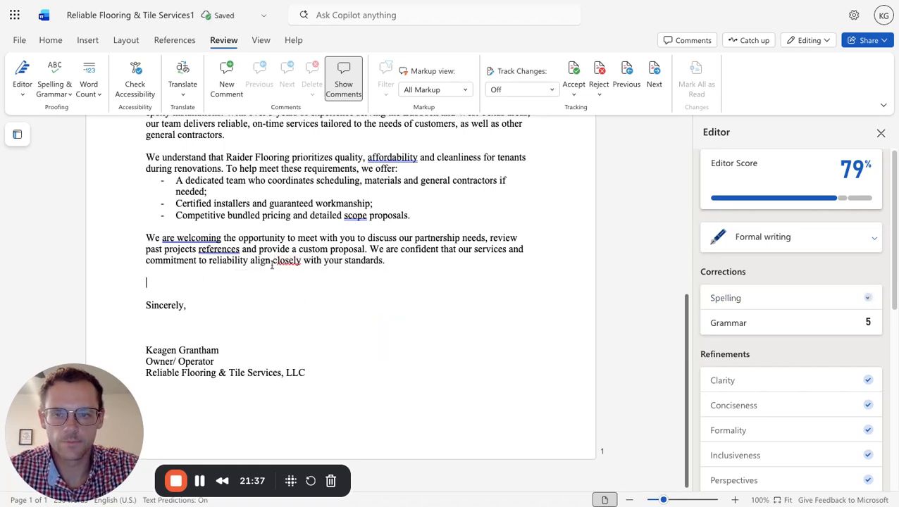
Start the Editor's grammar corrections and replace "are welcoming" with "welcome" in the closing paragraph.
{"action": "right_click", "coordinate": [195, 238]}
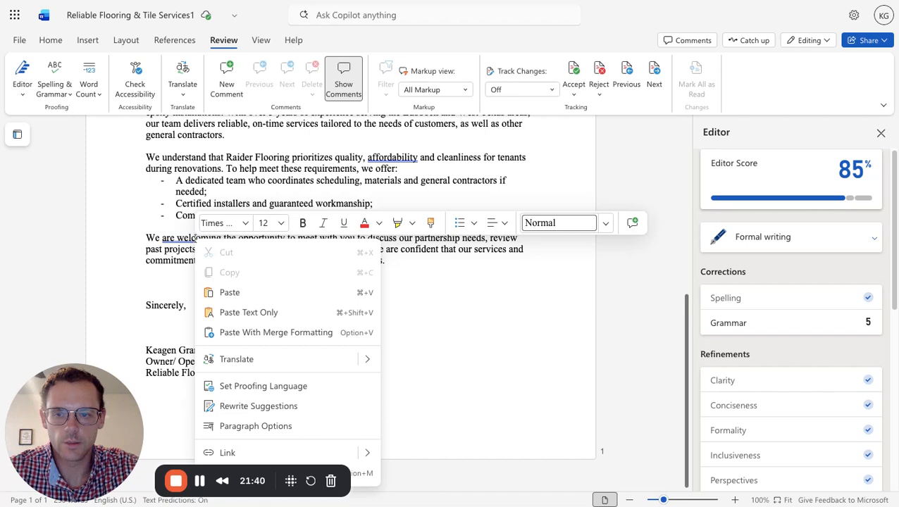
{"action": "left_click", "coordinate": [443, 303]}
{"action": "left_click", "coordinate": [768, 328]}
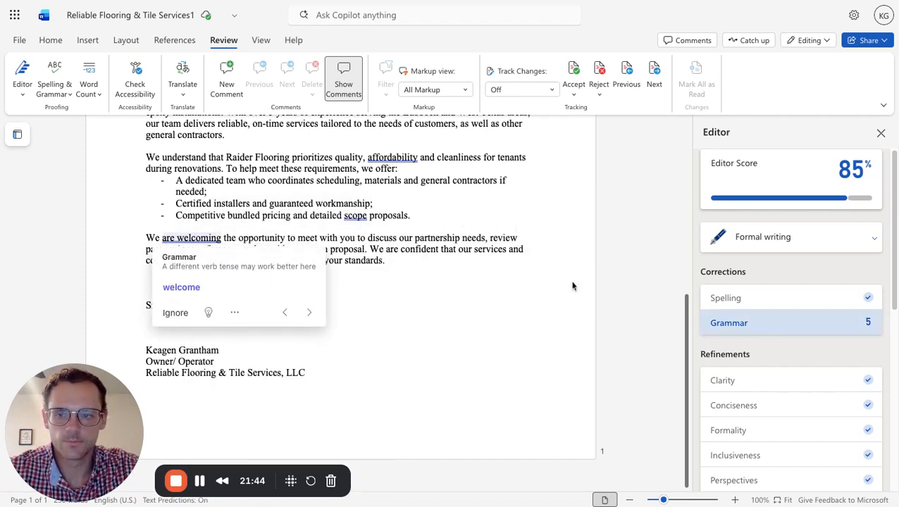
{"action": "left_click", "coordinate": [182, 288]}
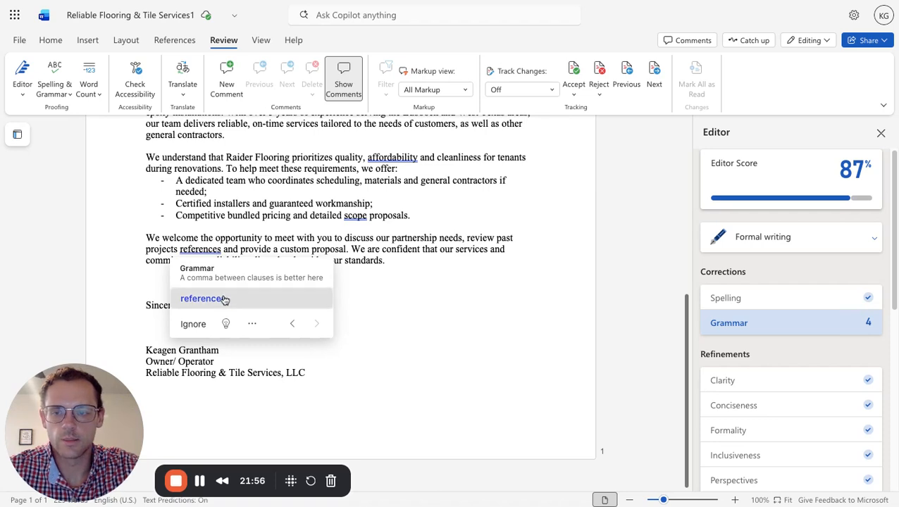
Accept the grammar suggestions "references," in the closing paragraph, "scope of" in the last bullet and "affordability," above the list.
{"action": "left_click", "coordinate": [224, 299]}
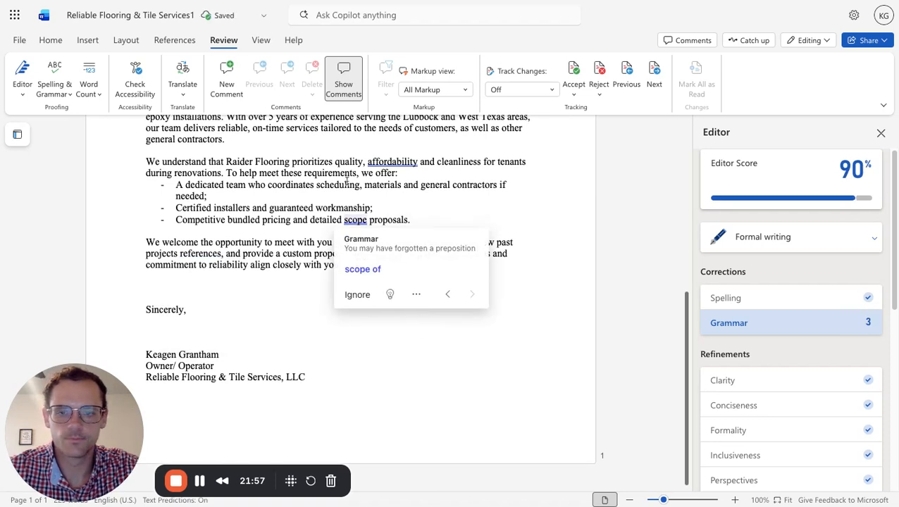
{"action": "left_click", "coordinate": [371, 272]}
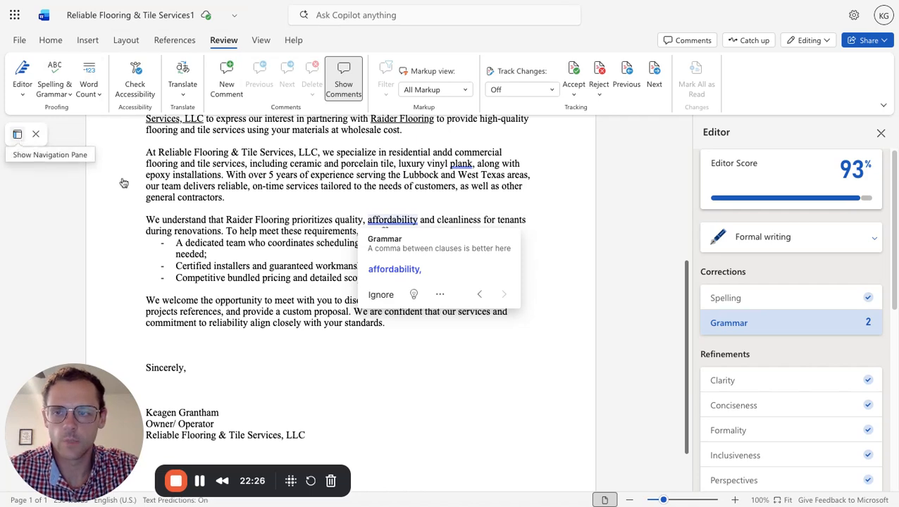
{"action": "left_click", "coordinate": [415, 272]}
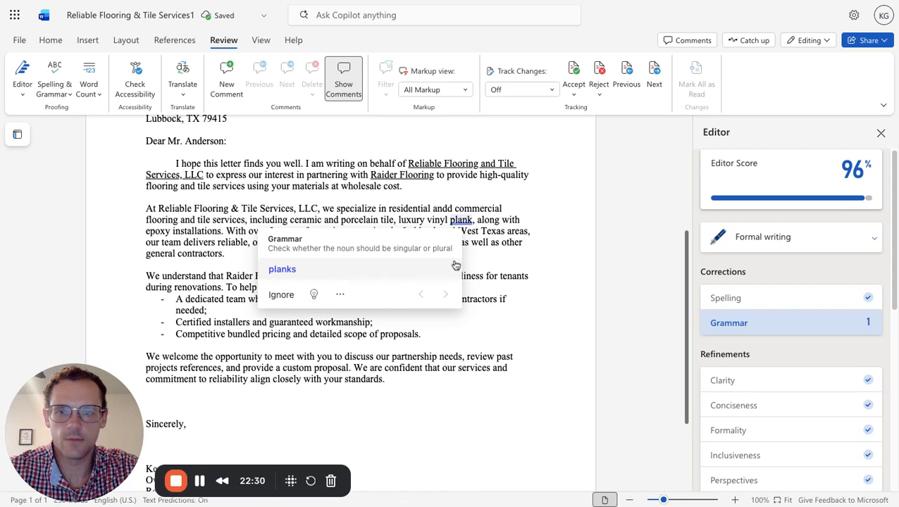
Accept the suggested plural "planks" in the services paragraph and change it back to "plank".
{"action": "left_click", "coordinate": [396, 277]}
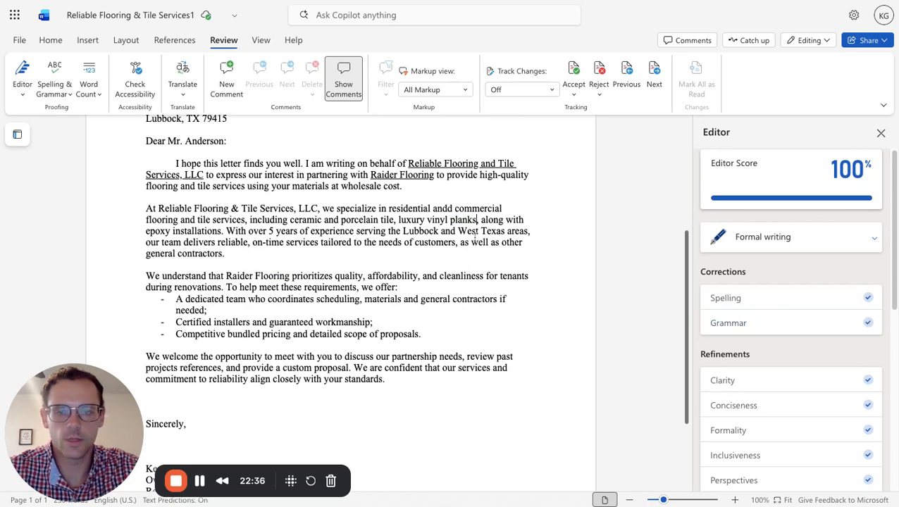
{"action": "key", "text": "BackSpace"}
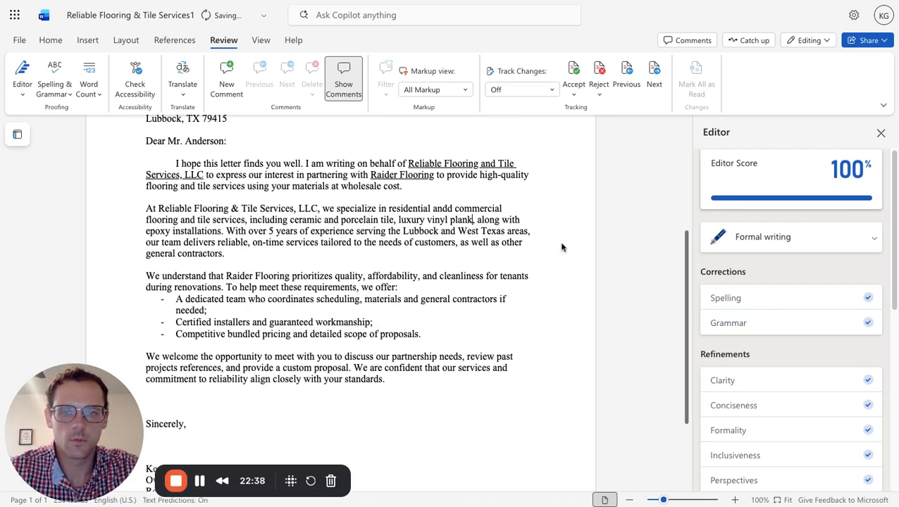
{"action": "scroll", "coordinate": [562, 247], "scroll_direction": "up", "scroll_amount": 5}
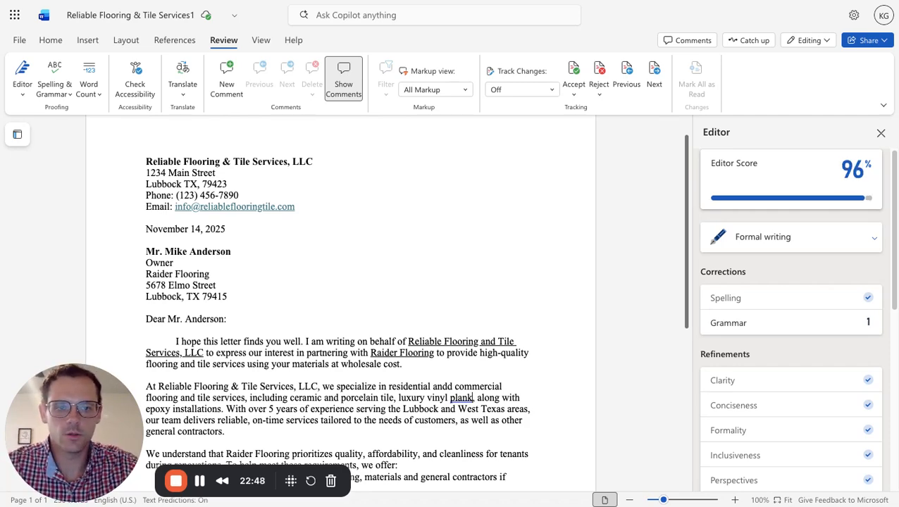
{"action": "scroll", "coordinate": [504, 303], "scroll_direction": "down", "scroll_amount": 4}
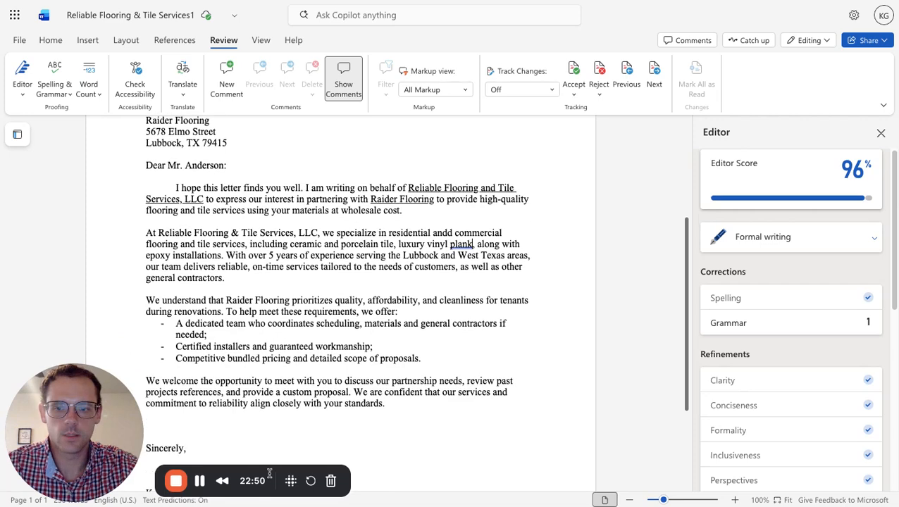